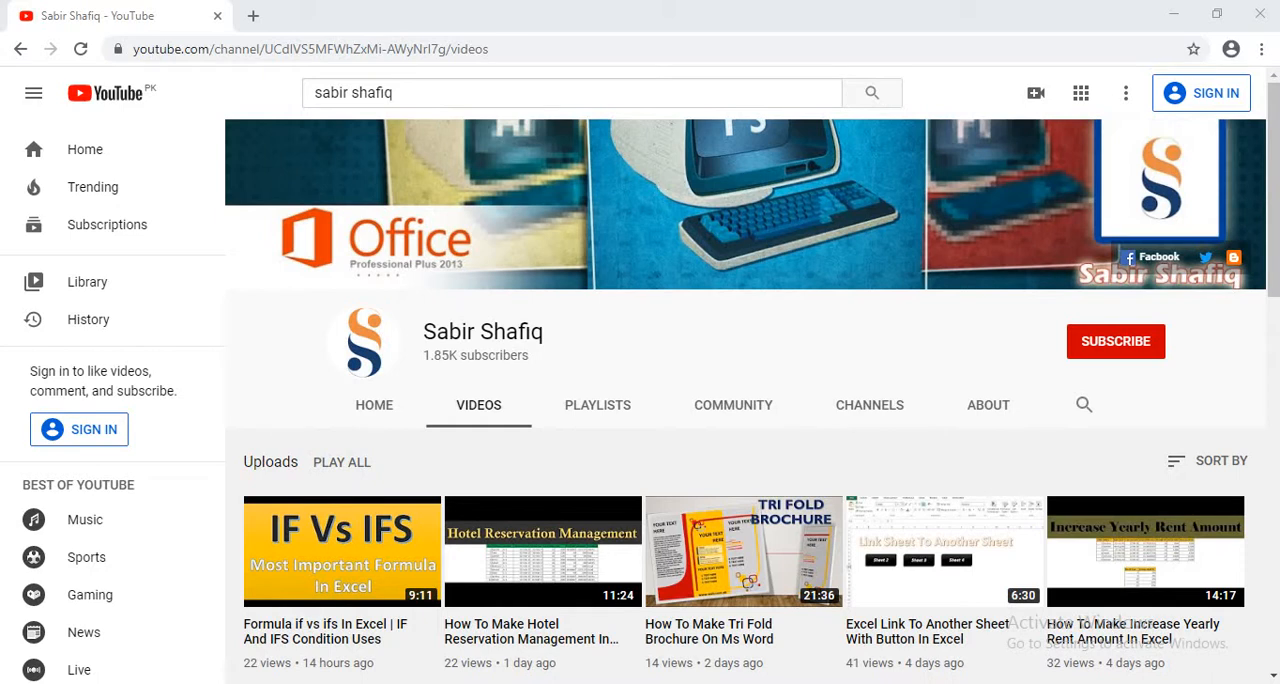
{"action": "left_click", "coordinate": [1100, 345]}
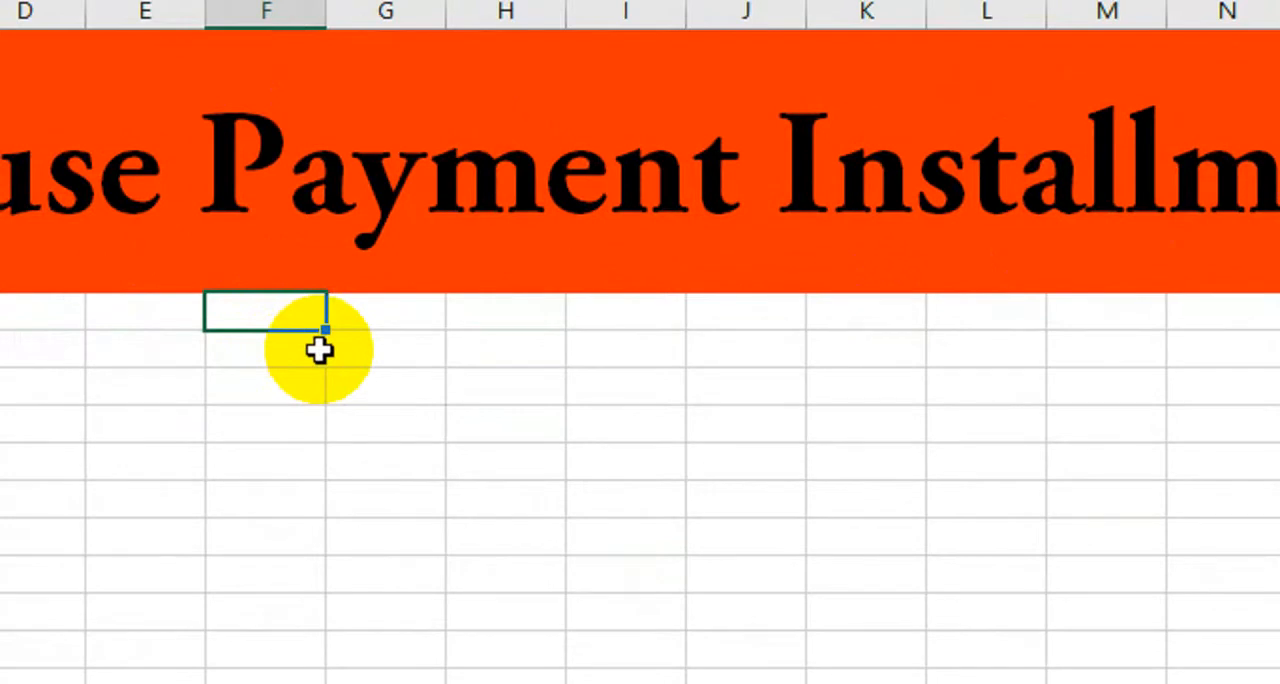
Enter the headers "S No" and "House Location" in columns F and G of the row directly below the title banner.
{"action": "type", "text": "SNo"}
{"action": "key", "text": "BackSpace"}
{"action": "key", "text": "BackSpace"}
{"action": "type", "text": "No"}
{"action": "key", "text": "Tab"}
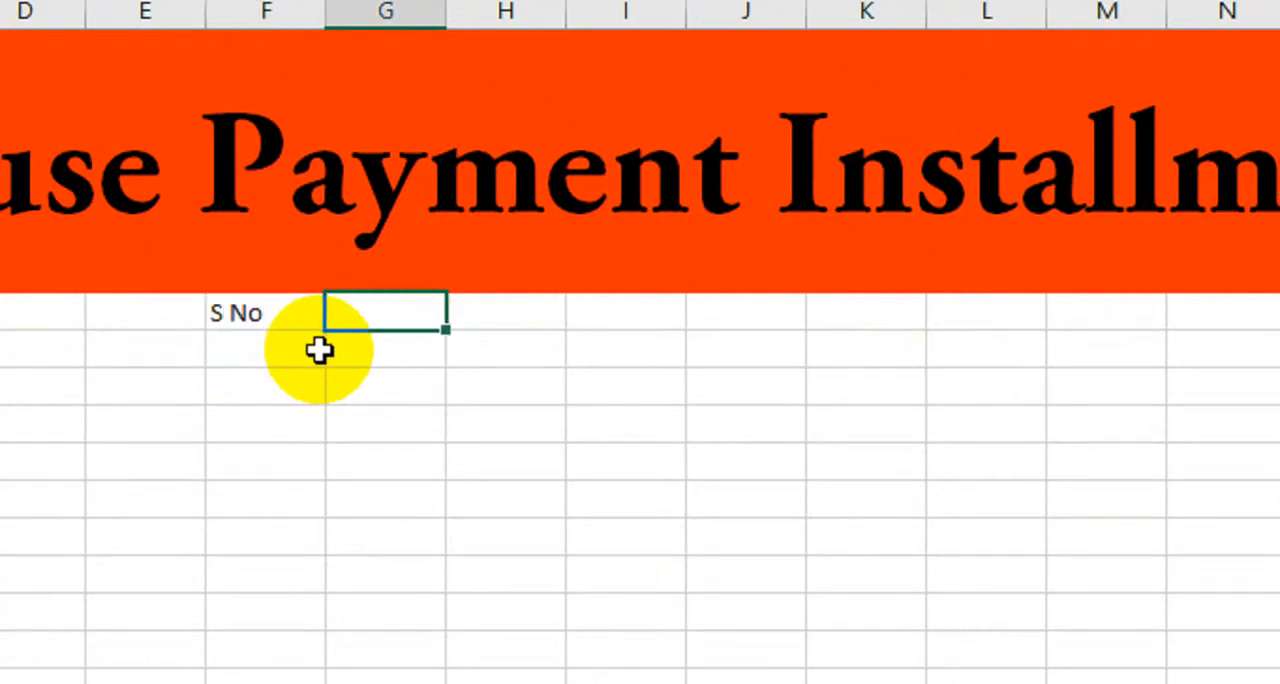
{"action": "type", "text": "House Lo"}
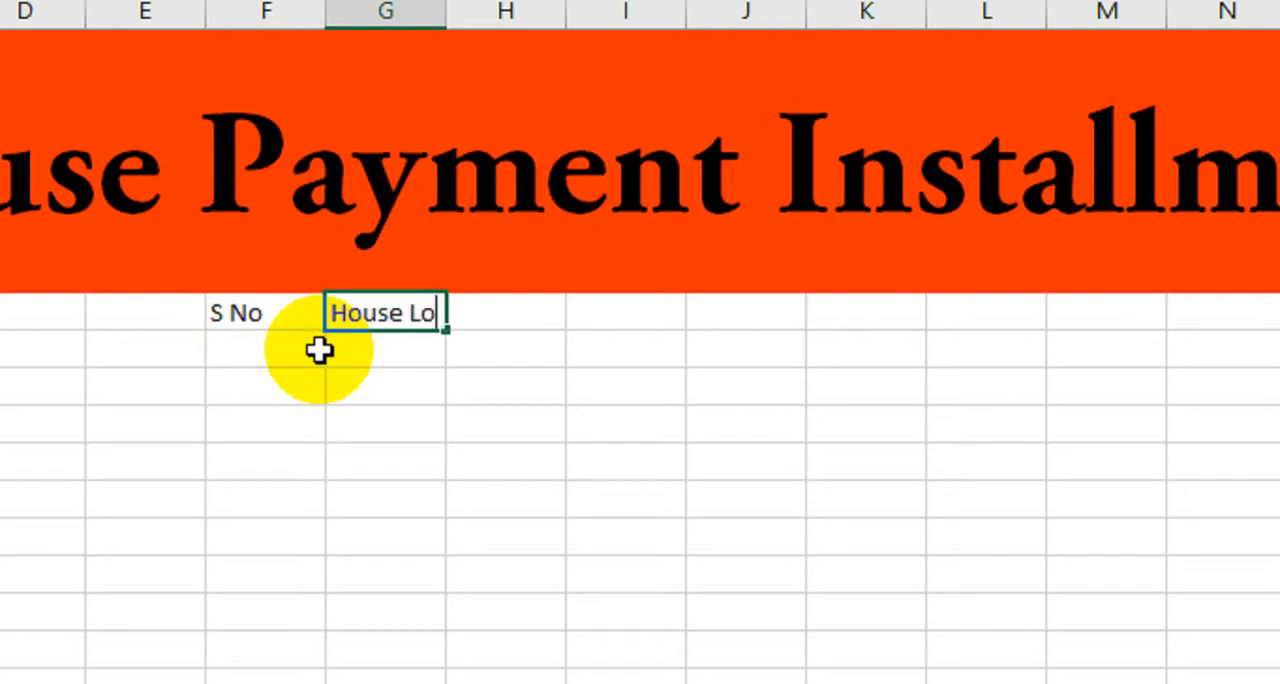
{"action": "type", "text": "cation"}
{"action": "key", "text": "Tab"}
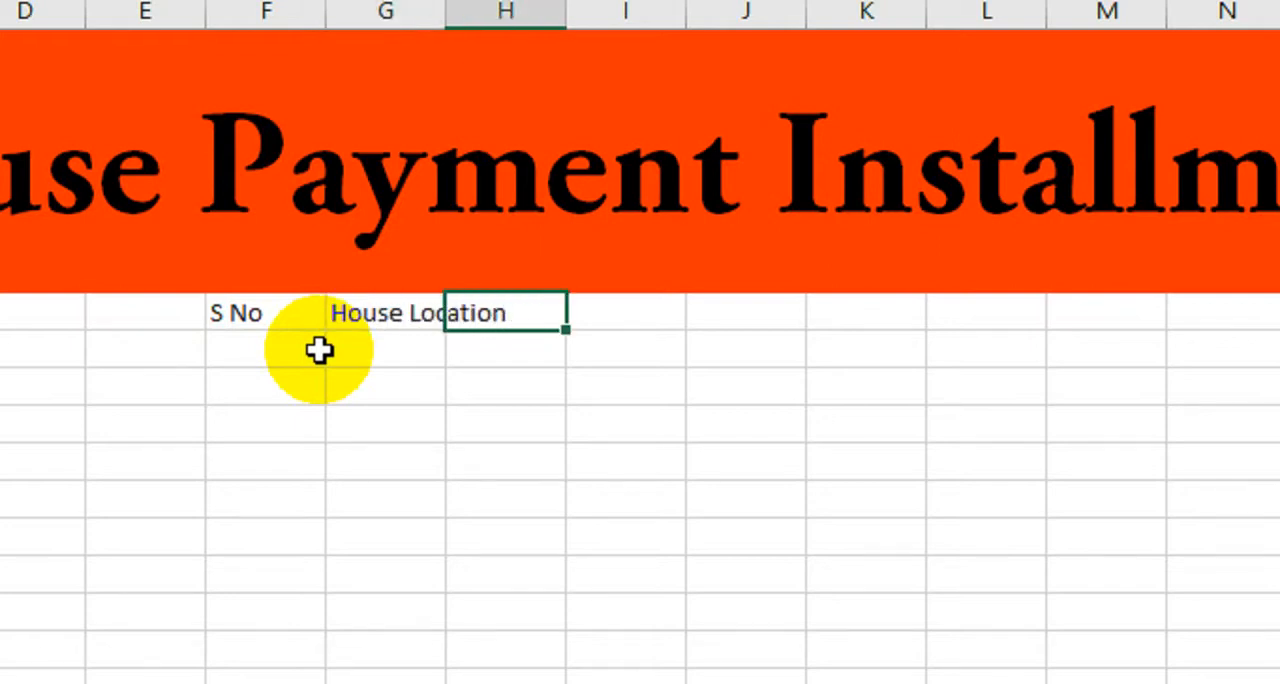
Add the headers "Price" in column H and "Time" in column I of the header row.
{"action": "type", "text": "Price"}
{"action": "key", "text": "Tab"}
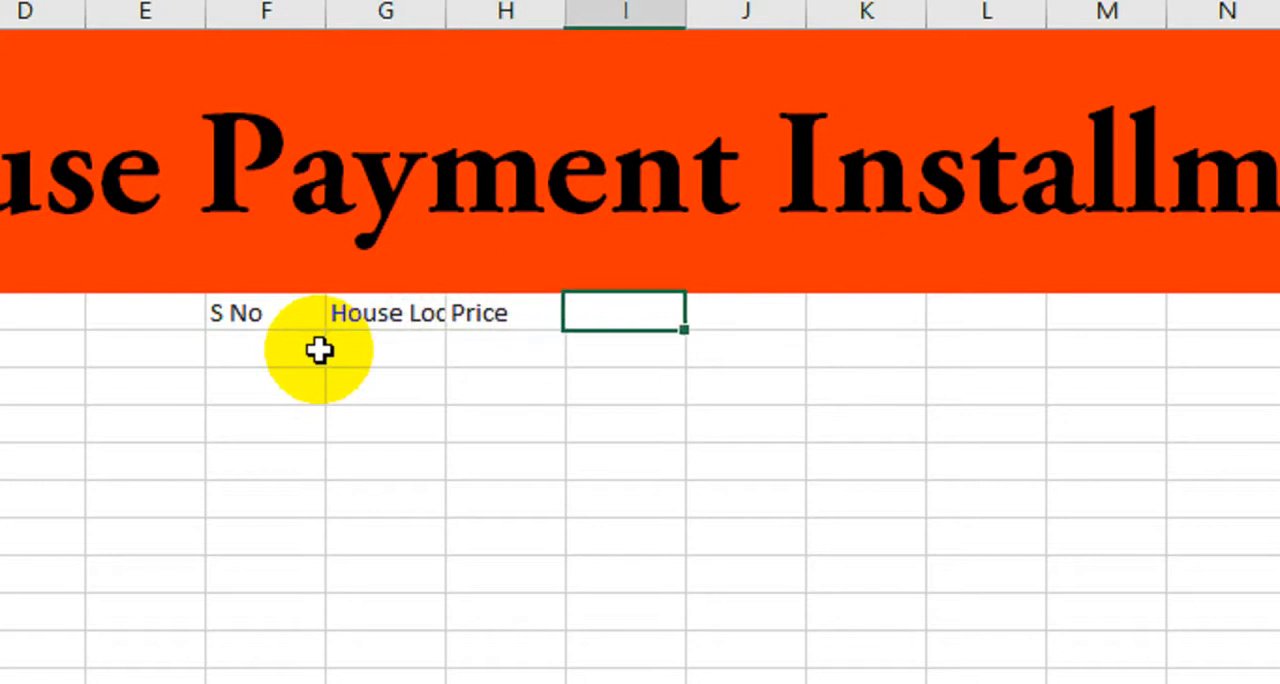
{"action": "type", "text": "T"}
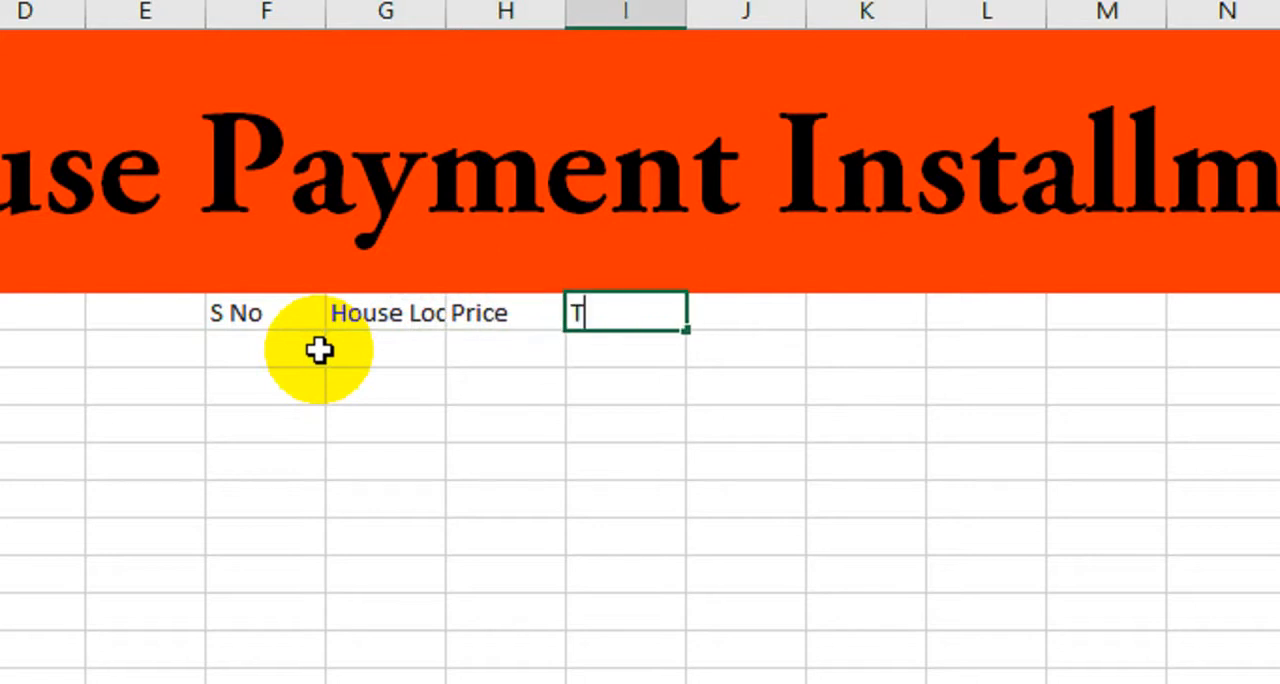
{"action": "type", "text": "ime"}
{"action": "key", "text": "Tab"}
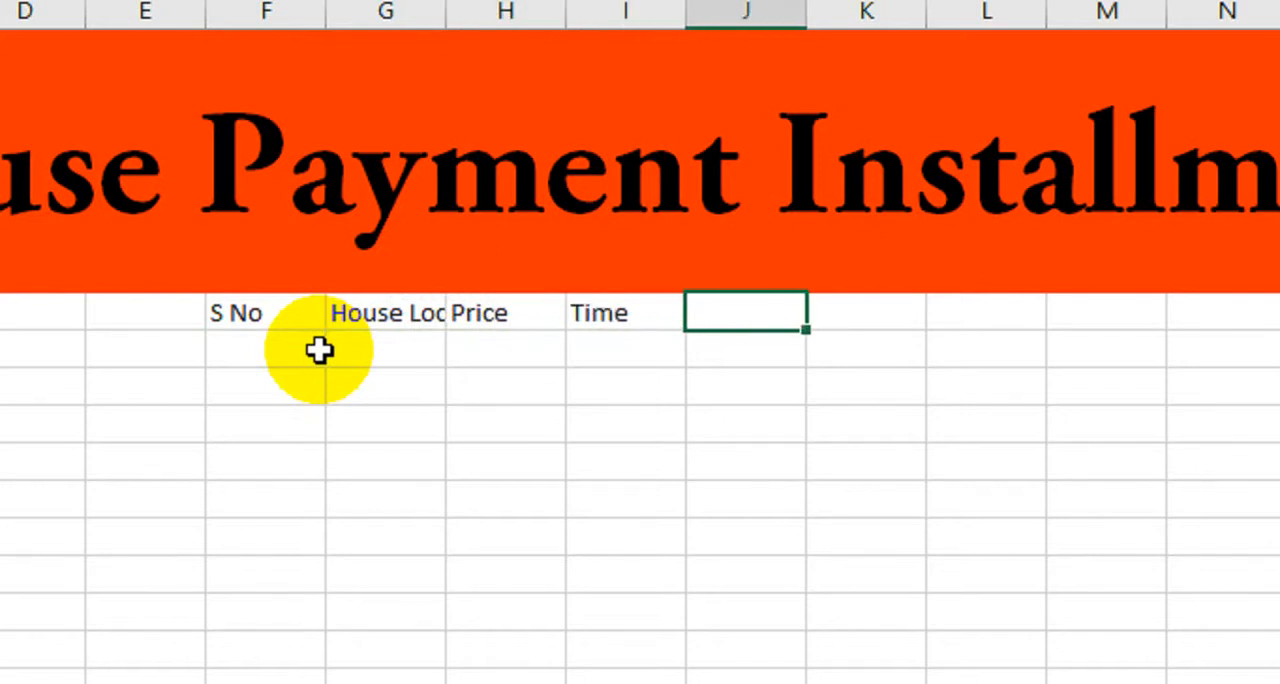
Add the headers "Part Payment" in column J and "Down Payment" in column K.
{"action": "type", "text": "Part Pa"}
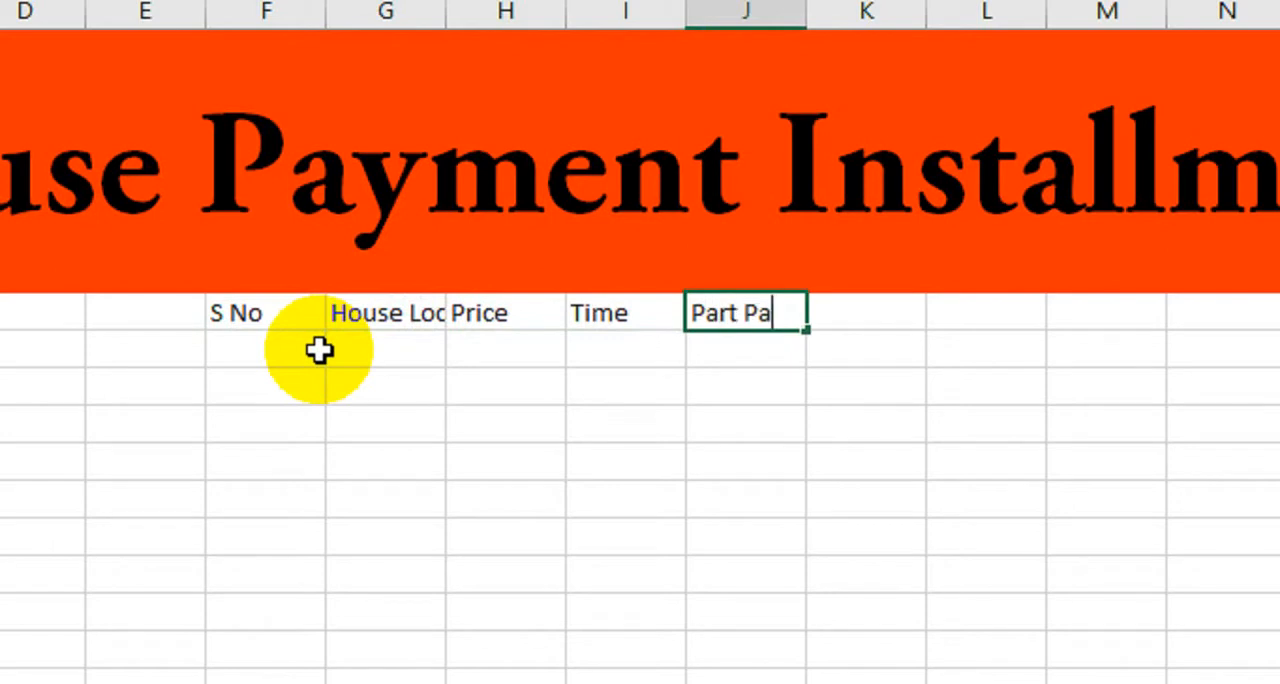
{"action": "type", "text": "yment"}
{"action": "key", "text": "Tab"}
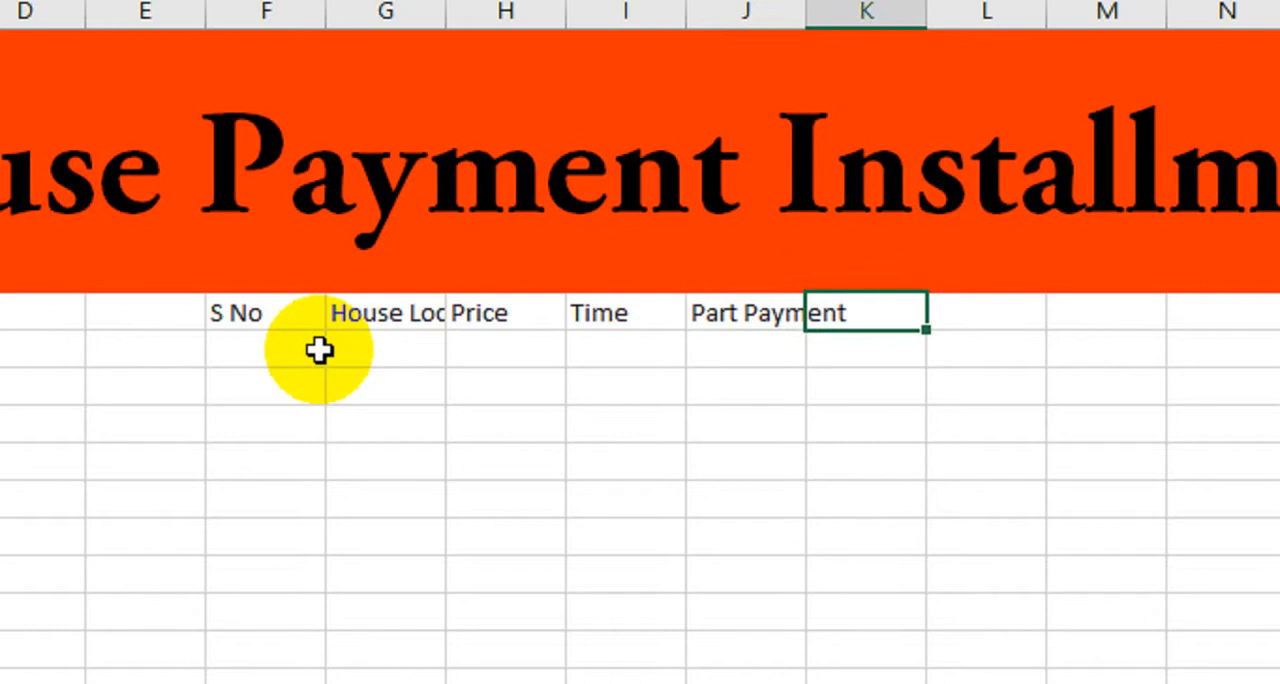
{"action": "type", "text": "Down"}
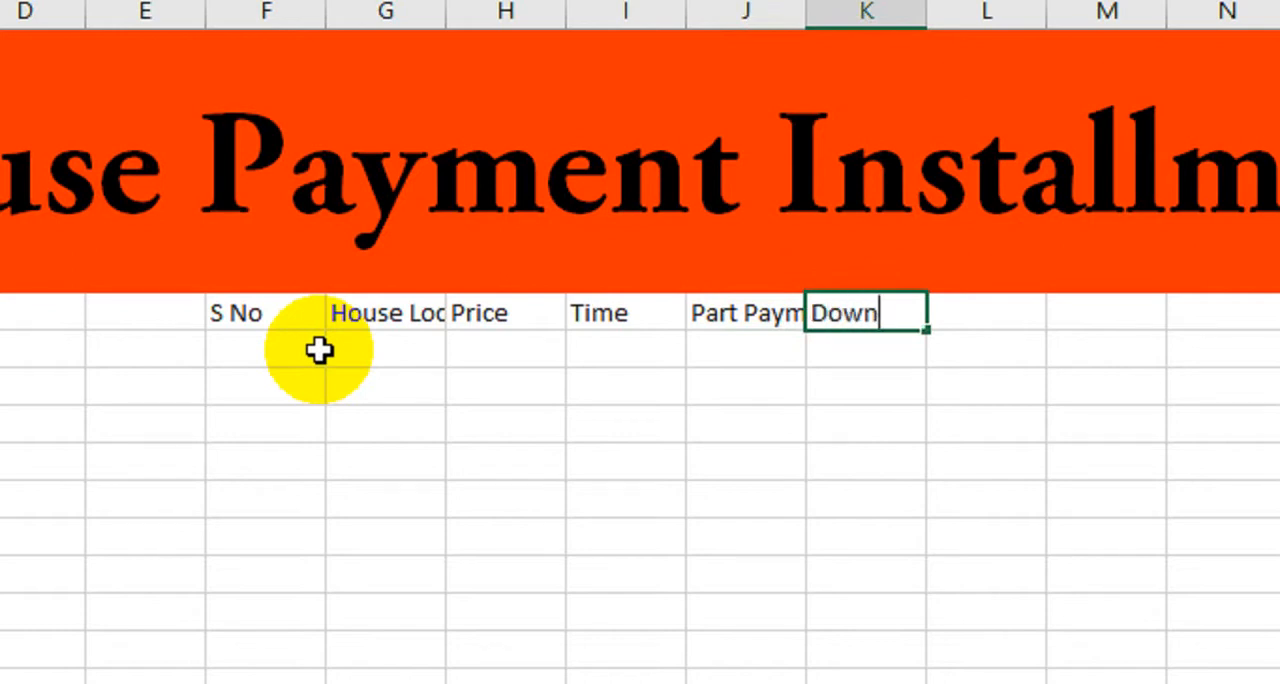
{"action": "type", "text": " Payment"}
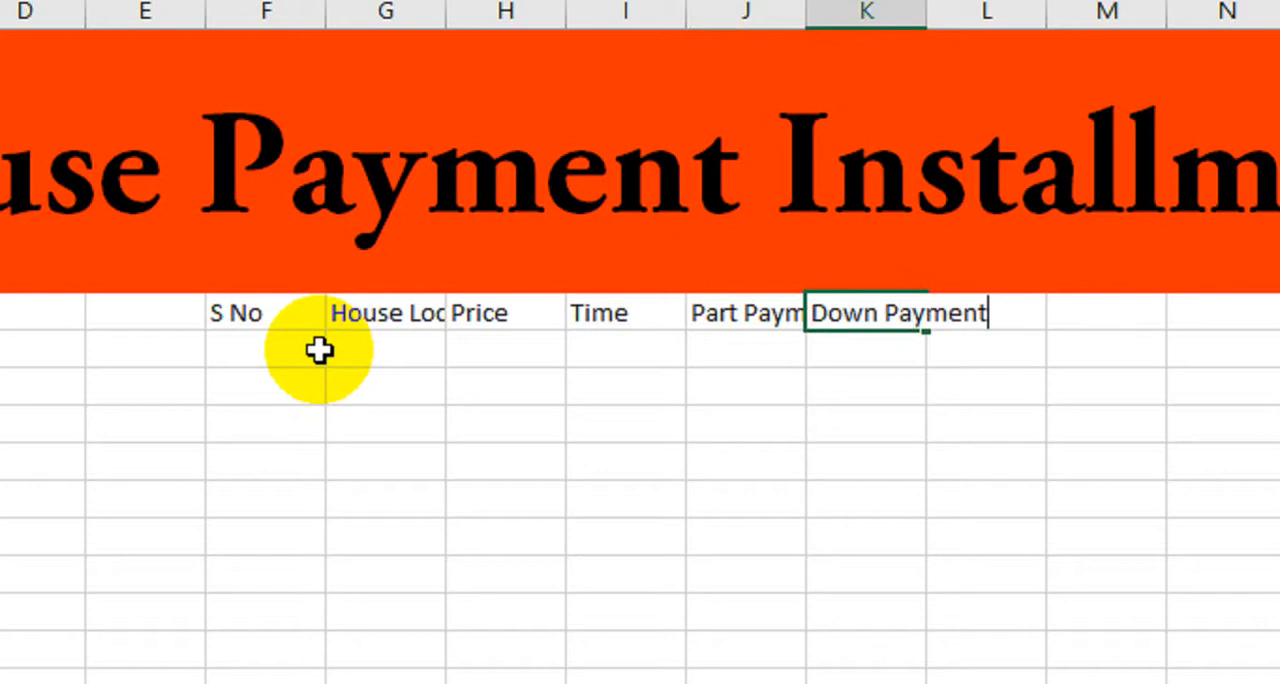
{"action": "key", "text": "Tab"}
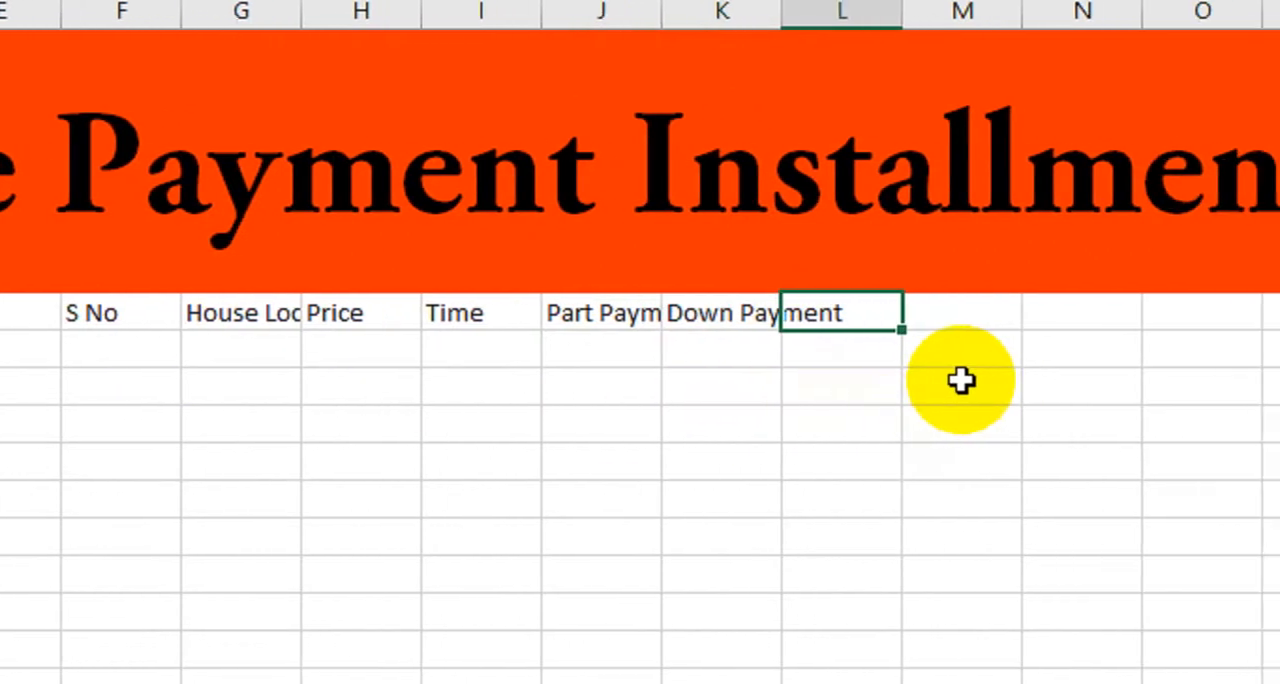
Add the headers "(%)" in column L and "Finance" in column M.
{"action": "type", "text": "("}
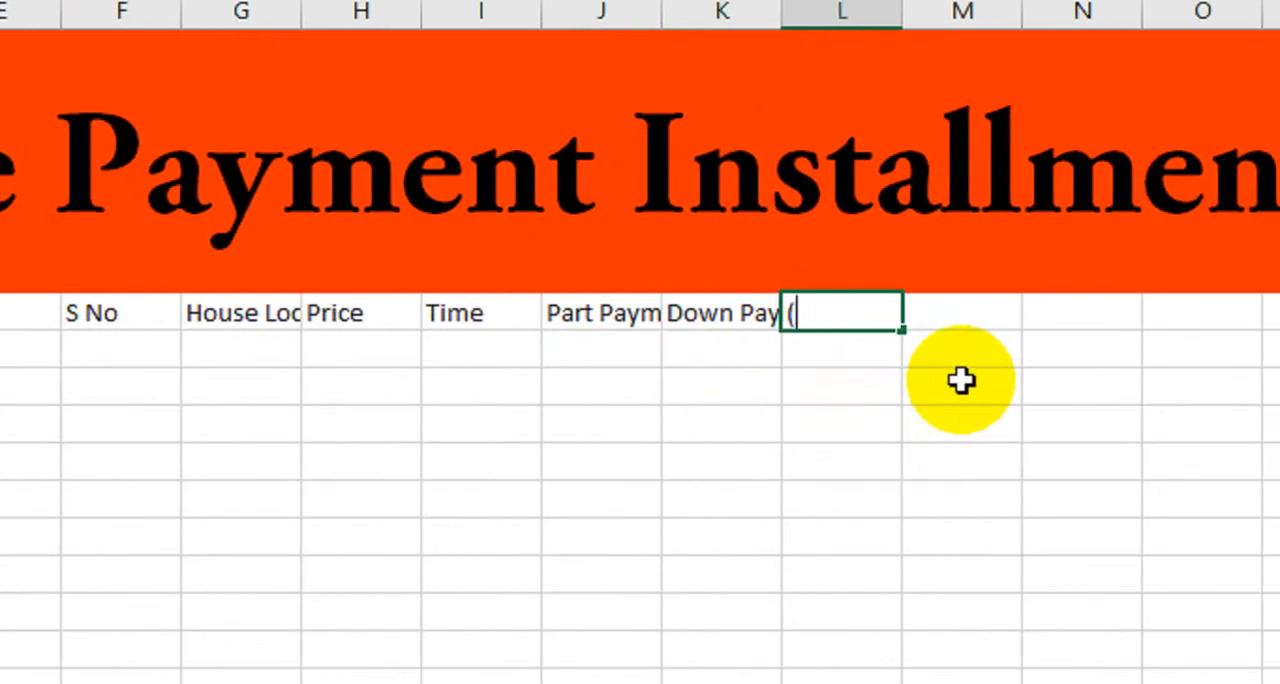
{"action": "type", "text": "%"}
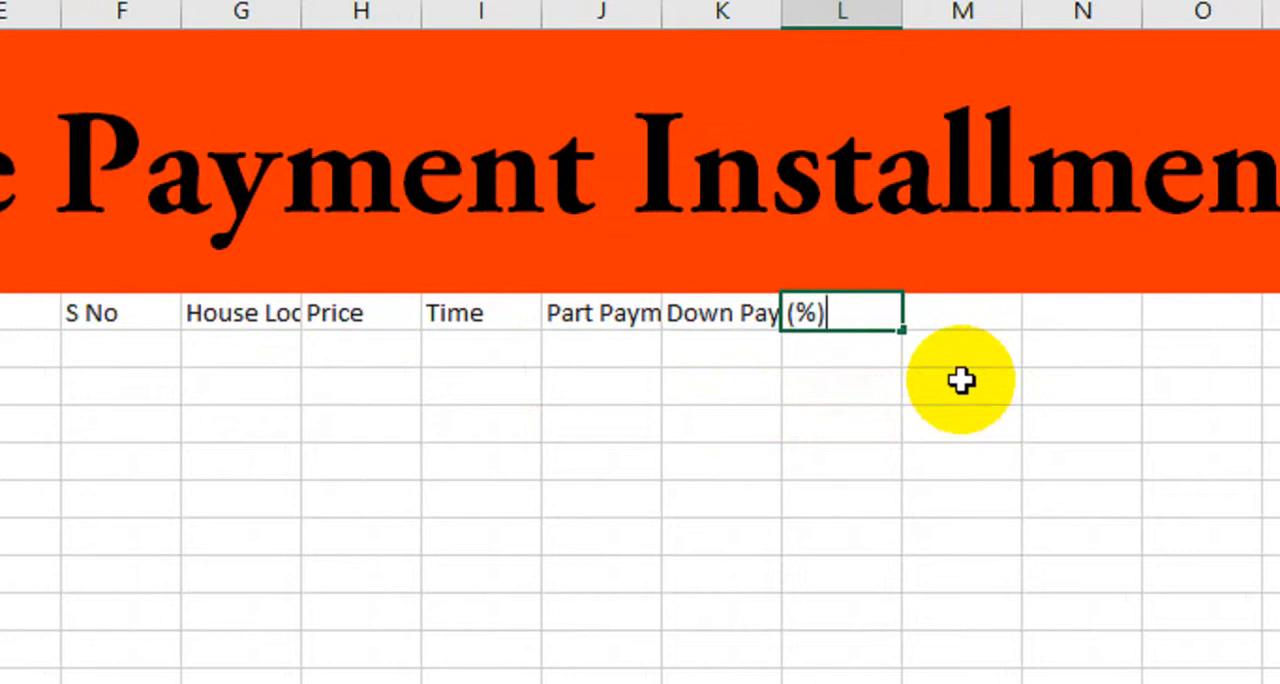
{"action": "type", "text": ")"}
{"action": "key", "text": "Tab"}
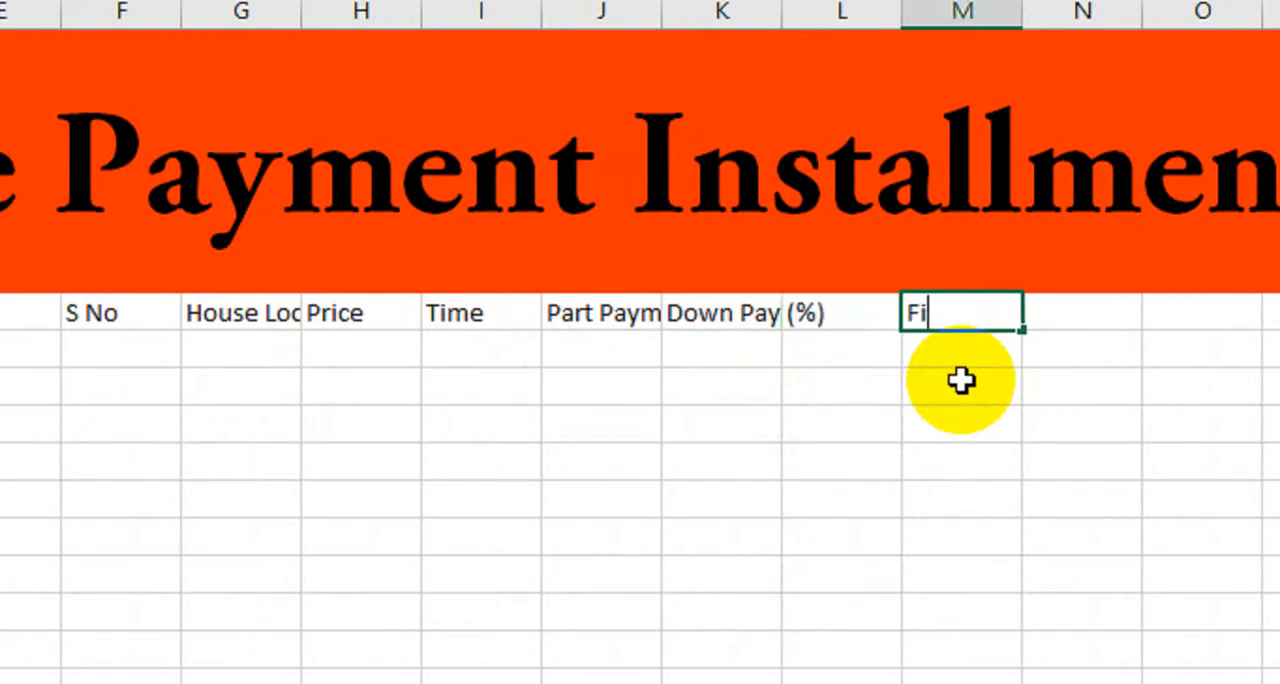
{"action": "type", "text": "Finance"}
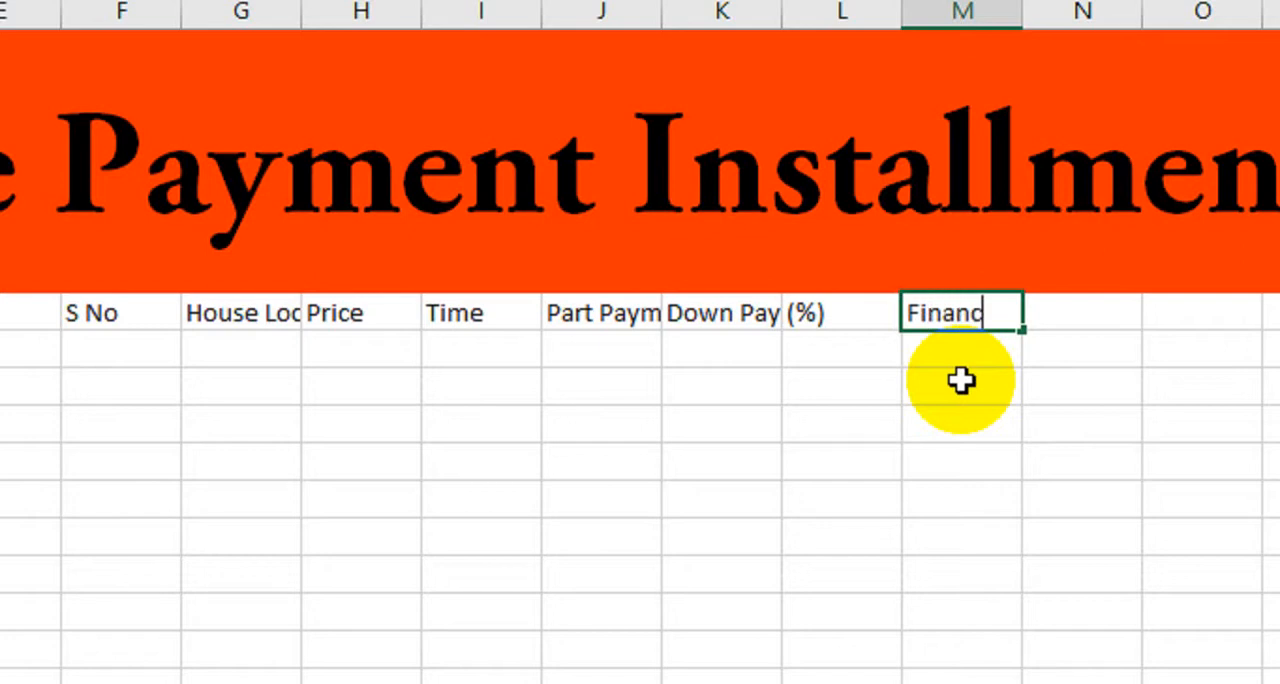
{"action": "key", "text": "Tab"}
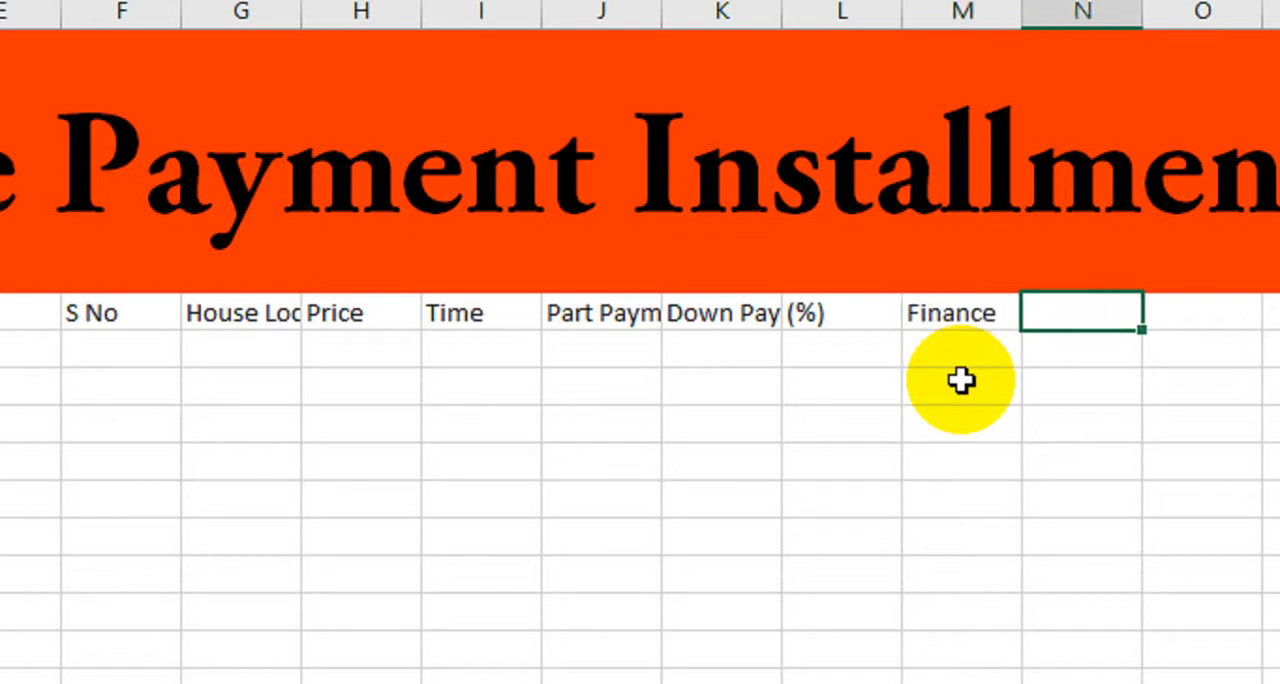
Complete the header row with "Total Balance" in column N and "Payment" in column O.
{"action": "type", "text": "Total"}
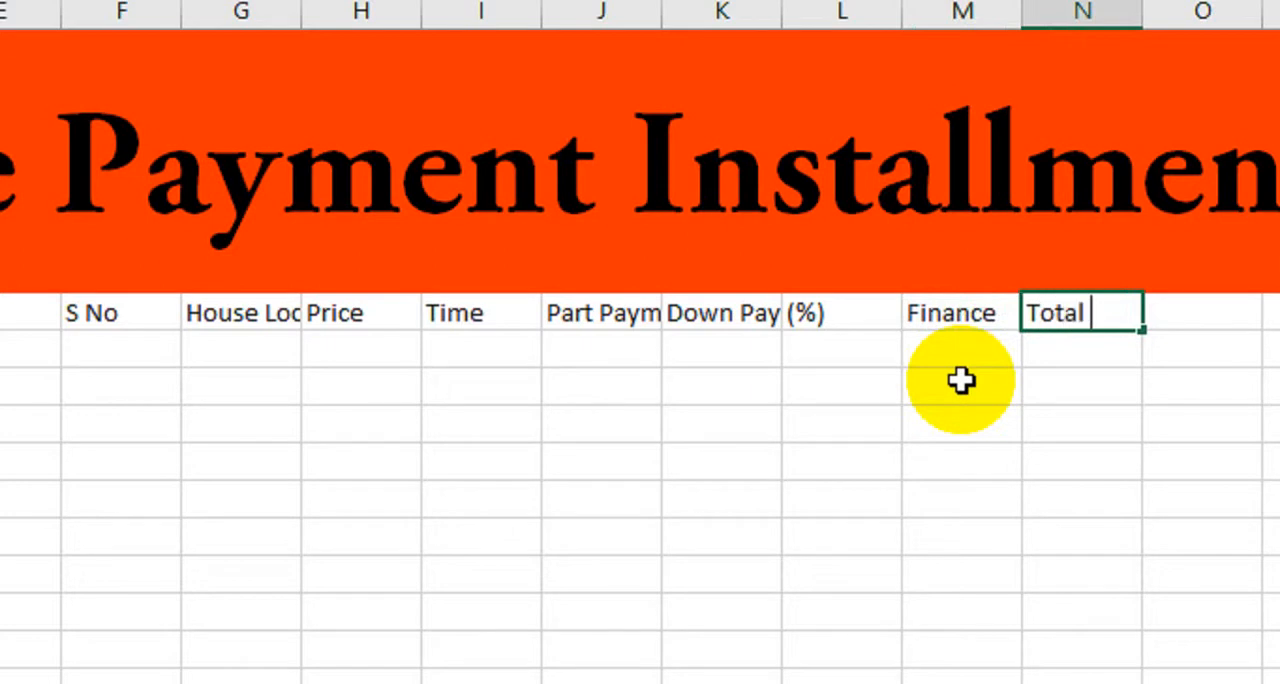
{"action": "type", "text": " Balanc"}
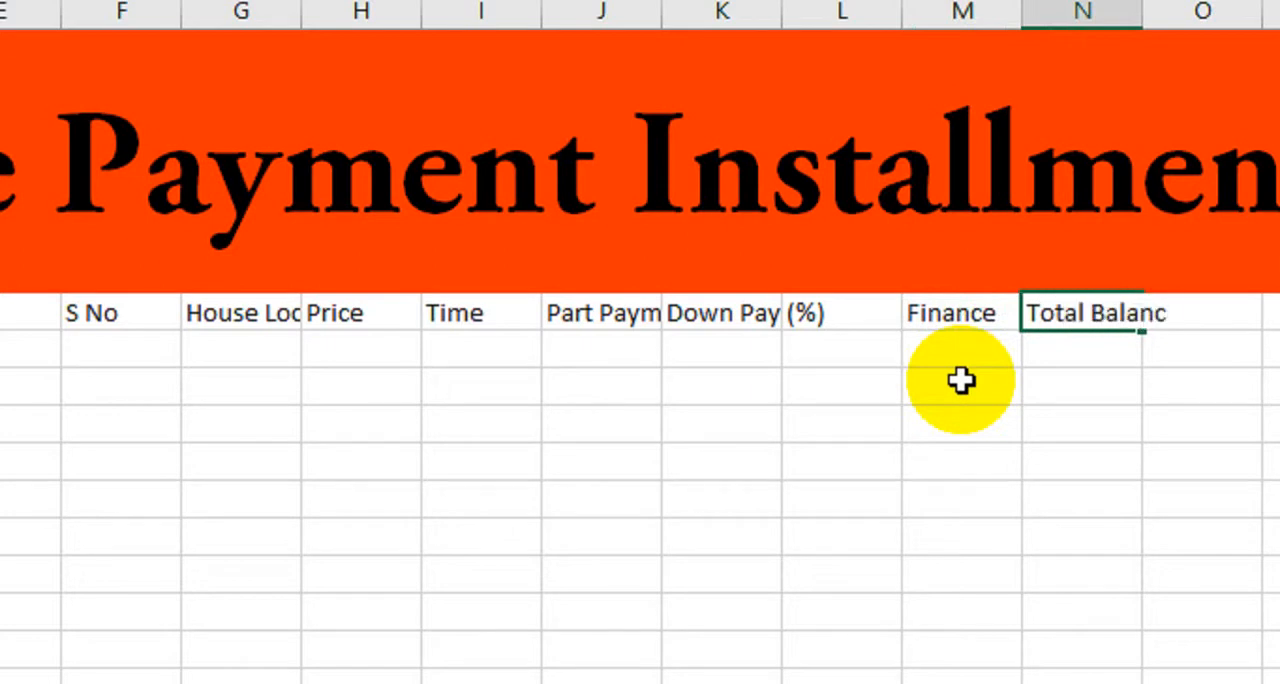
{"action": "type", "text": "e"}
{"action": "key", "text": "Tab"}
{"action": "scroll", "coordinate": [1100, 420], "scroll_direction": "right", "scroll_amount": 5}
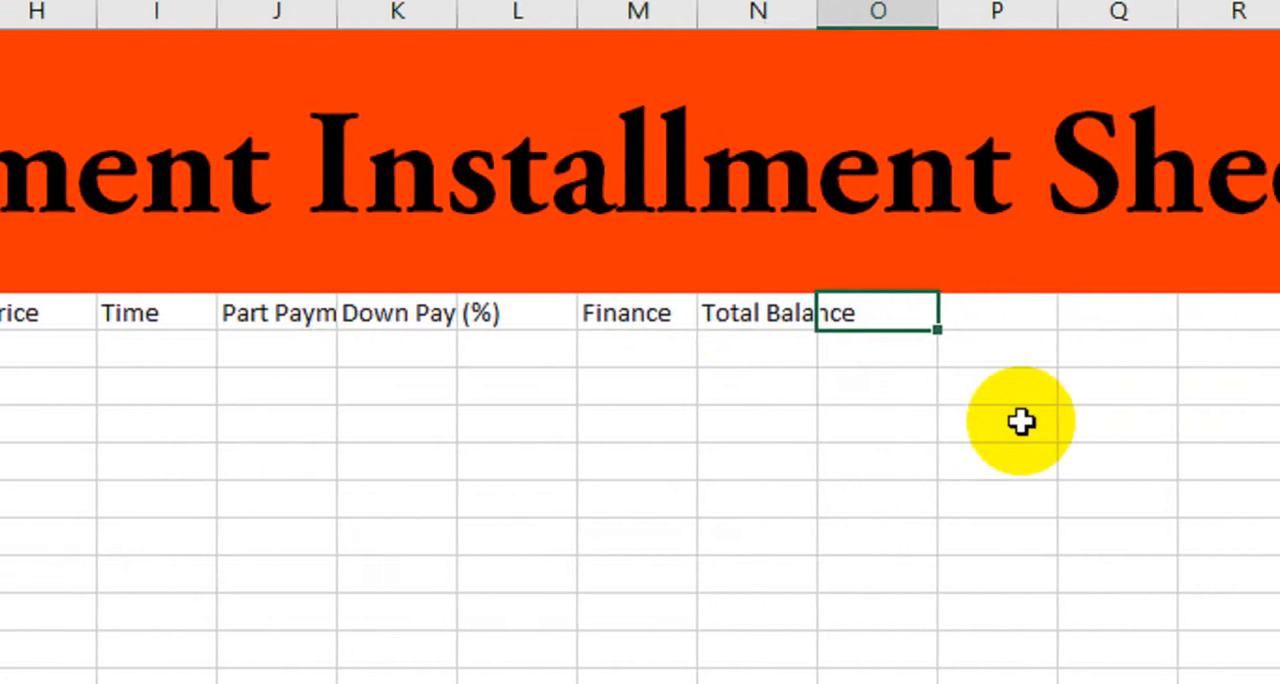
{"action": "type", "text": "Pay"}
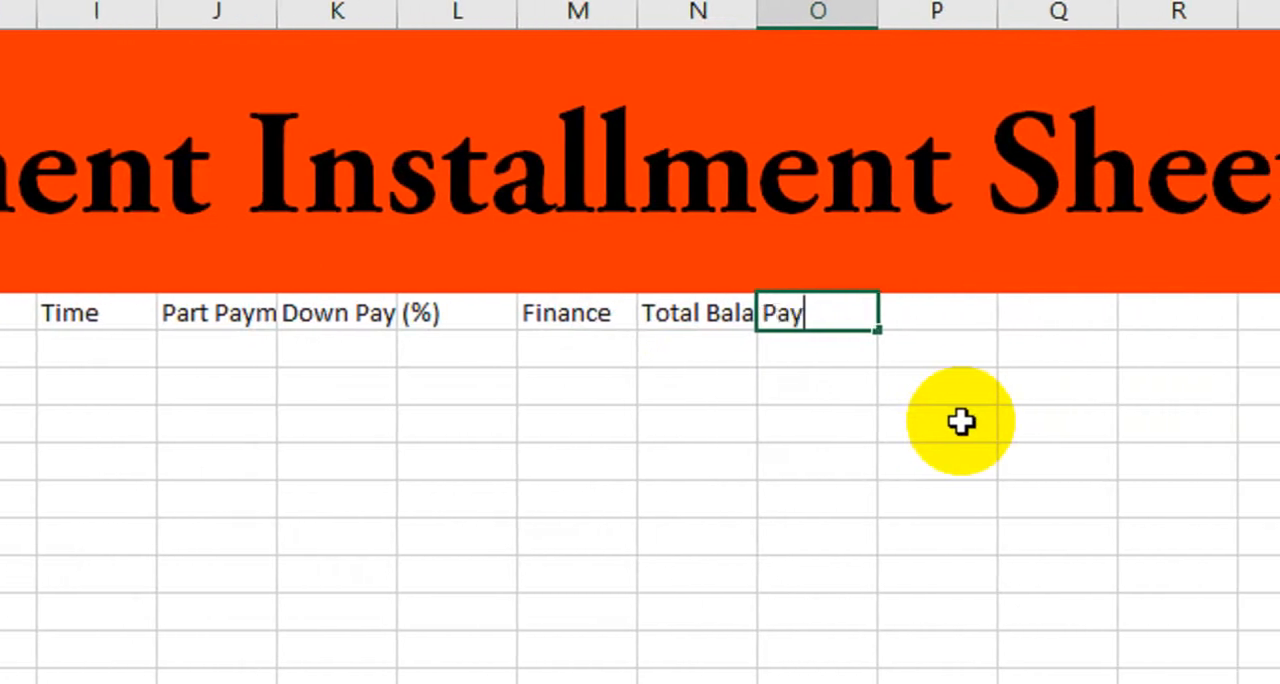
{"action": "type", "text": "ment"}
{"action": "key", "text": "Tab"}
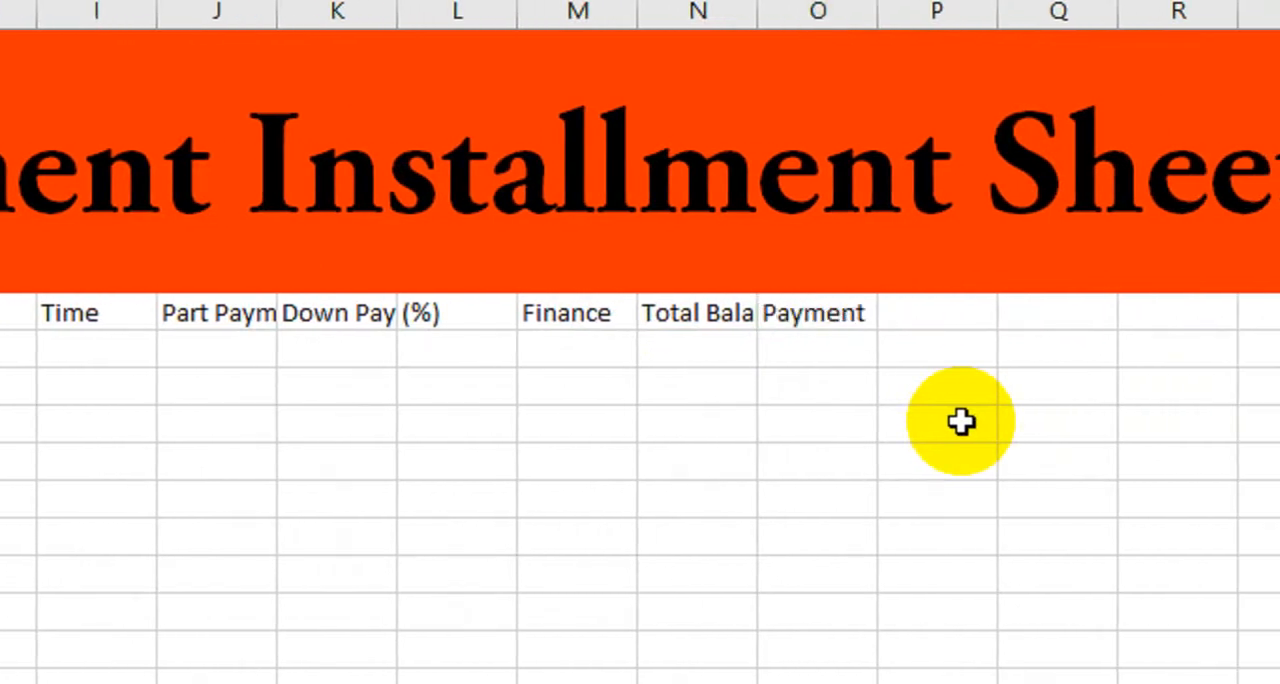
{"action": "key", "text": "Return"}
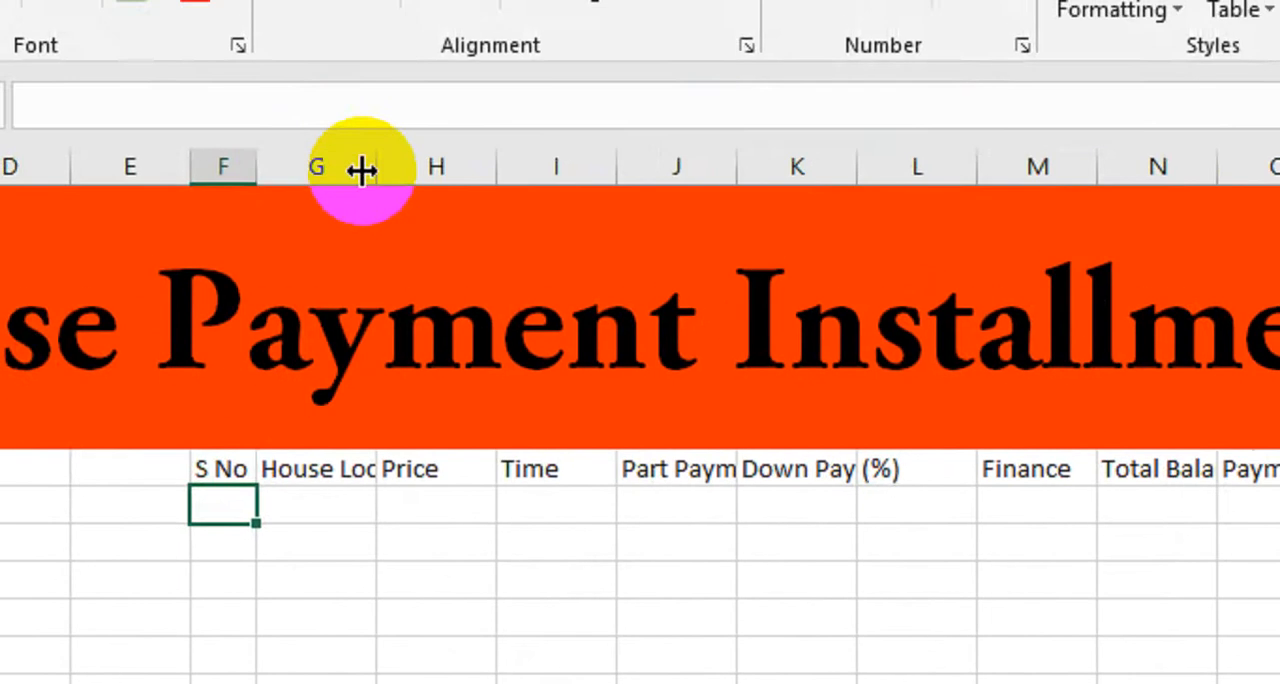
Fit the widths of columns F, G, J, K, M and N to their header text.
{"action": "left_click_drag", "start_coordinate": [362, 170], "coordinate": [448, 168]}
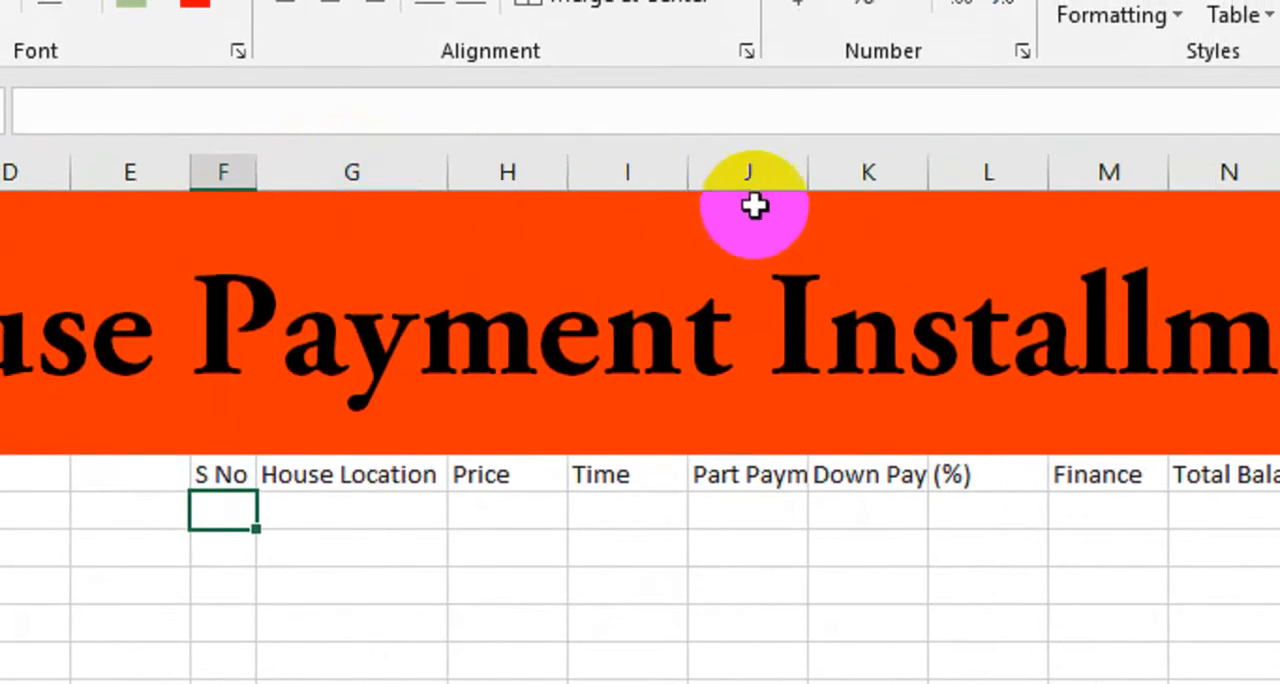
{"action": "double_click", "coordinate": [808, 172]}
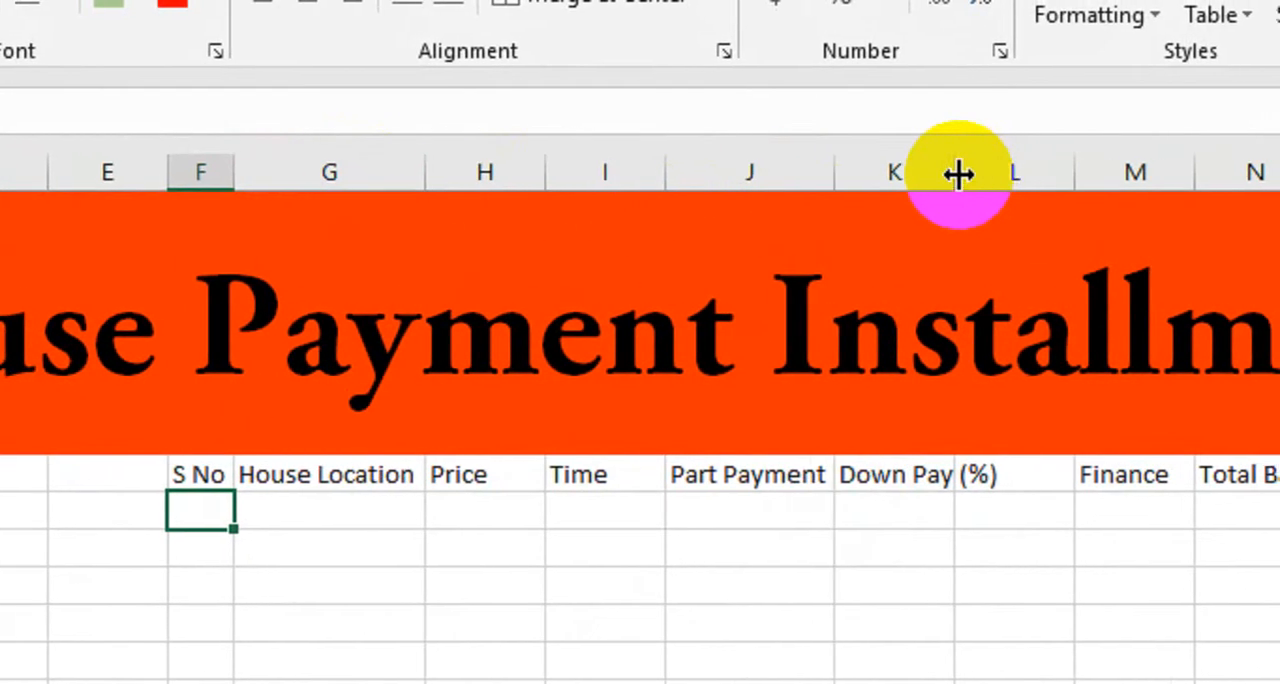
{"action": "double_click", "coordinate": [977, 173]}
{"action": "double_click", "coordinate": [1264, 172]}
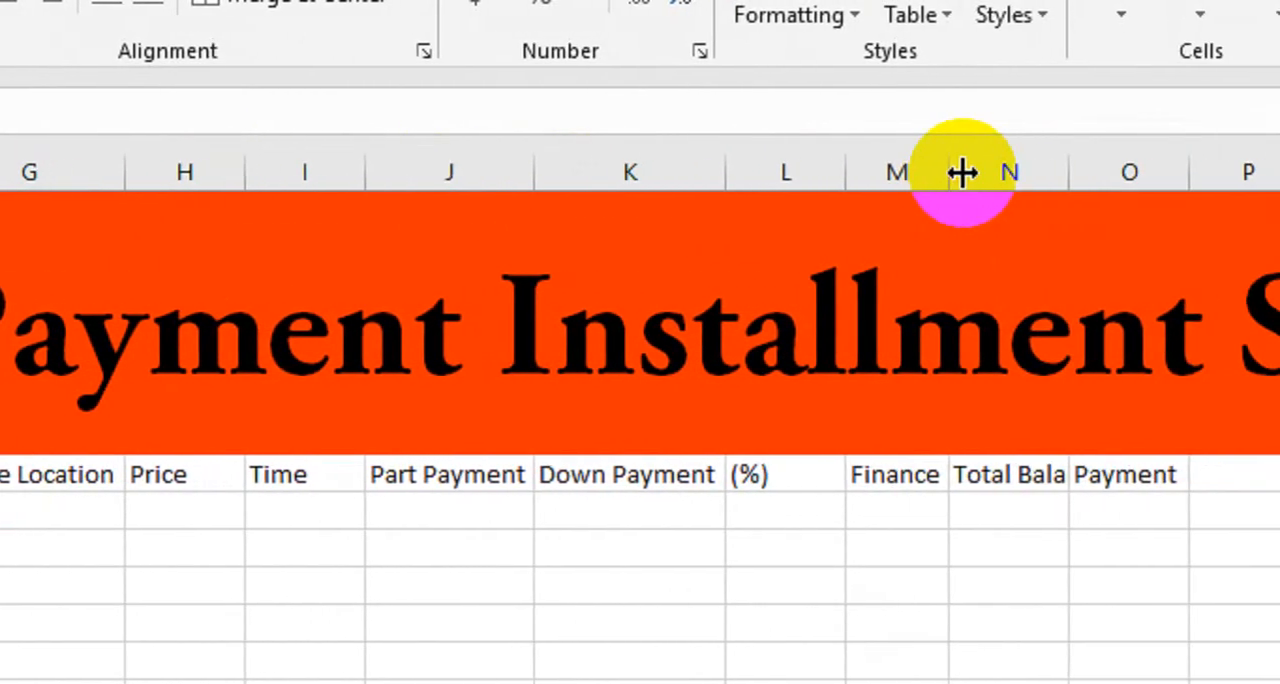
{"action": "double_click", "coordinate": [1067, 172]}
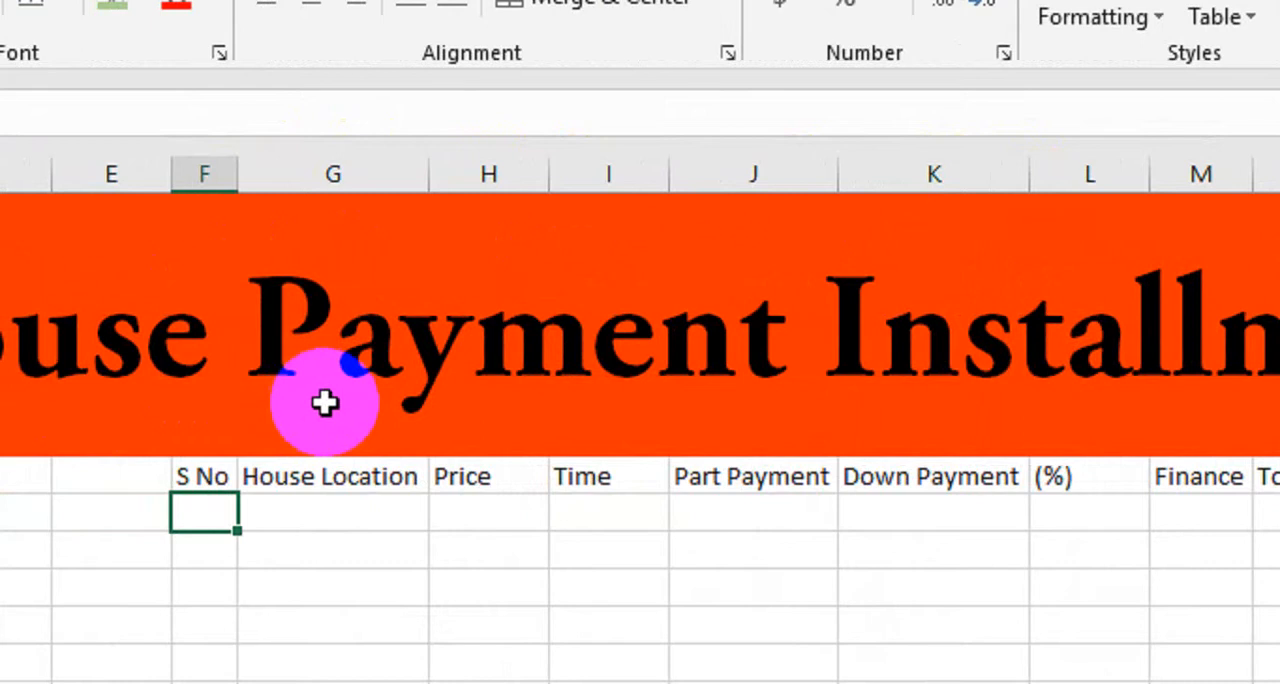
Make the header row from S No to Payment bold.
{"action": "left_click_drag", "start_coordinate": [210, 480], "coordinate": [566, 477]}
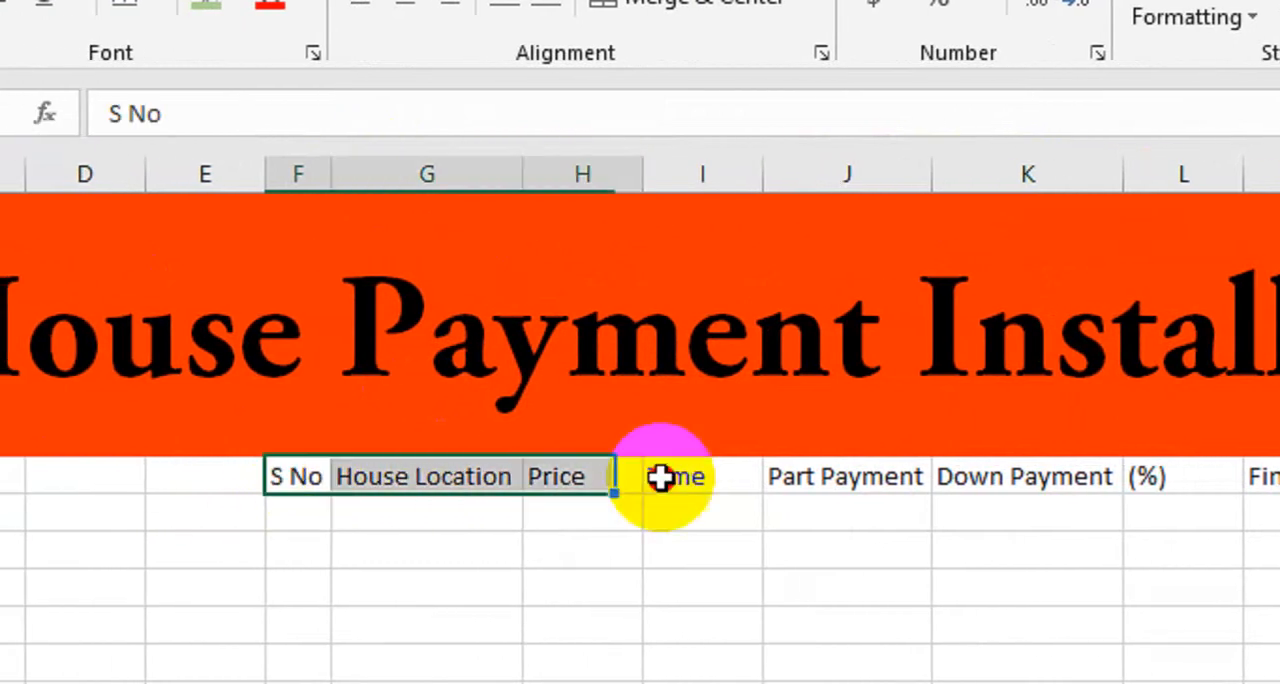
{"action": "left_click_drag", "start_coordinate": [661, 478], "coordinate": [1279, 483]}
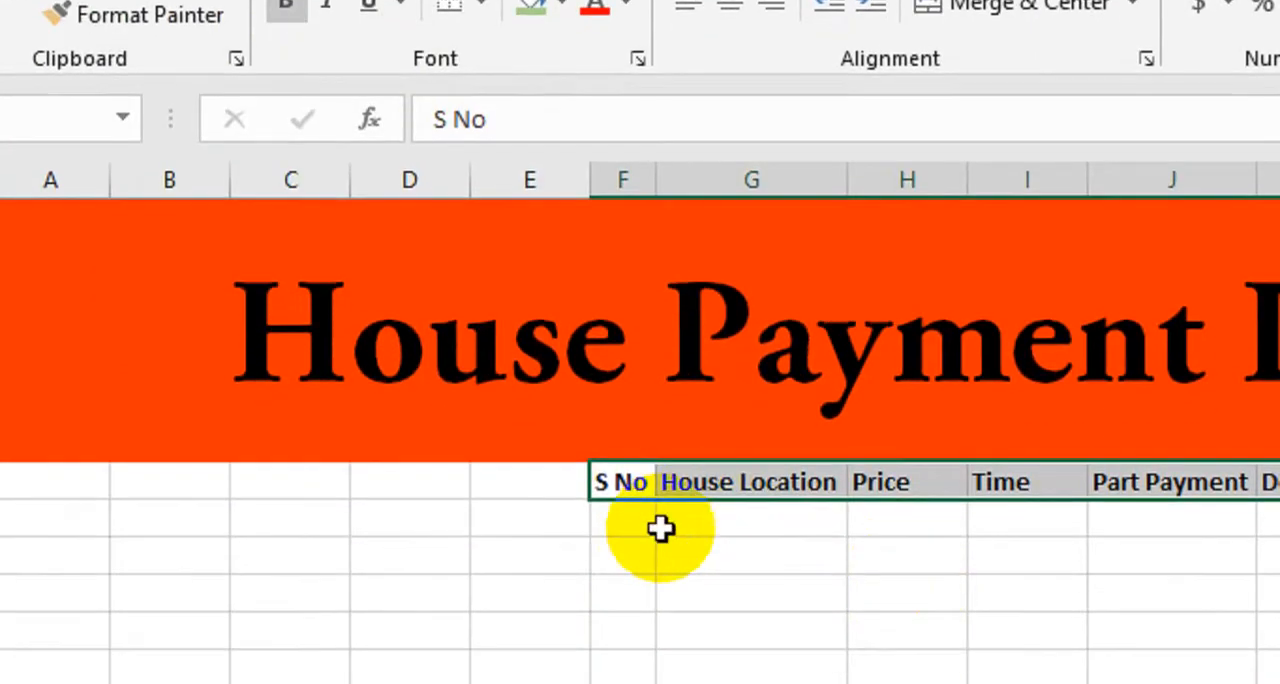
Number the rows under S No by entering 1 and 2 and filling the series down to 5.
{"action": "left_click", "coordinate": [654, 524]}
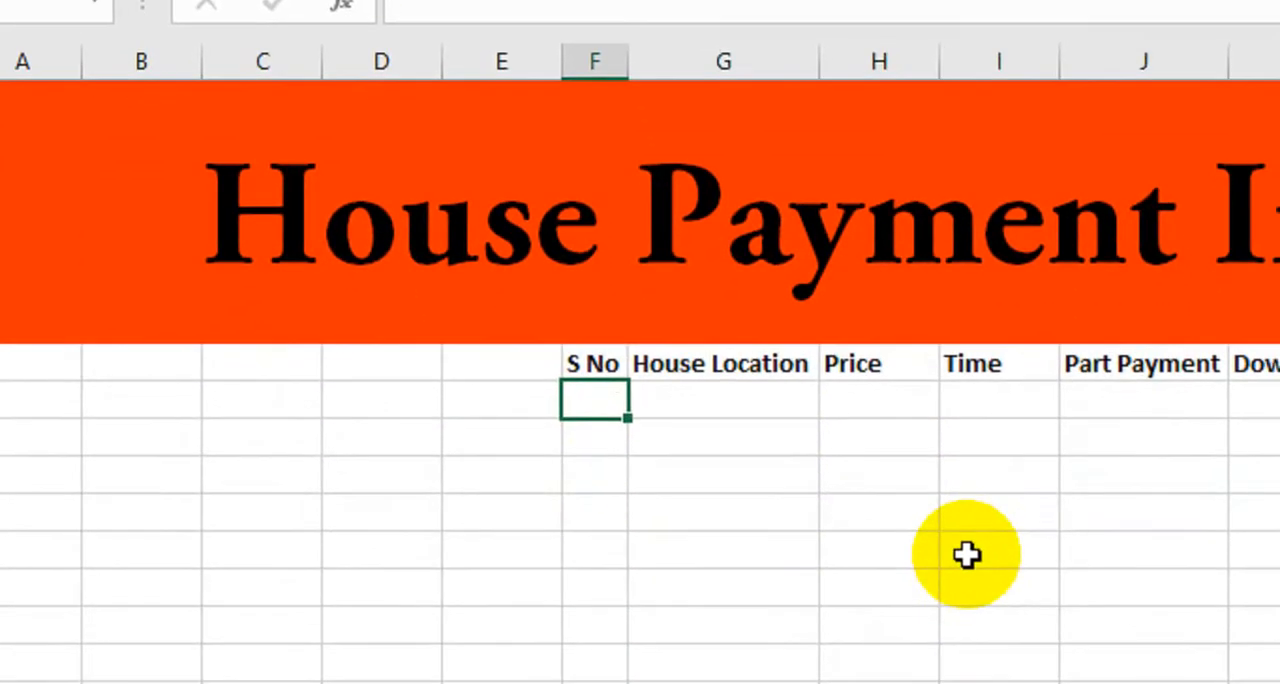
{"action": "type", "text": "1"}
{"action": "key", "text": "Return"}
{"action": "type", "text": "2"}
{"action": "key", "text": "Return"}
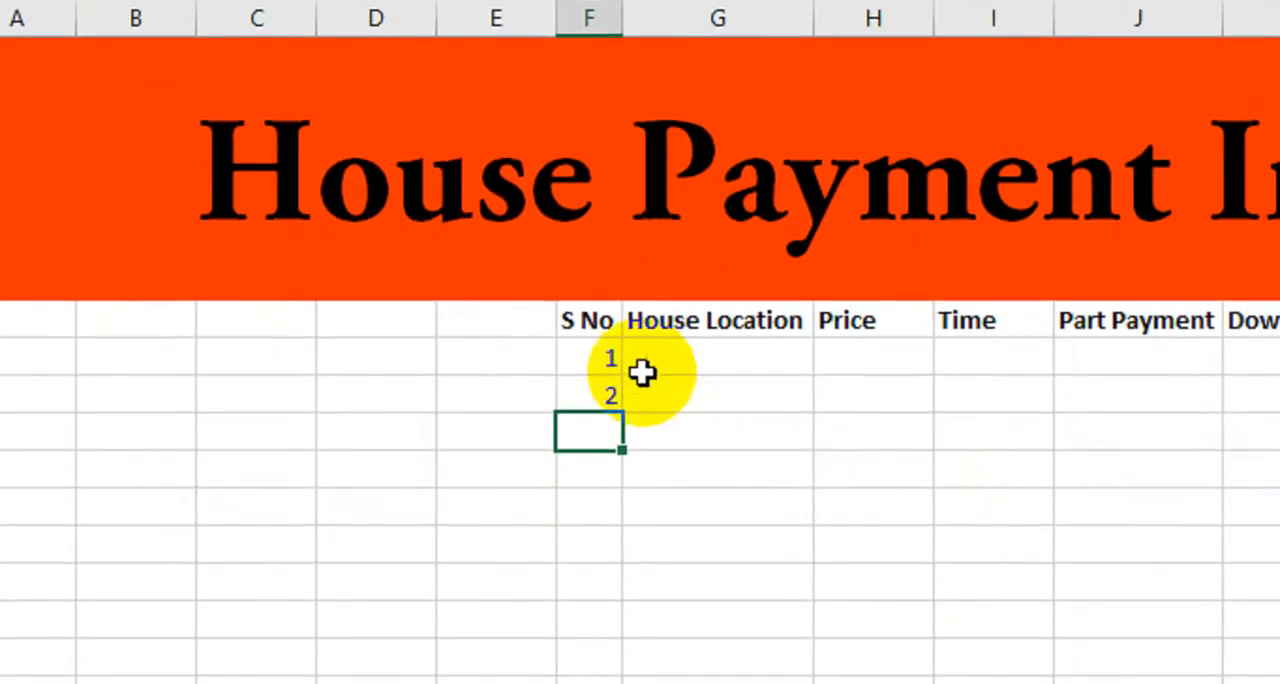
{"action": "left_click_drag", "start_coordinate": [606, 360], "coordinate": [612, 521]}
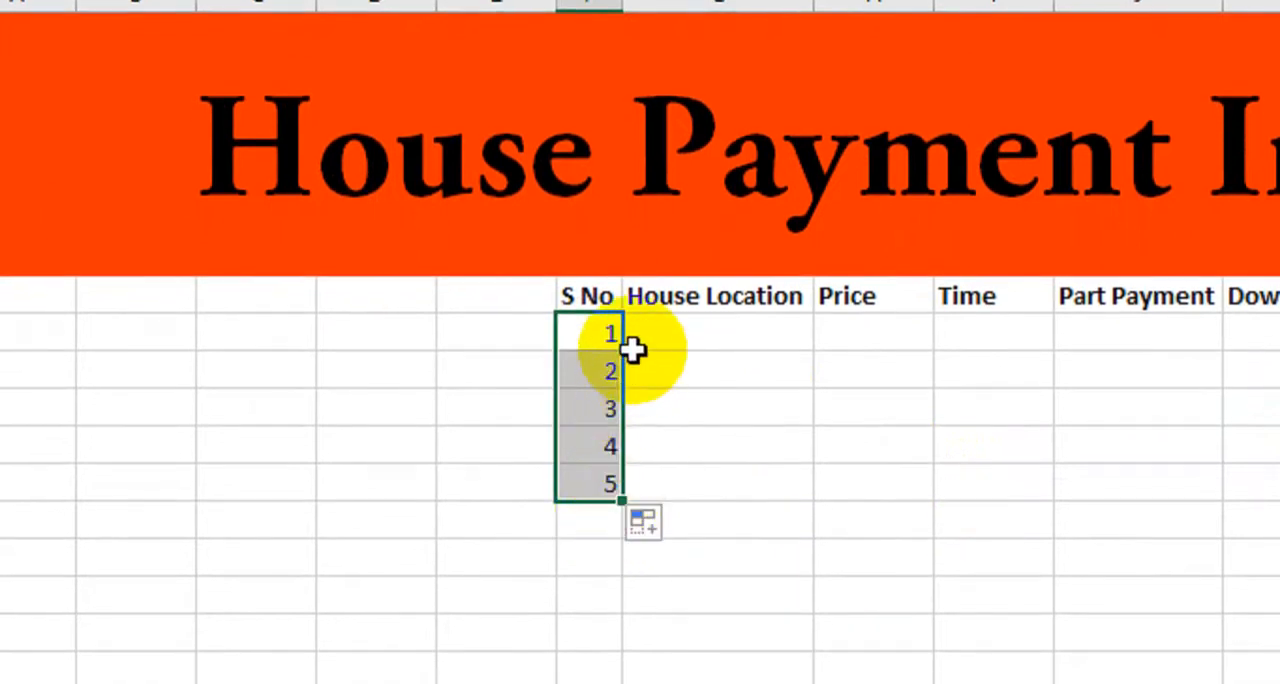
Apply All Borders to the whole table, from the S No header through the row numbered 5.
{"action": "left_click_drag", "start_coordinate": [580, 297], "coordinate": [1015, 457]}
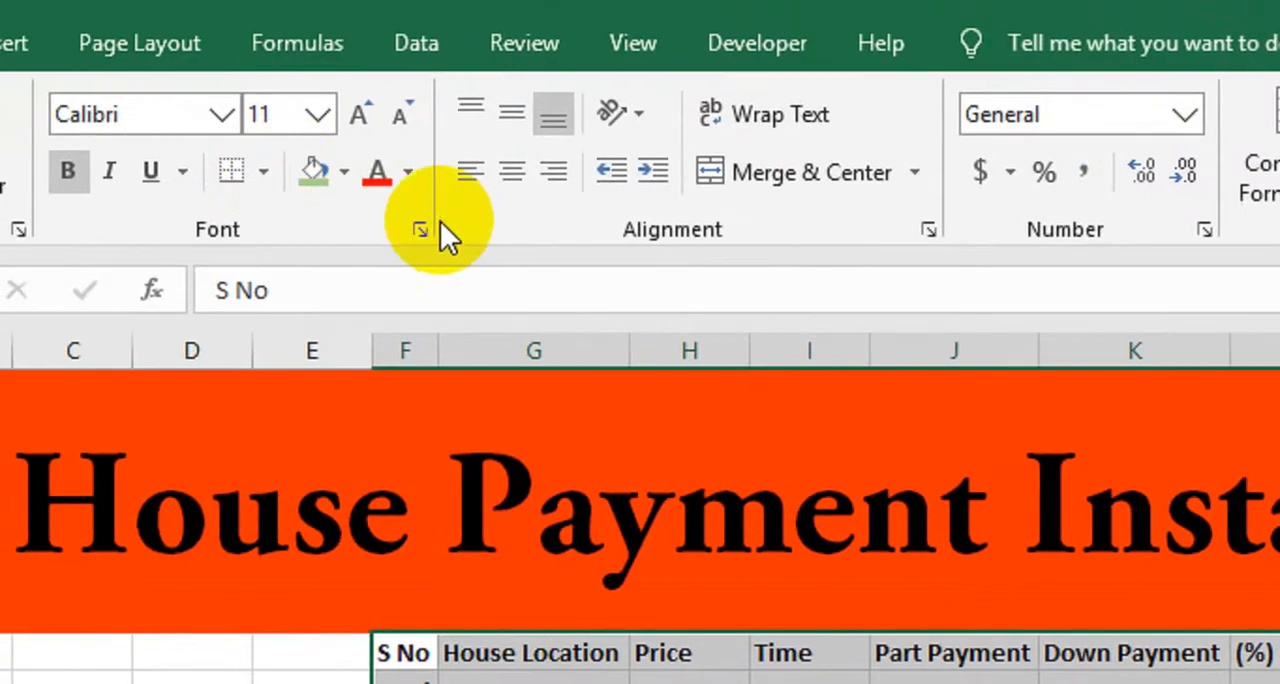
{"action": "left_click", "coordinate": [263, 172]}
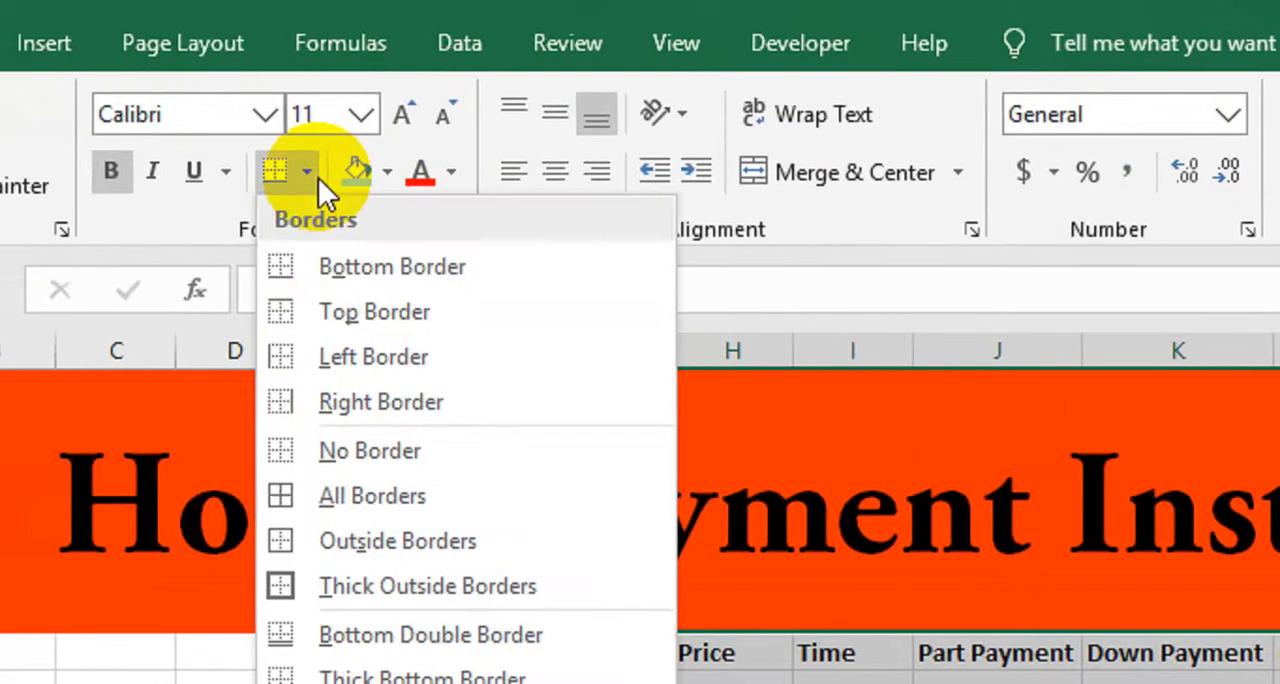
{"action": "left_click", "coordinate": [342, 496]}
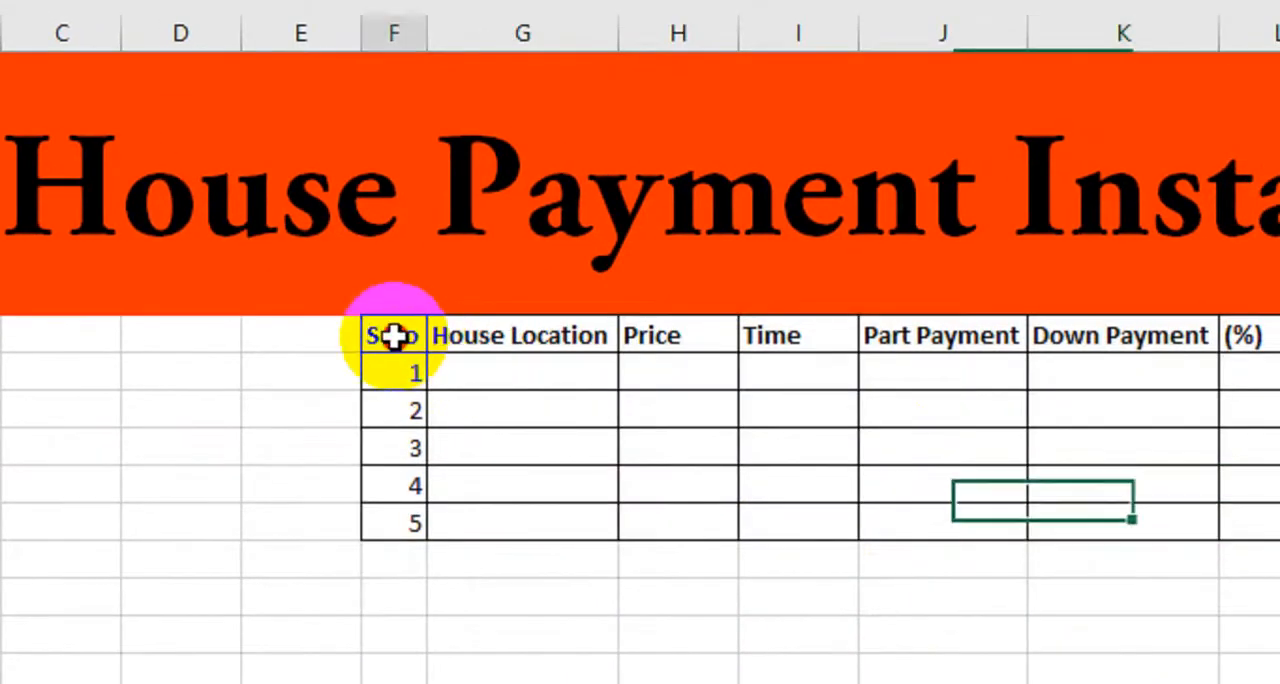
Fill the header row from S No to Payment with standard dark blue and set its font color to white.
{"action": "left_click_drag", "start_coordinate": [393, 337], "coordinate": [1075, 352]}
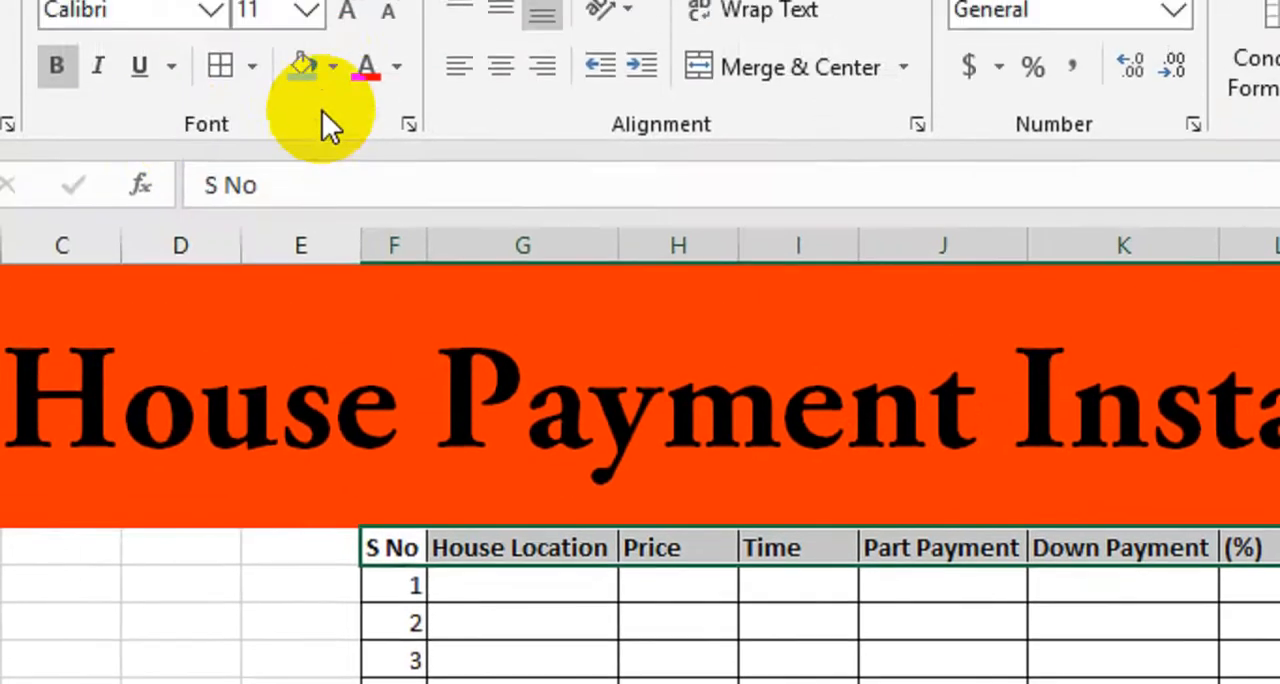
{"action": "left_click", "coordinate": [333, 140]}
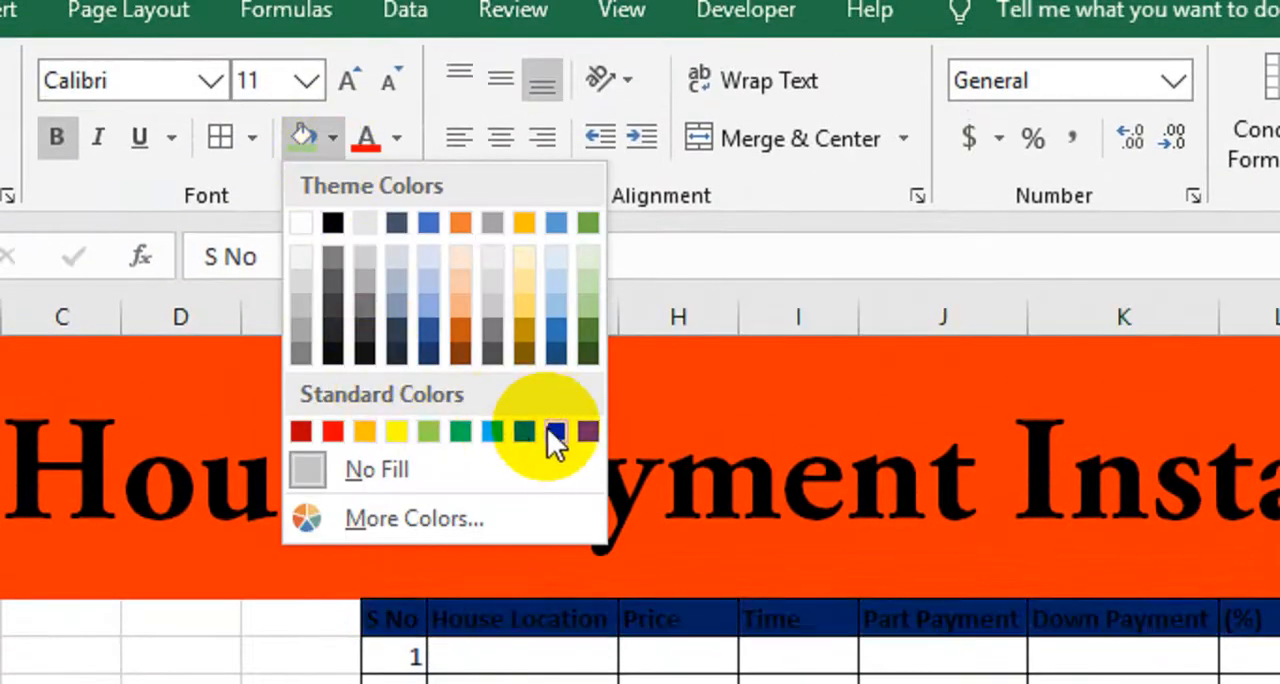
{"action": "left_click", "coordinate": [549, 431]}
{"action": "left_click", "coordinate": [333, 138]}
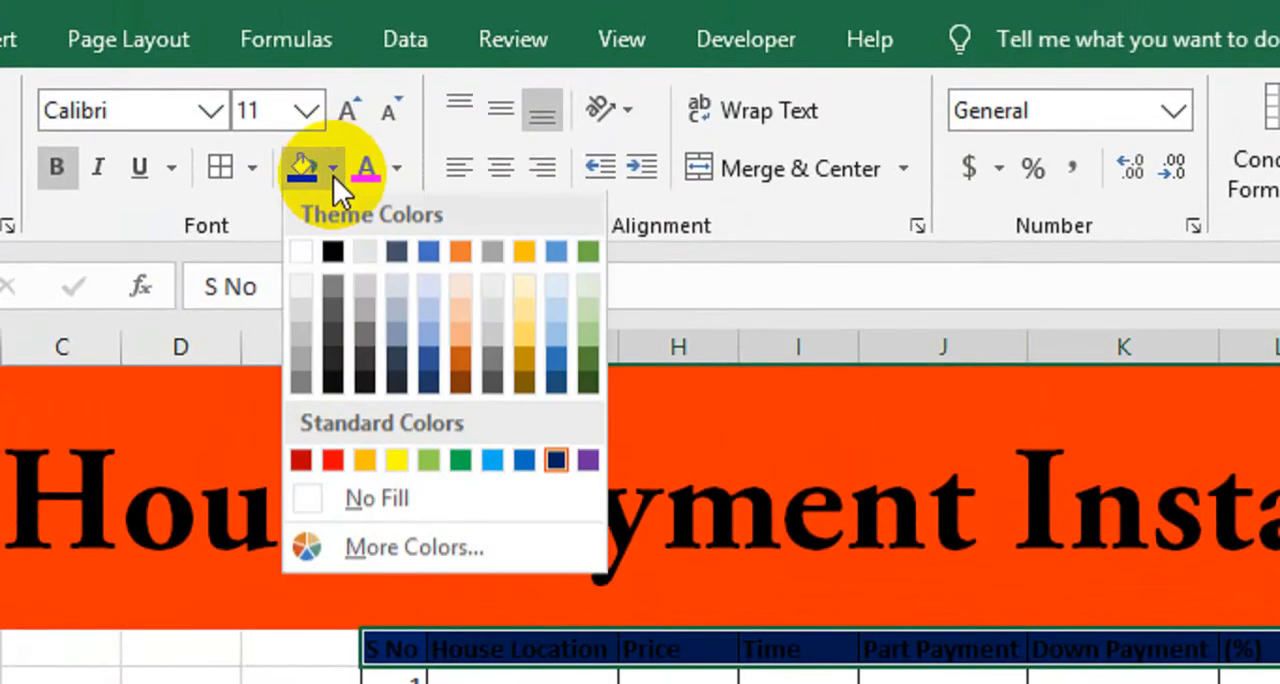
{"action": "left_click", "coordinate": [396, 138]}
{"action": "left_click", "coordinate": [365, 307]}
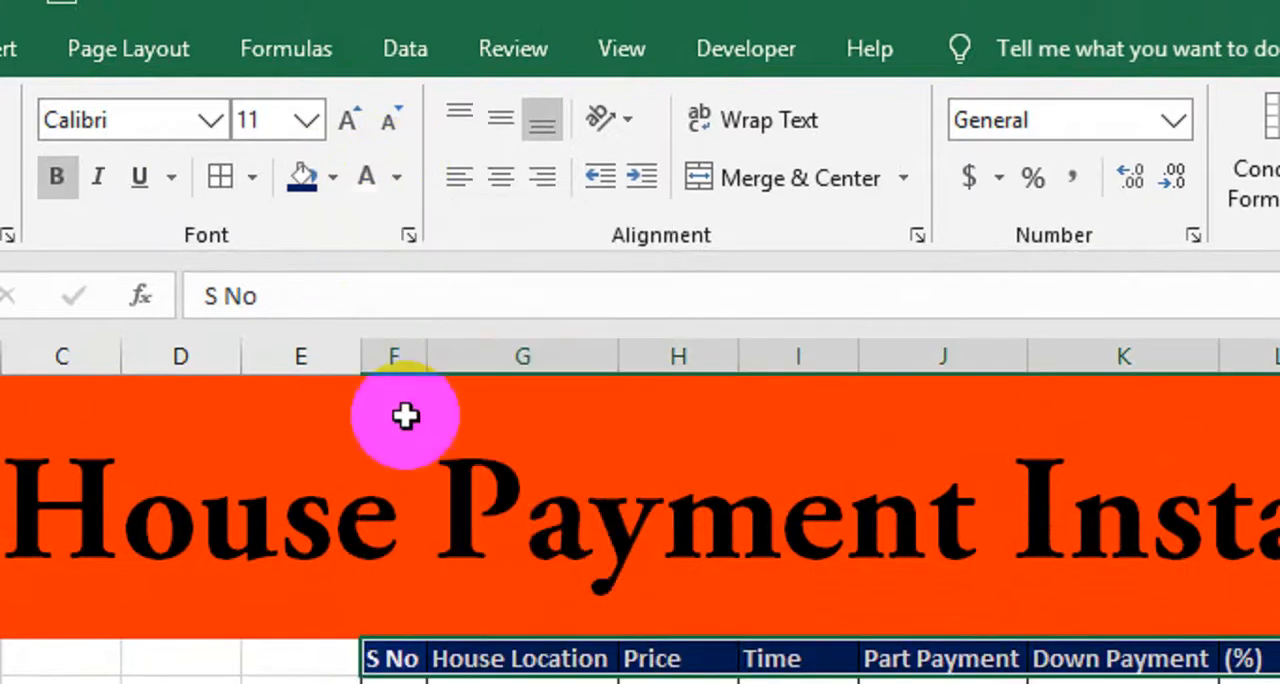
{"action": "left_click", "coordinate": [985, 520]}
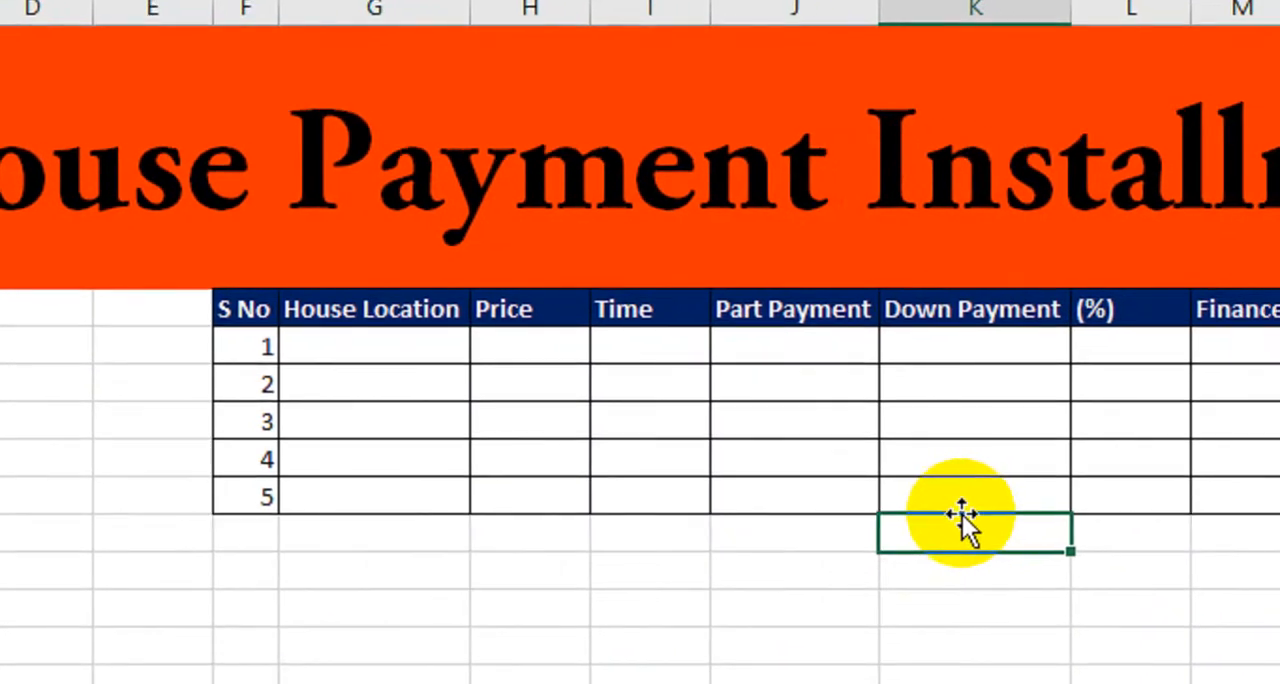
Enter Plot-A and Plot-B under House Location for rows 1 and 2.
{"action": "left_click", "coordinate": [426, 340]}
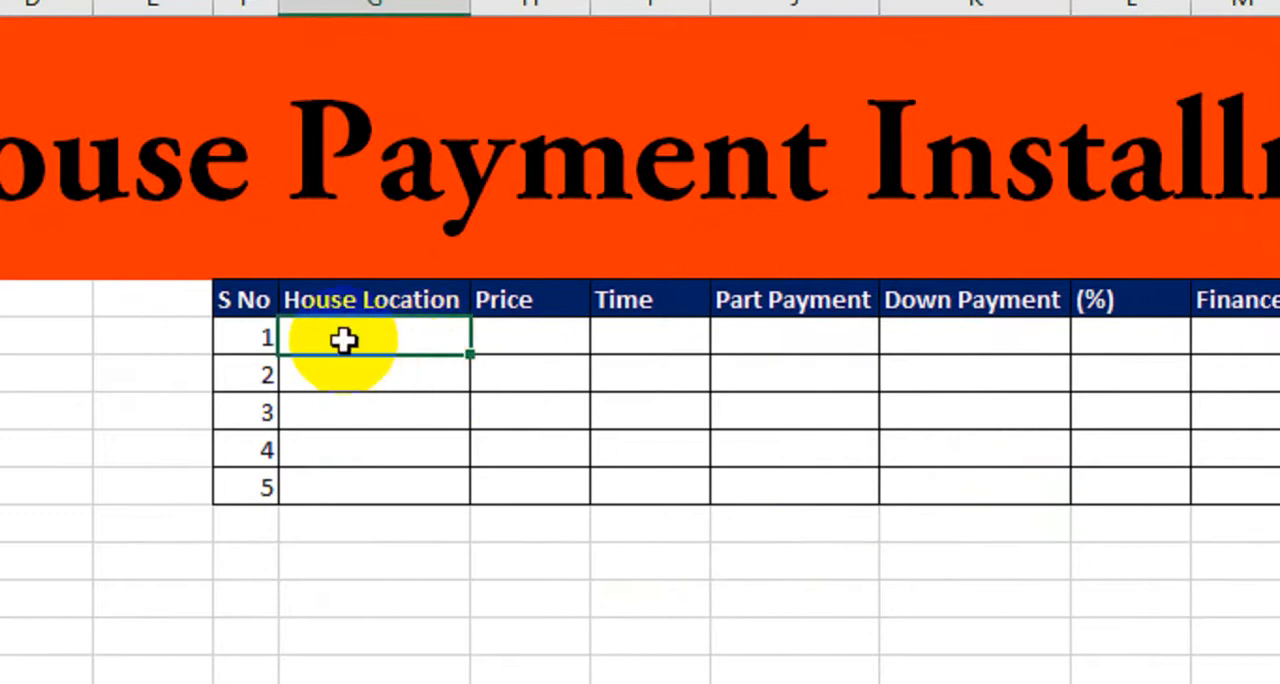
{"action": "type", "text": "Plo"}
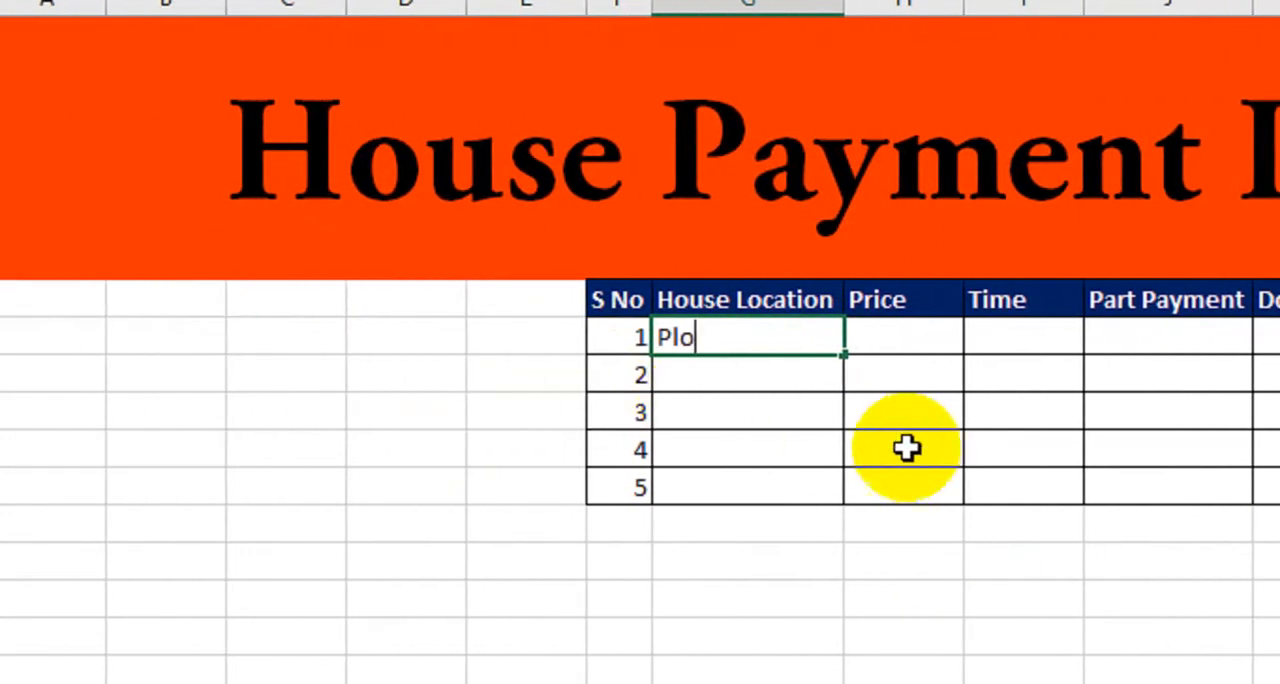
{"action": "type", "text": "t-"}
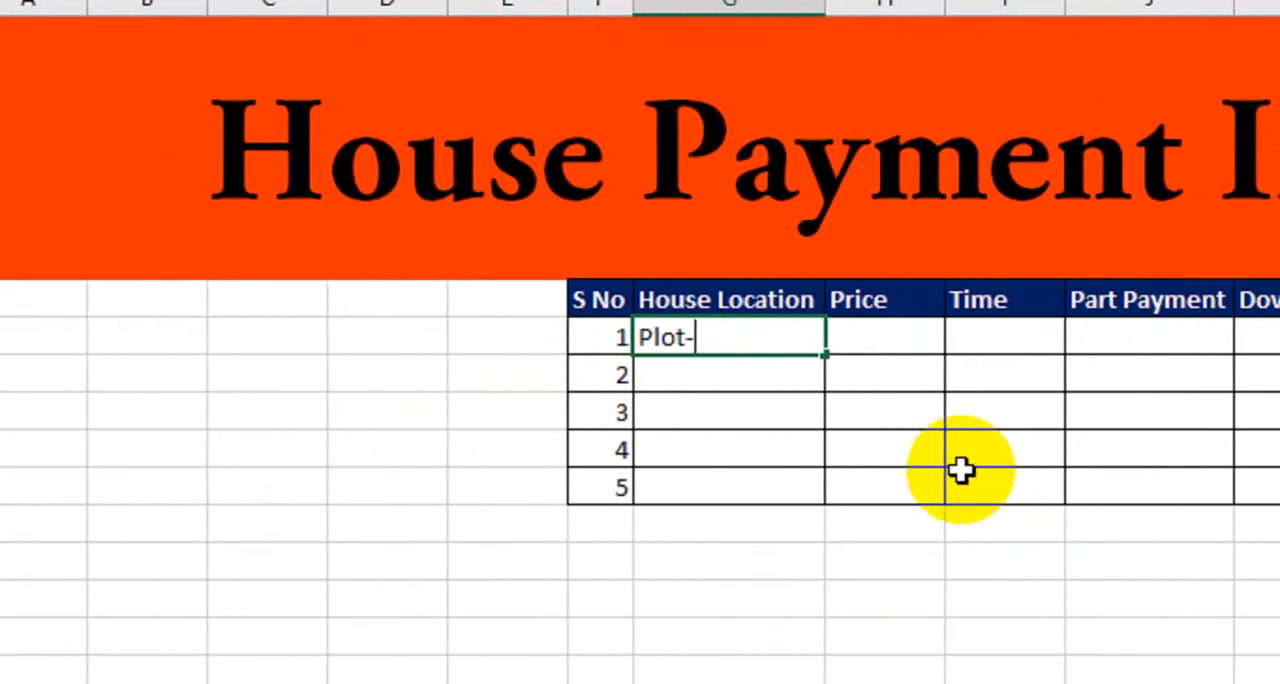
{"action": "type", "text": "A"}
{"action": "key", "text": "Return"}
{"action": "type", "text": "Plot-"}
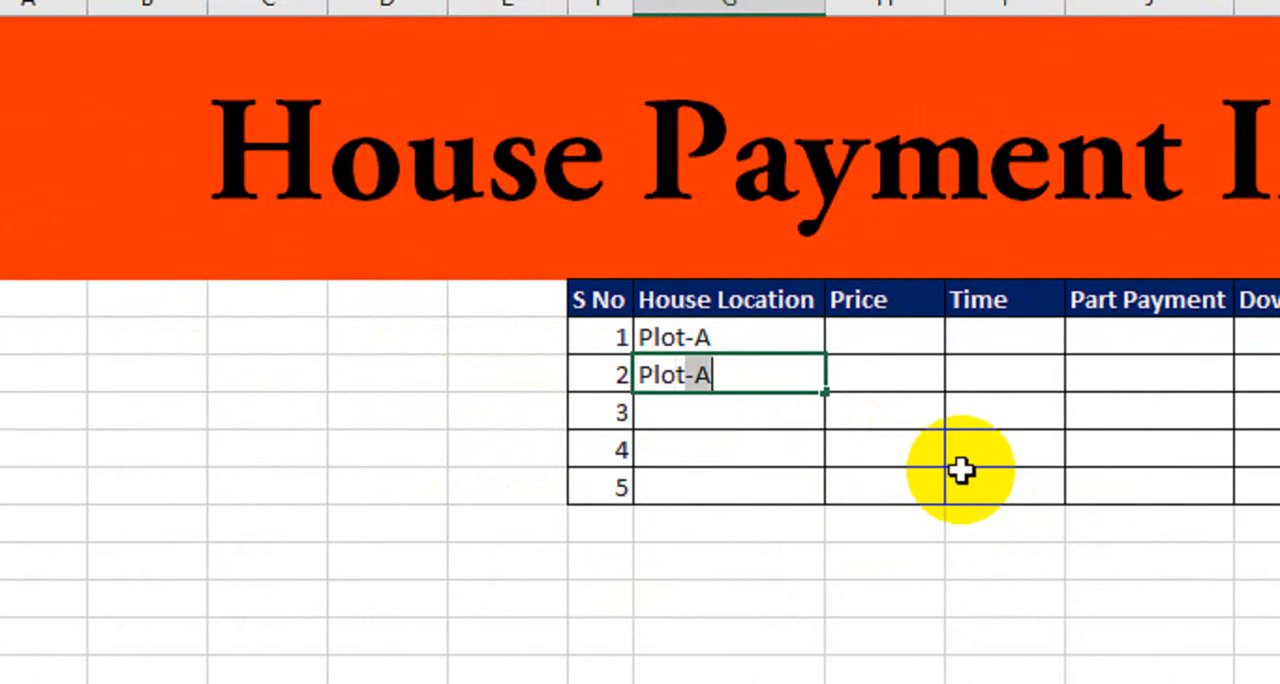
{"action": "type", "text": "-B"}
{"action": "key", "text": "Return"}
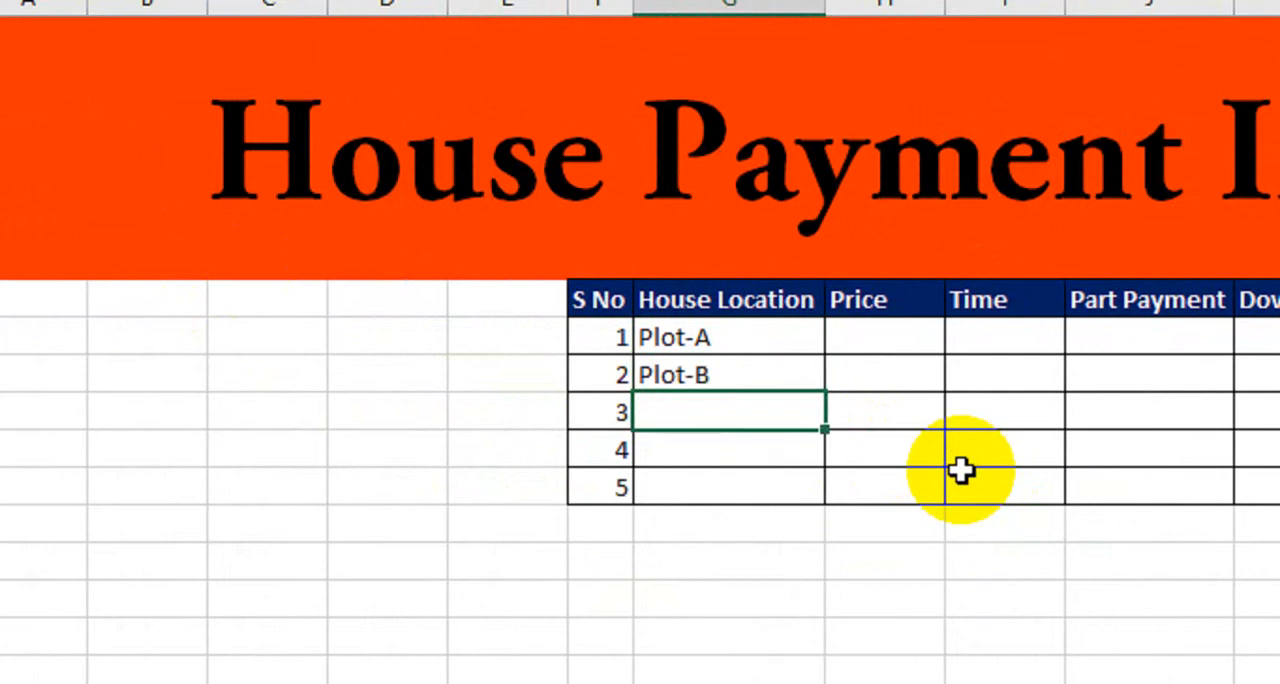
Enter Plot-C, Plot-D and Plot-E under House Location for rows 3 to 5.
{"action": "type", "text": "Plot-C"}
{"action": "key", "text": "Return"}
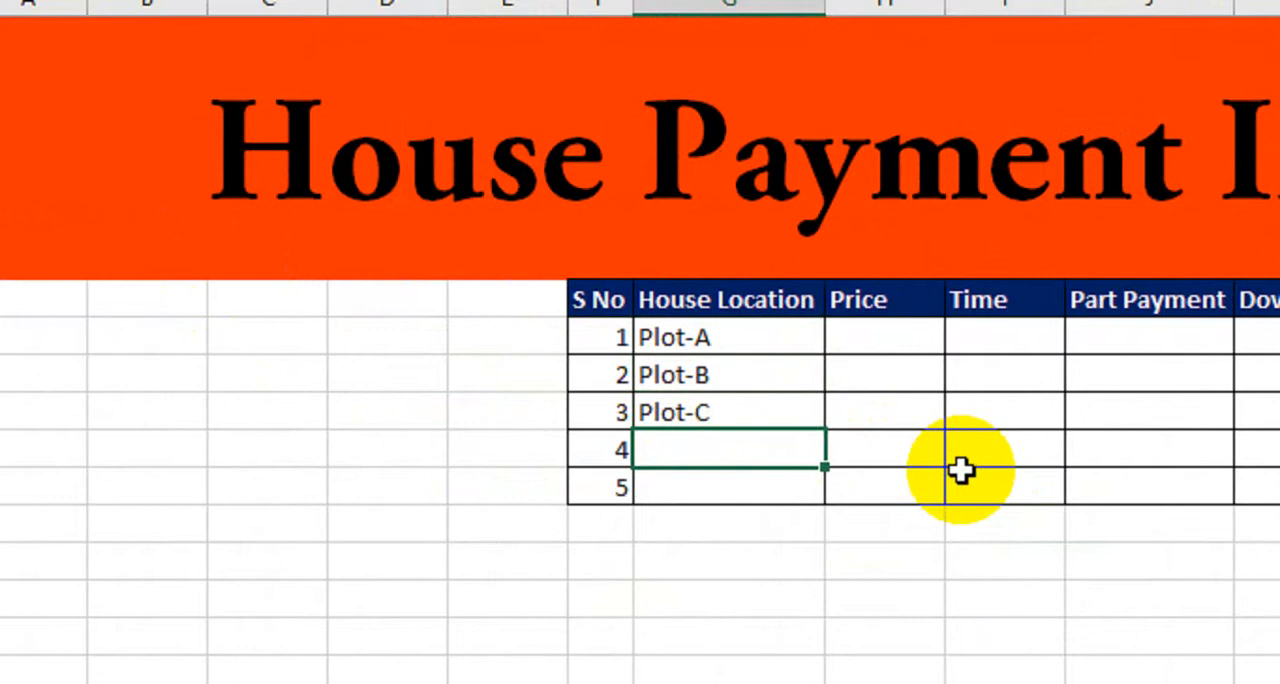
{"action": "type", "text": "Plot"}
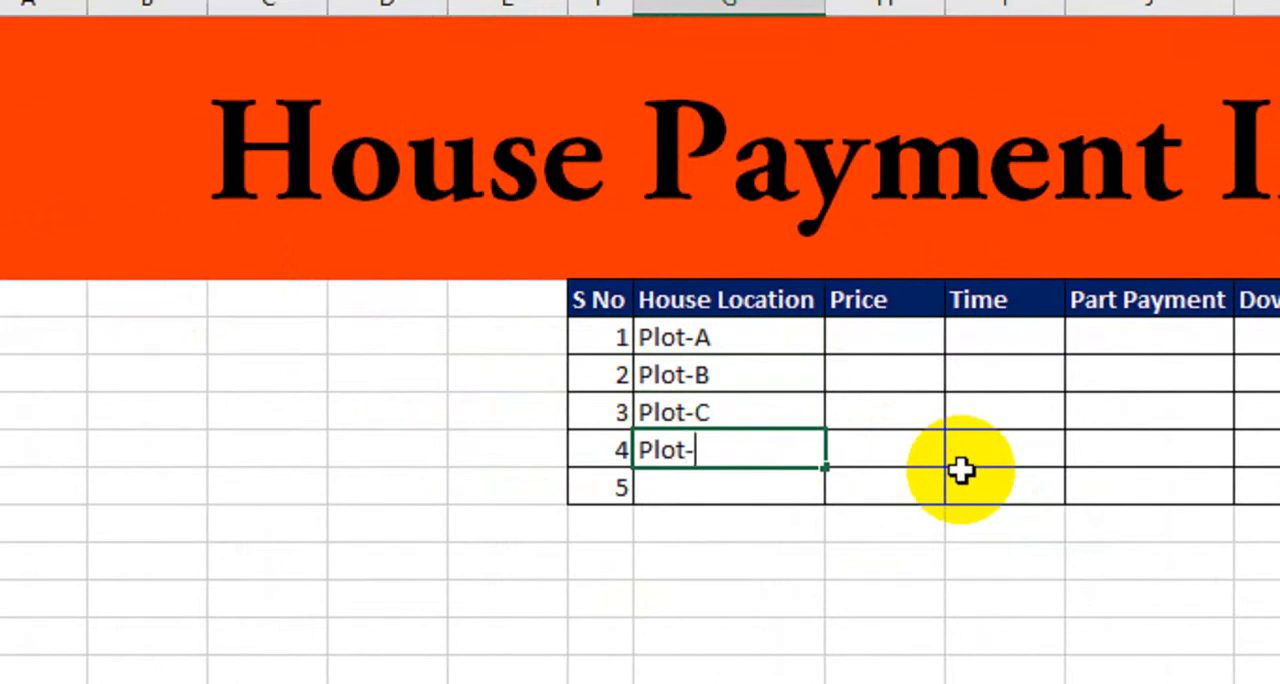
{"action": "type", "text": "-D"}
{"action": "key", "text": "Return"}
{"action": "type", "text": "P"}
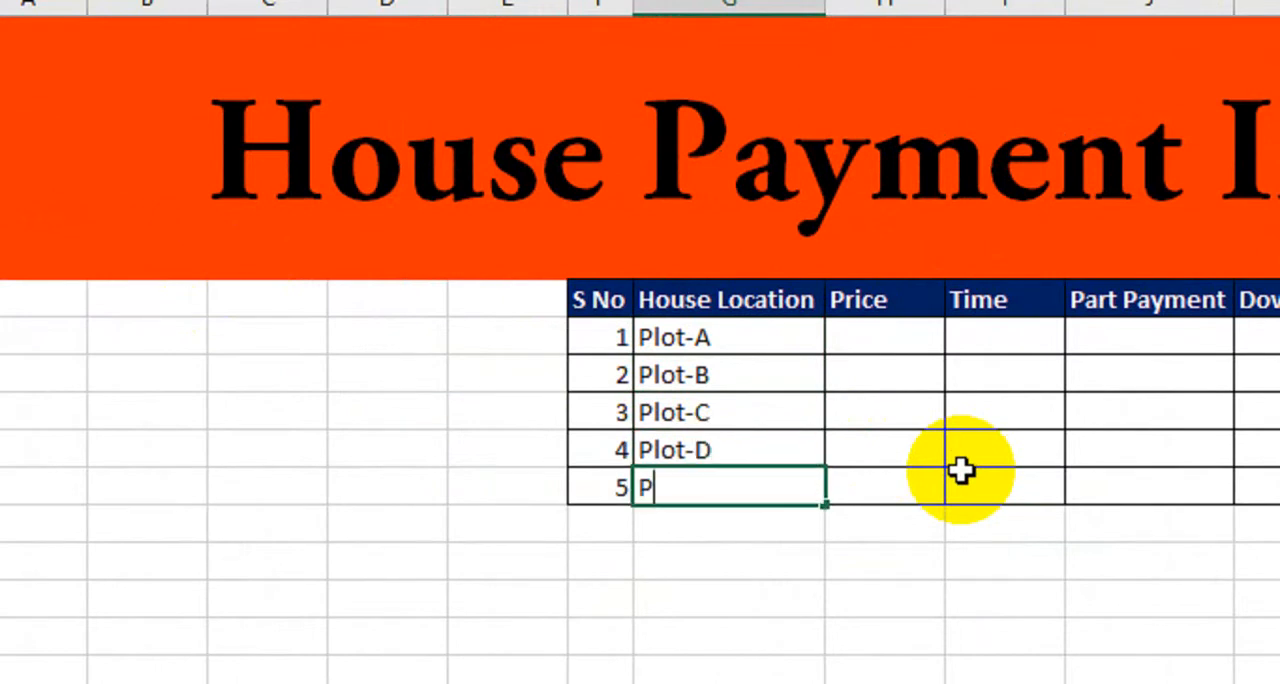
{"action": "type", "text": "lot-E"}
{"action": "key", "text": "Return"}
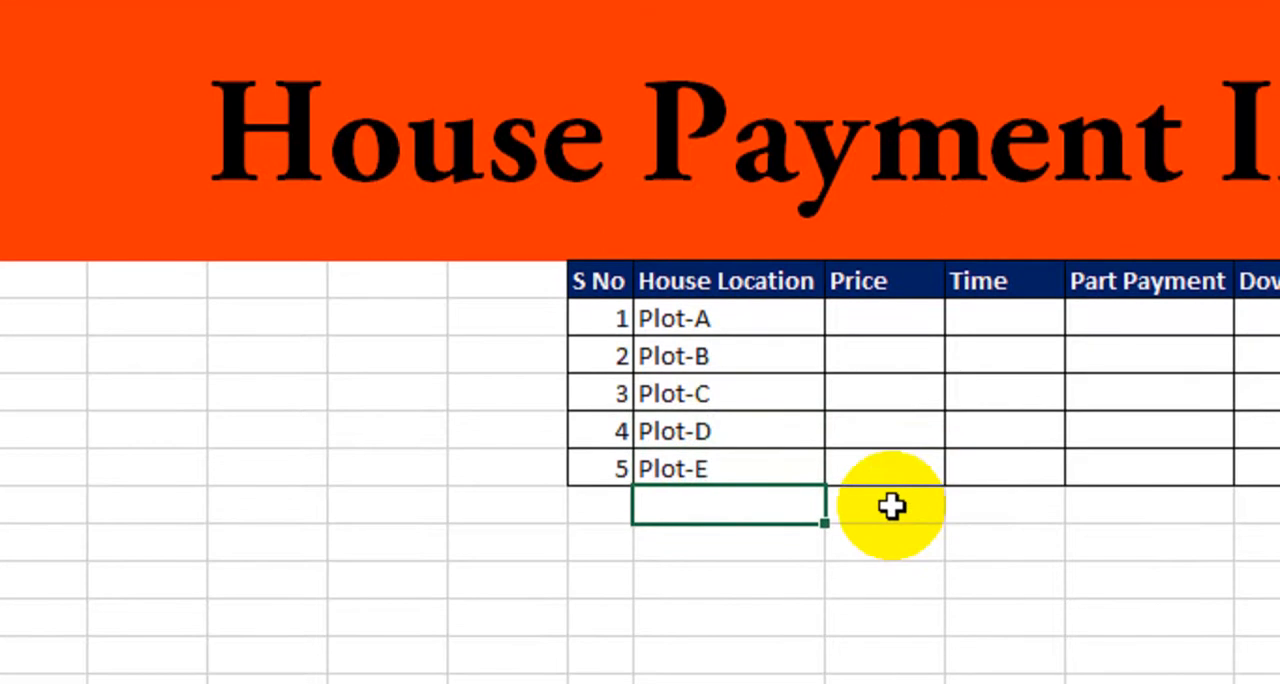
Enter the prices 100000 for Plot-A, 150000 for Plot-B and 80000 for Plot-C.
{"action": "left_click", "coordinate": [894, 314]}
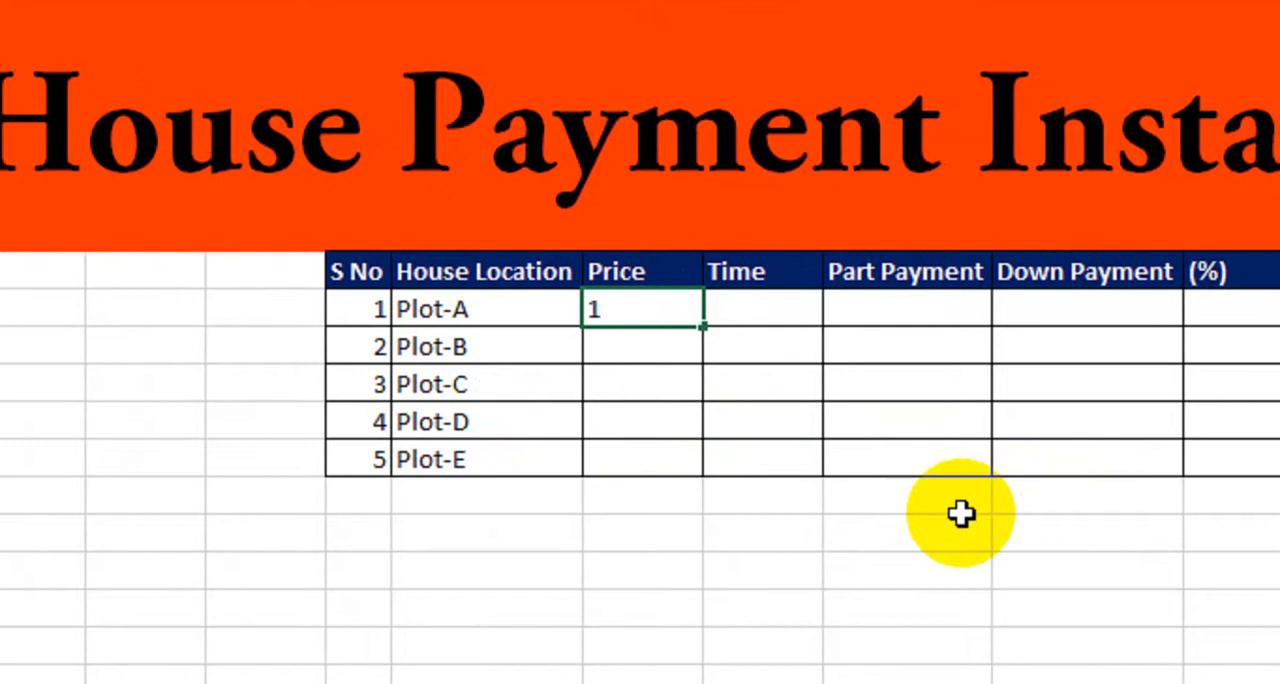
{"action": "type", "text": "100000"}
{"action": "key", "text": "Return"}
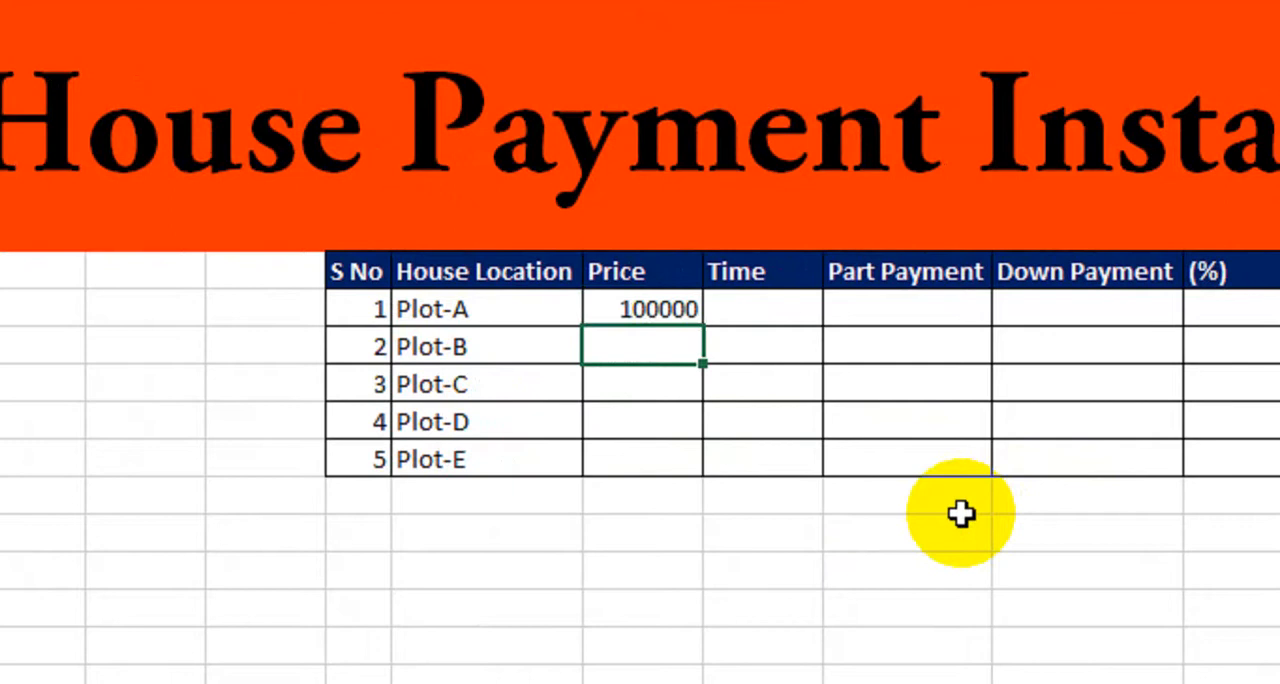
{"action": "type", "text": "150000"}
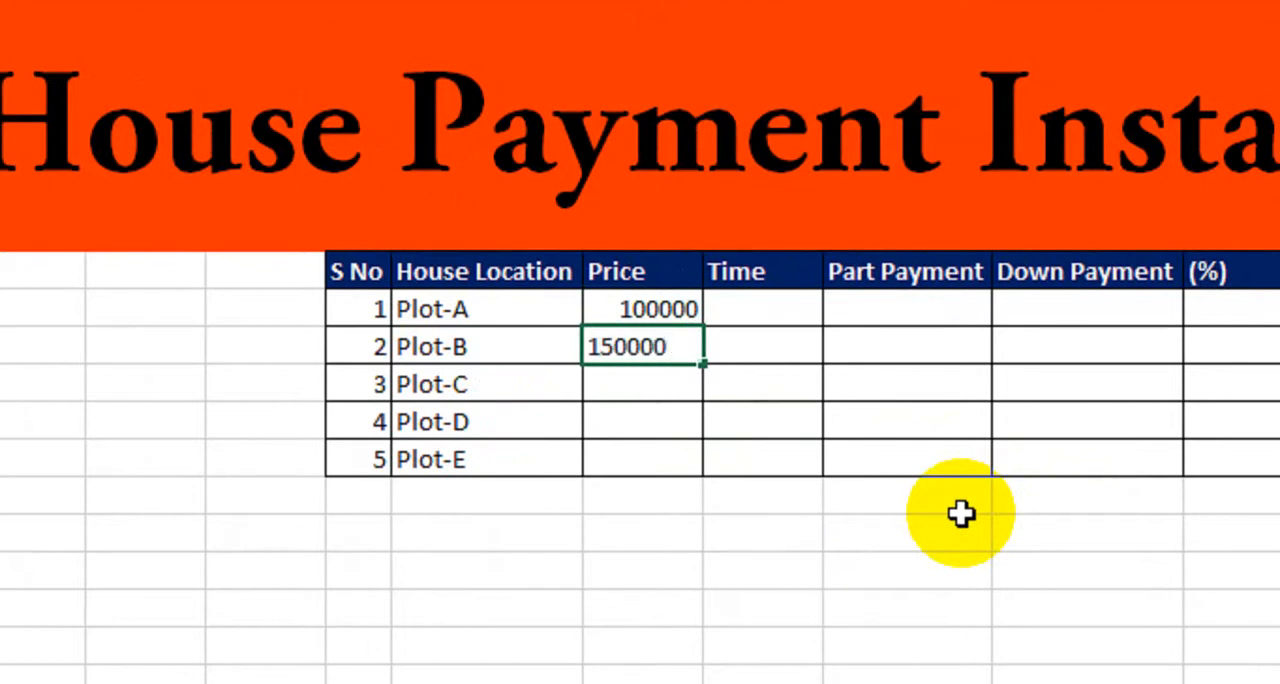
{"action": "key", "text": "Return"}
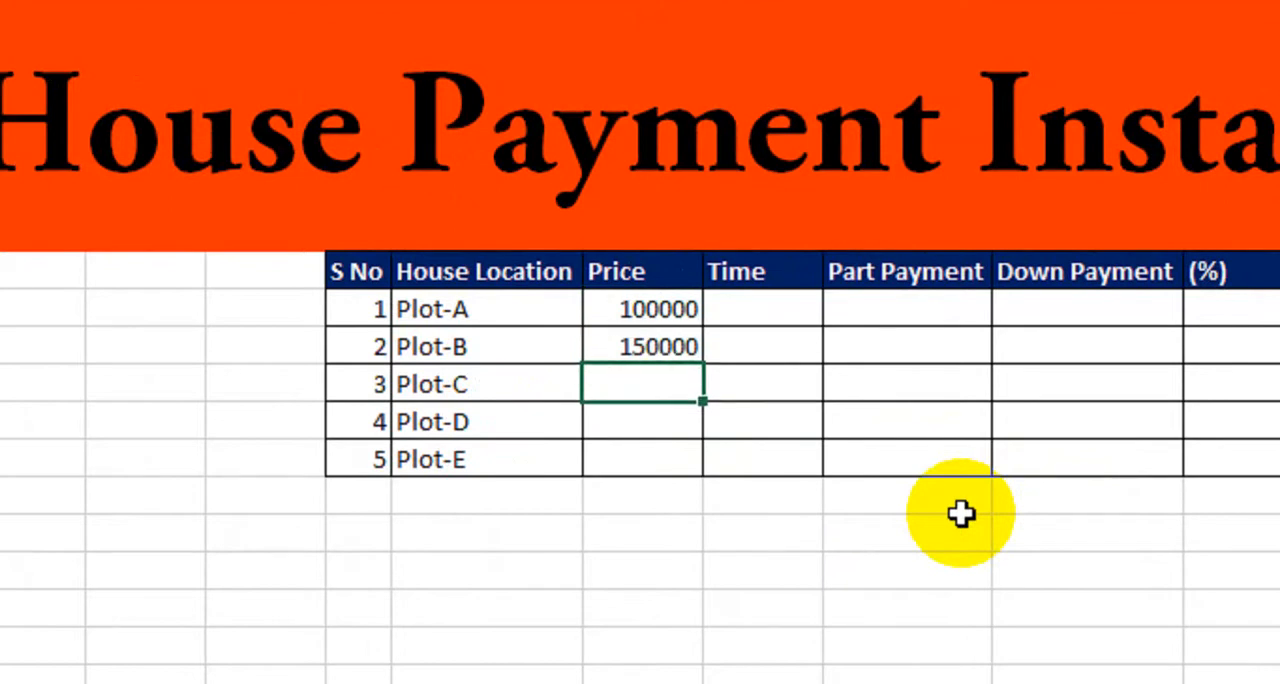
{"action": "type", "text": "80000"}
{"action": "key", "text": "Return"}
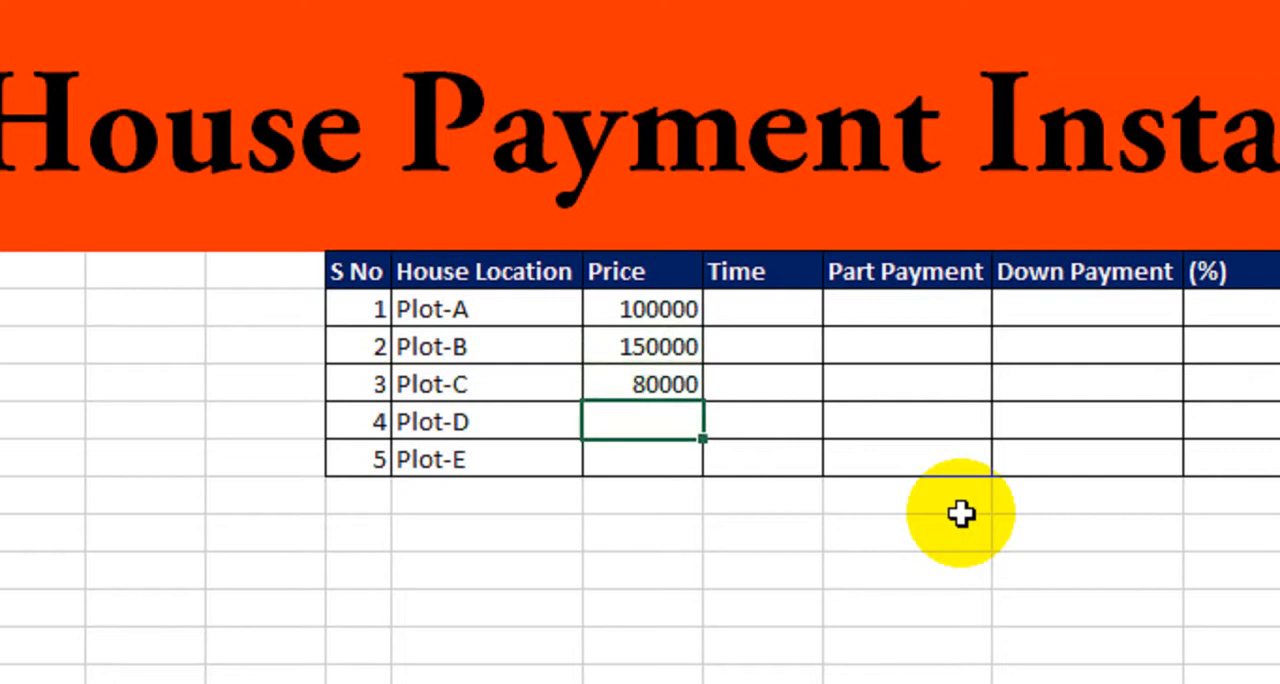
Enter the prices 200000 for Plot-D and 120000 for Plot-E.
{"action": "type", "text": "2000"}
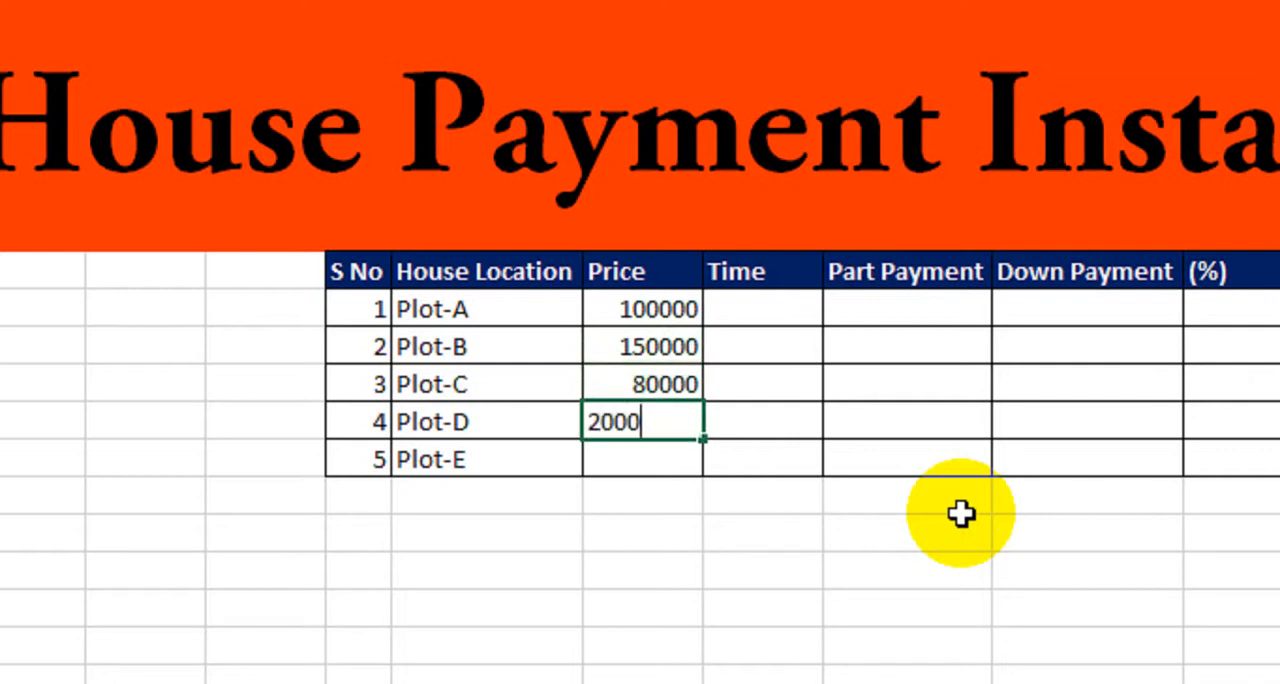
{"action": "type", "text": "00"}
{"action": "key", "text": "Return"}
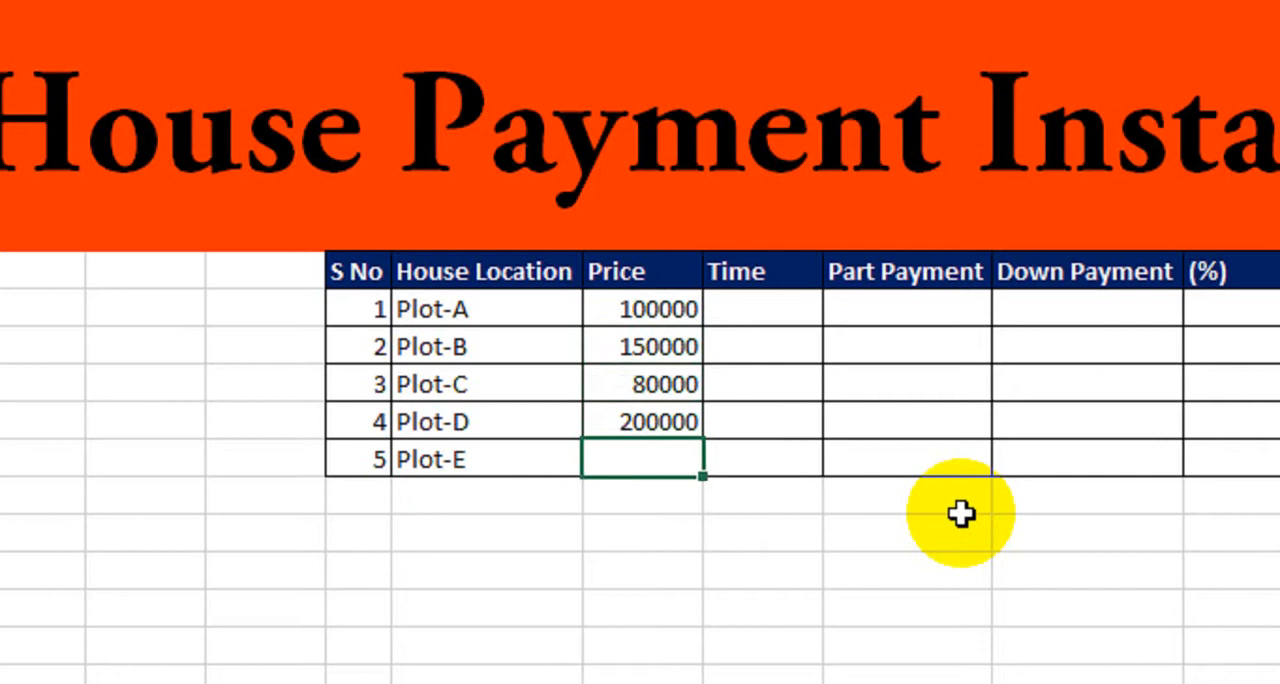
{"action": "type", "text": "12"}
{"action": "type", "text": "0000"}
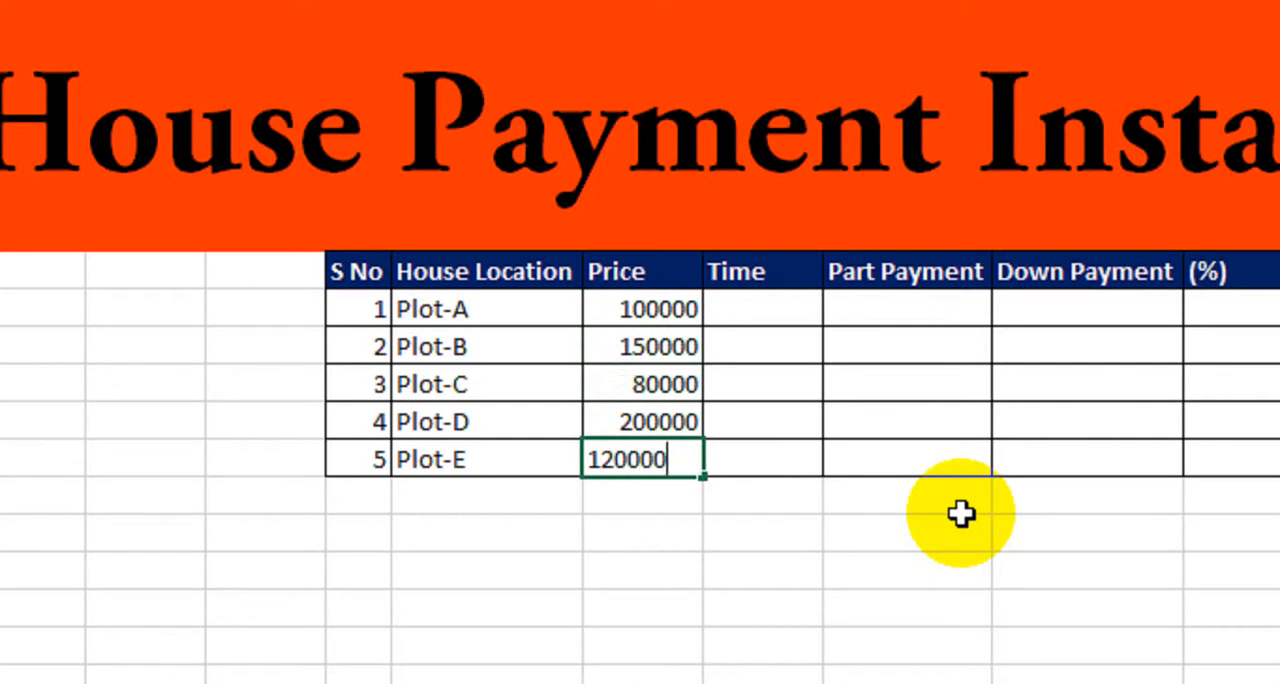
{"action": "key", "text": "Return"}
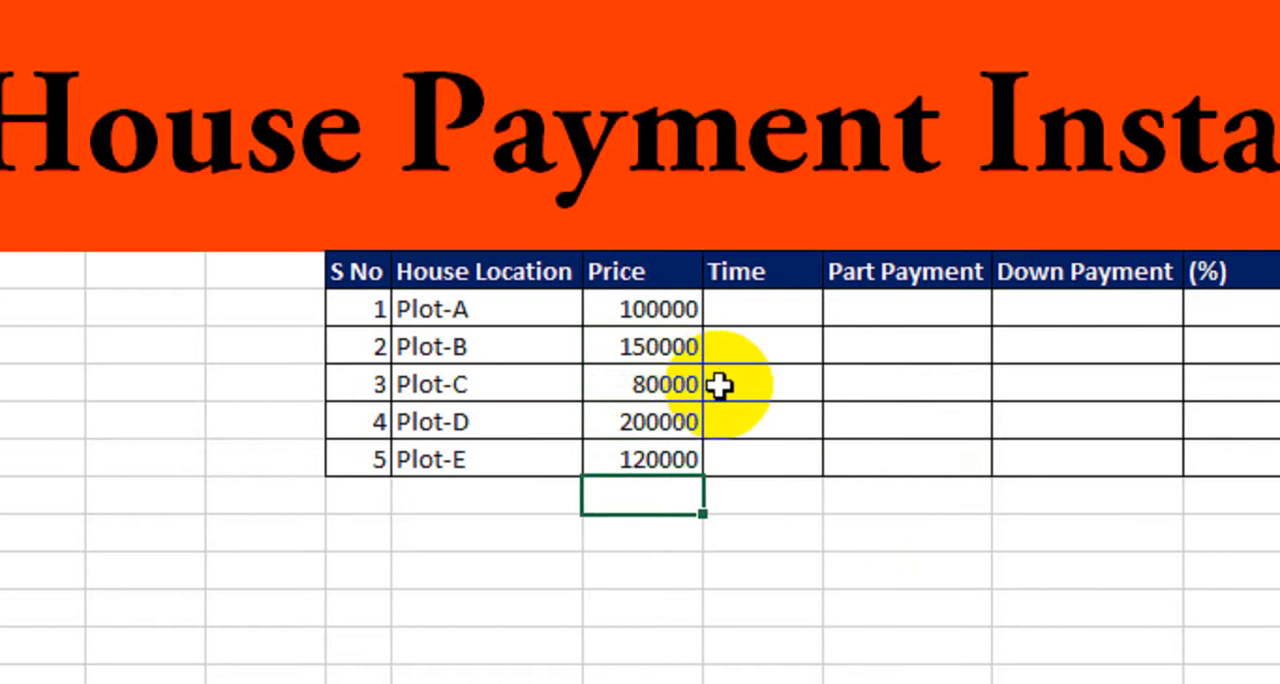
Select the Time cell in the Plot-A row.
{"action": "left_click", "coordinate": [763, 310]}
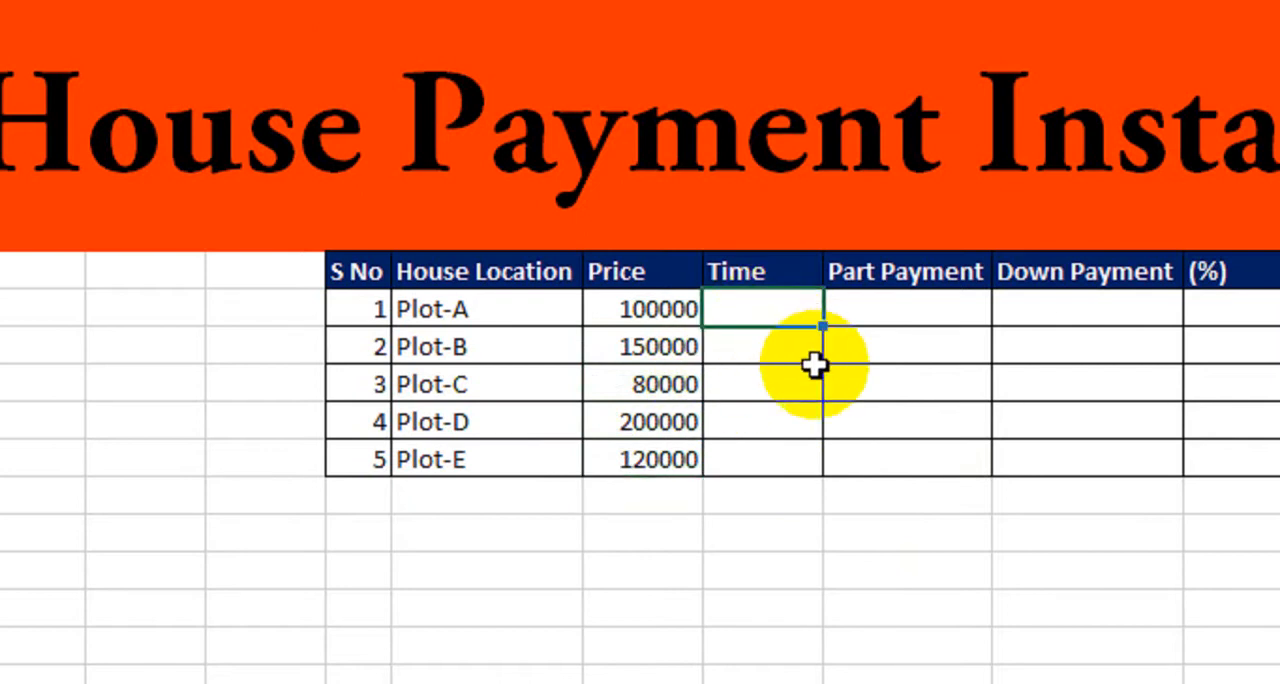
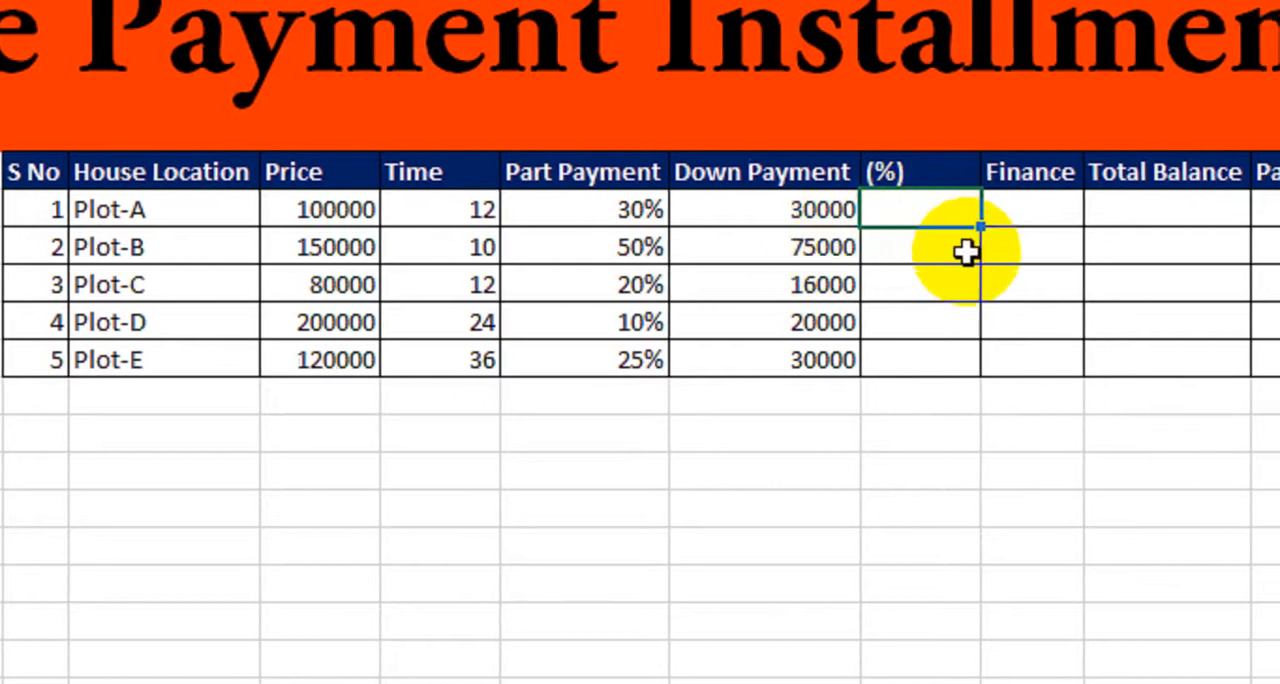
Start an IF formula in Plot-A's (%) cell that returns $C$9 when the Time value I9 equals $B$9.
{"action": "type", "text": "=if("}
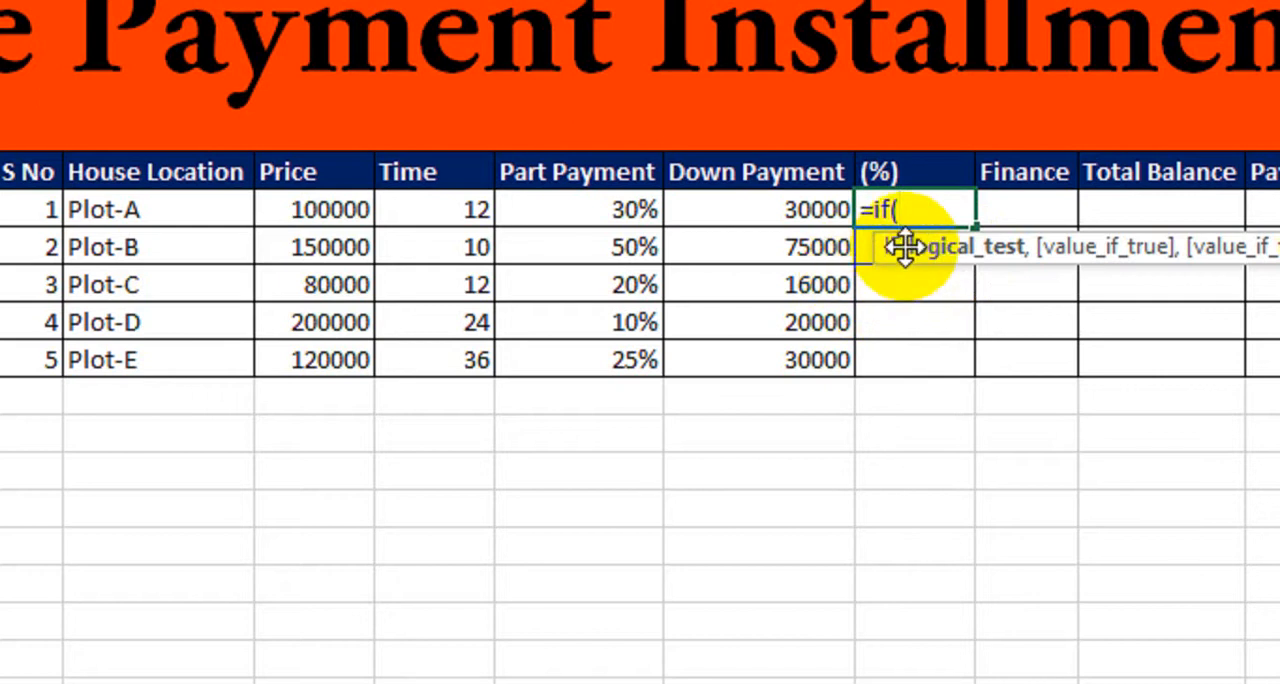
{"action": "left_click", "coordinate": [466, 209]}
{"action": "type", "text": "="}
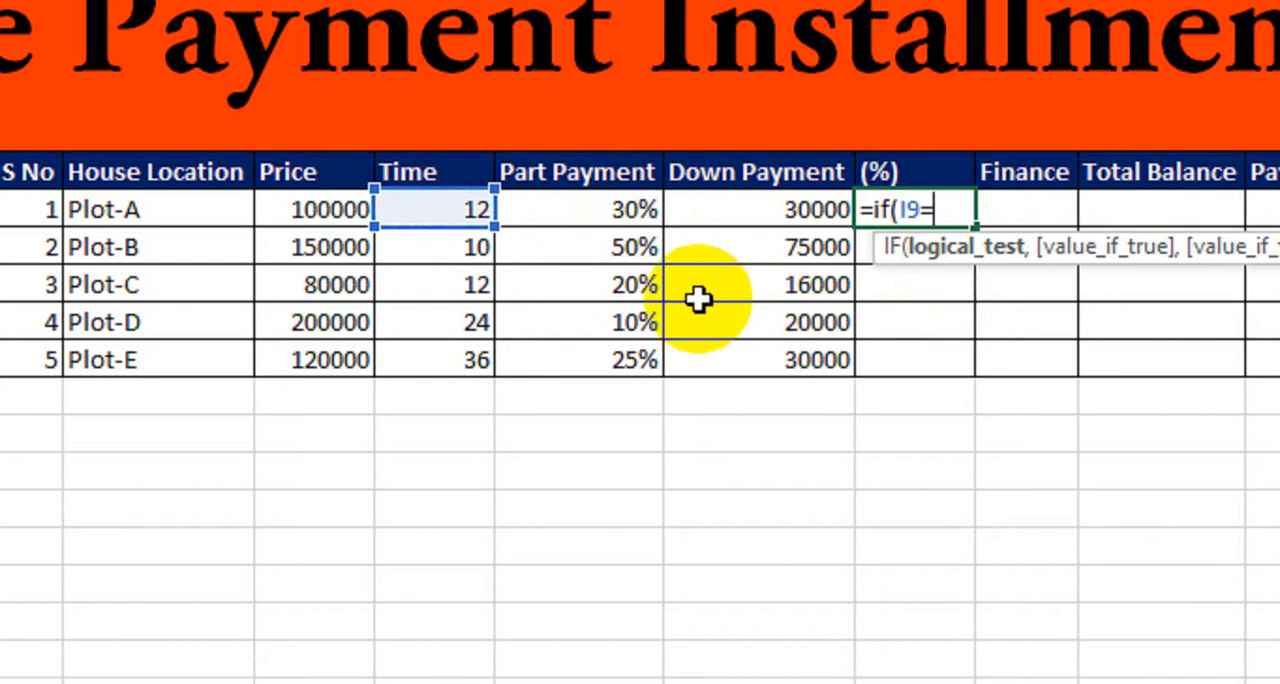
{"action": "scroll", "coordinate": [229, 171], "scroll_direction": "left", "scroll_amount": 10}
{"action": "left_click", "coordinate": [214, 214]}
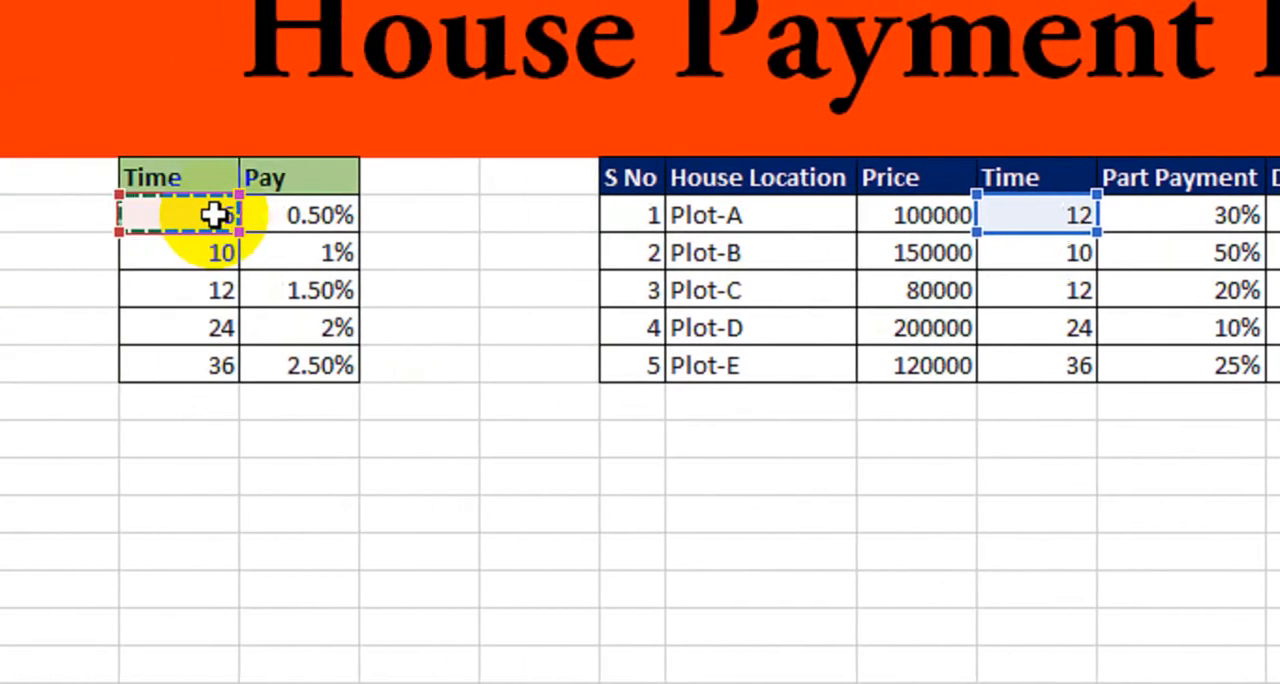
{"action": "scroll", "coordinate": [1191, 286], "scroll_direction": "right", "scroll_amount": 6}
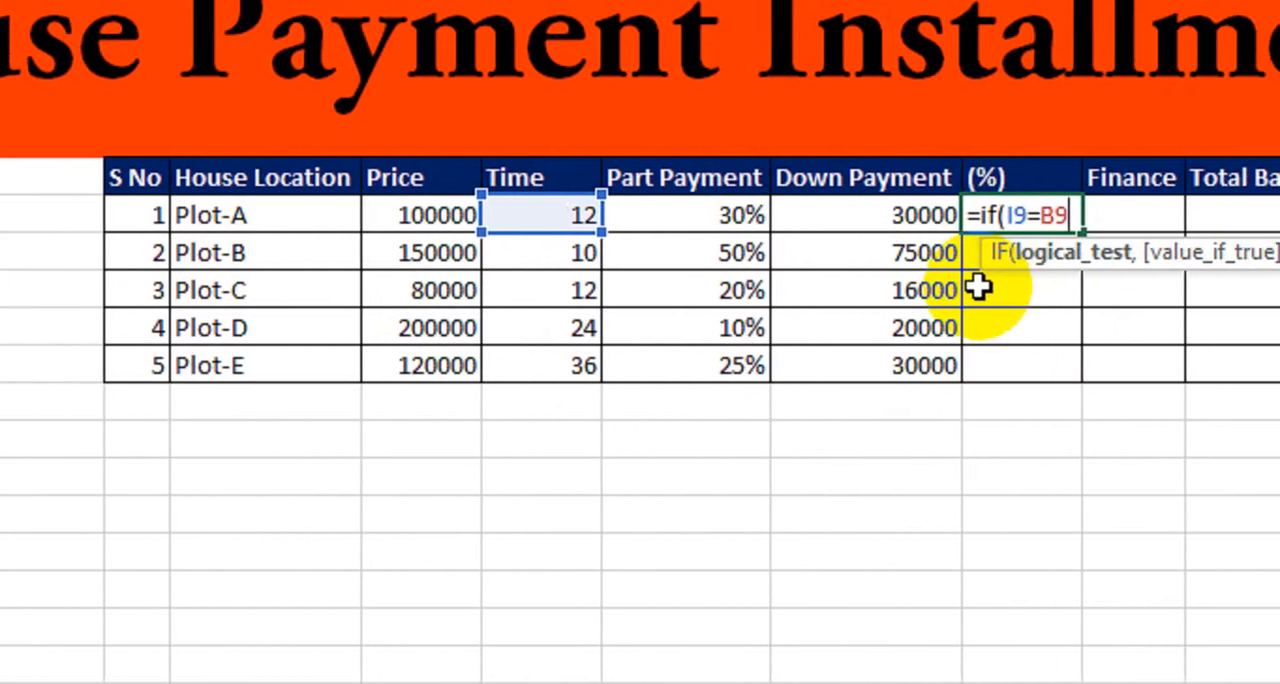
{"action": "key", "text": "F4"}
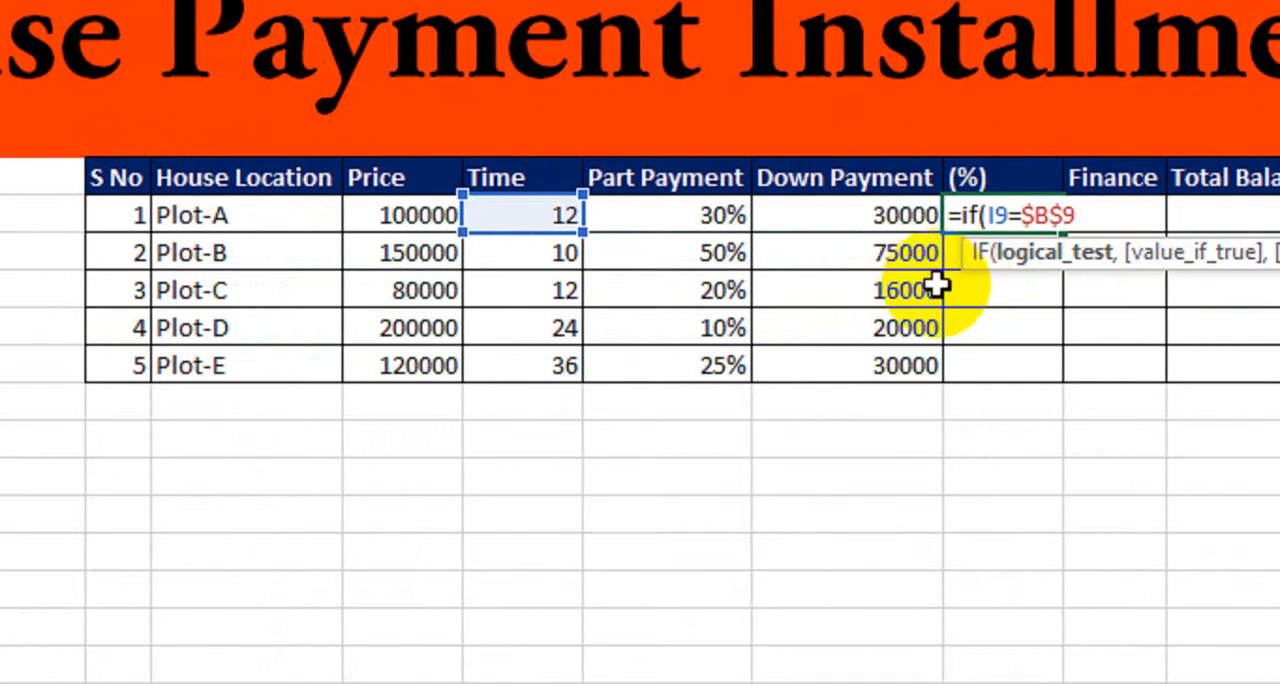
{"action": "type", "text": ","}
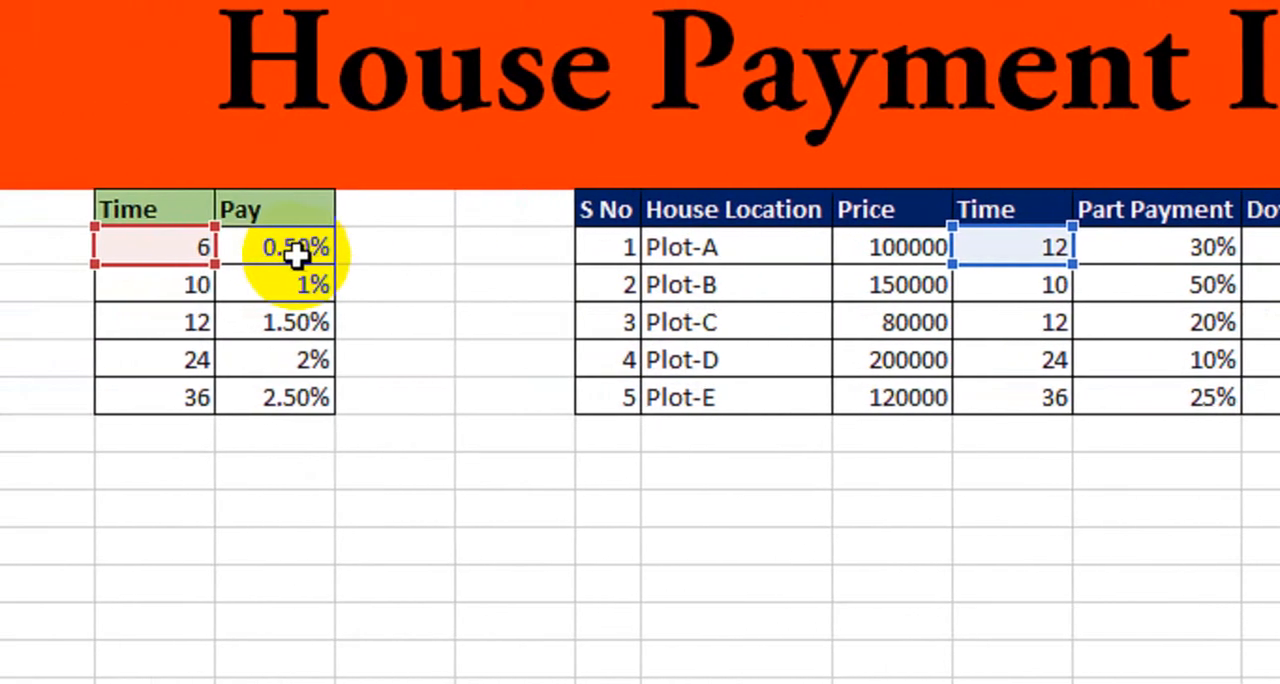
{"action": "left_click", "coordinate": [298, 250]}
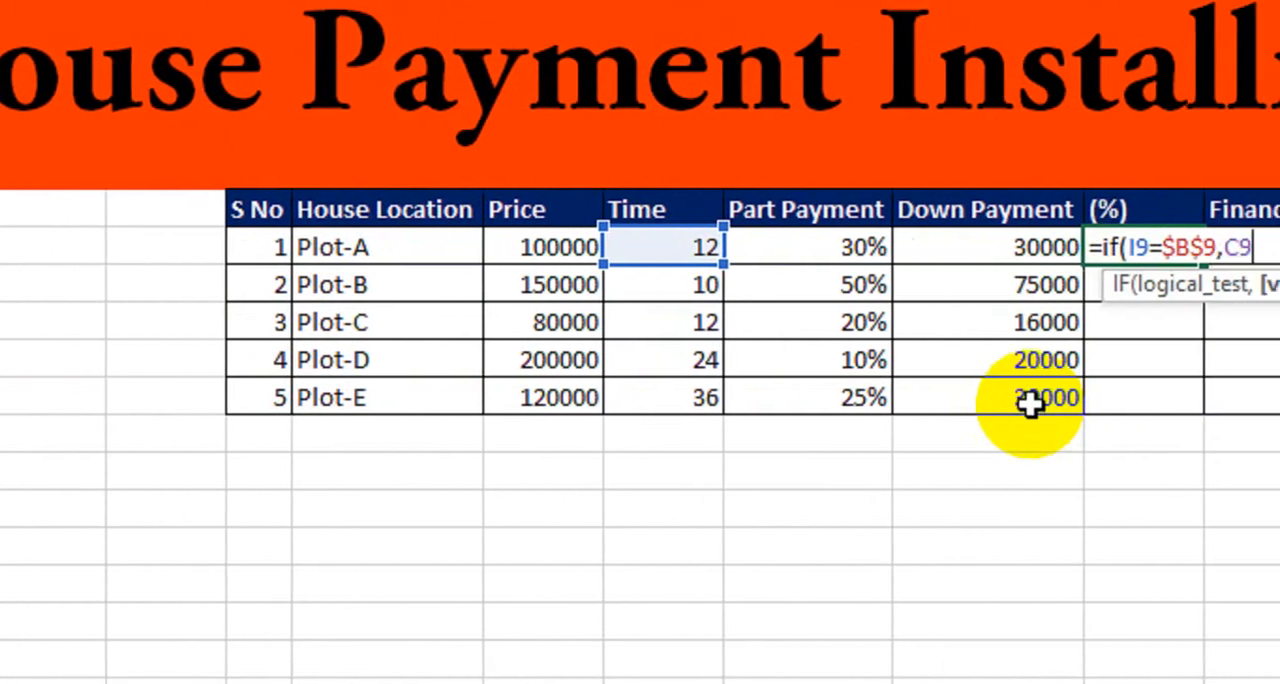
{"action": "key", "text": "F4"}
{"action": "type", "text": ","}
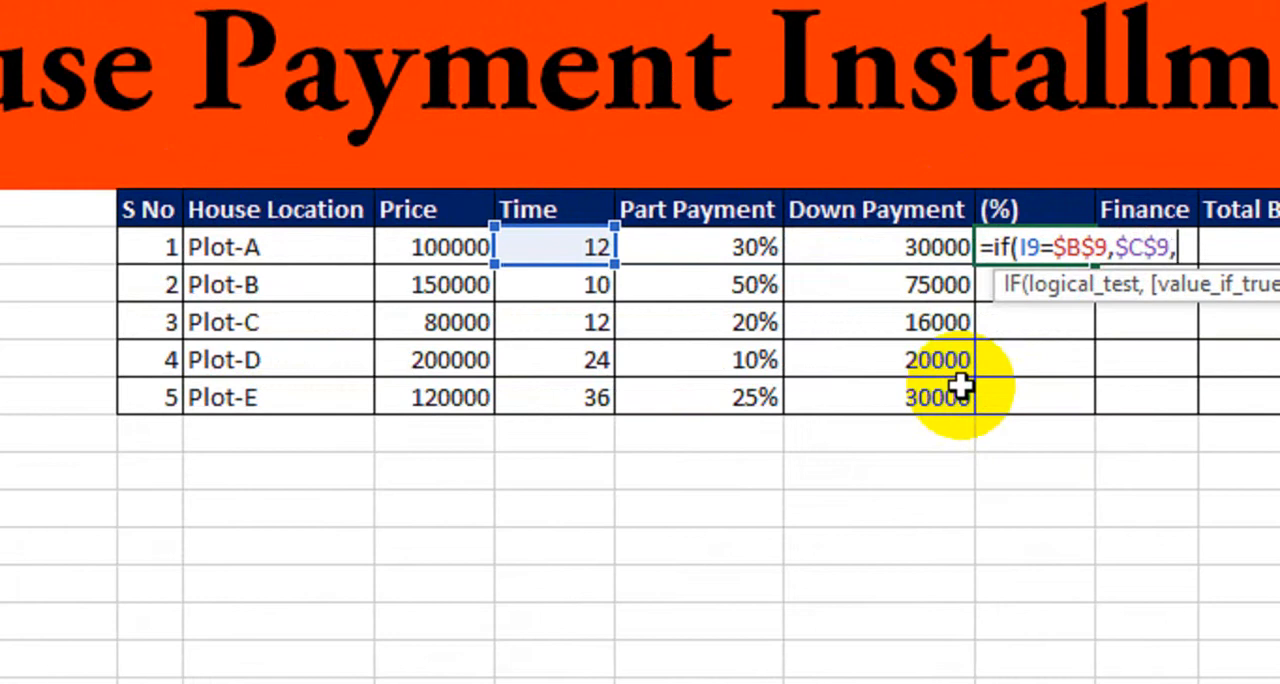
{"action": "type", "text": "if("}
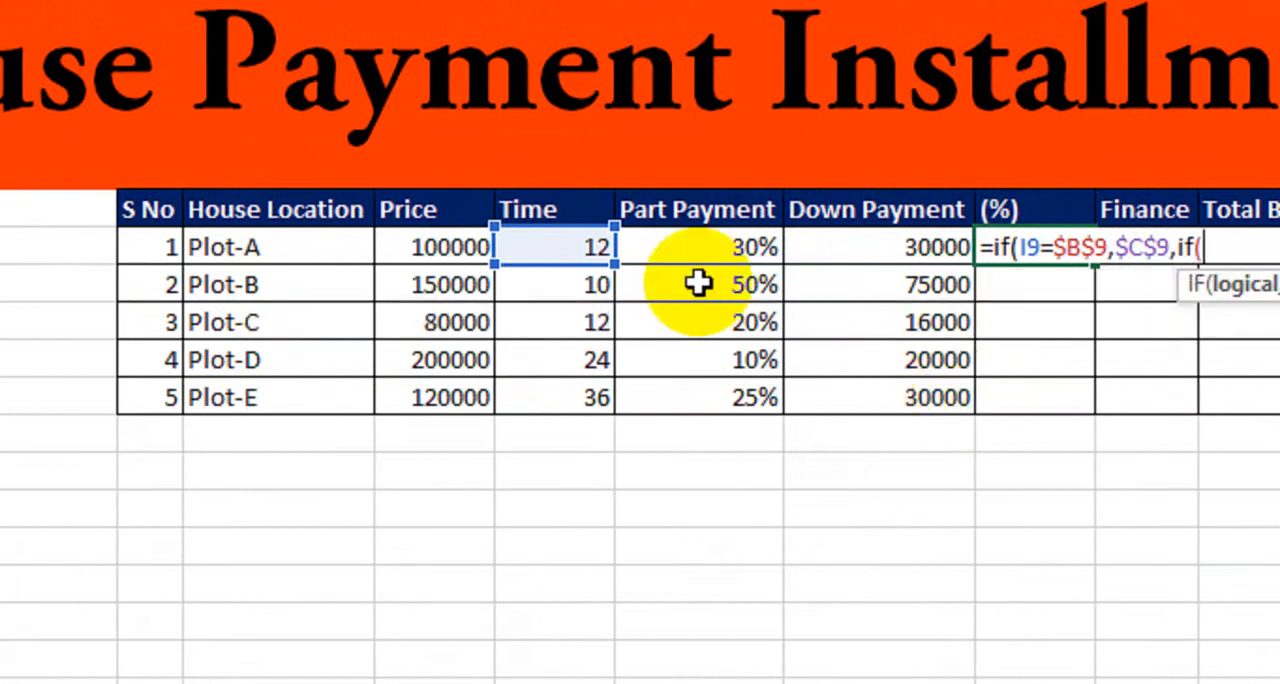
Nest a second IF in the formula that returns $C$10 when I9 equals $B$10.
{"action": "left_click", "coordinate": [560, 247]}
{"action": "type", "text": "="}
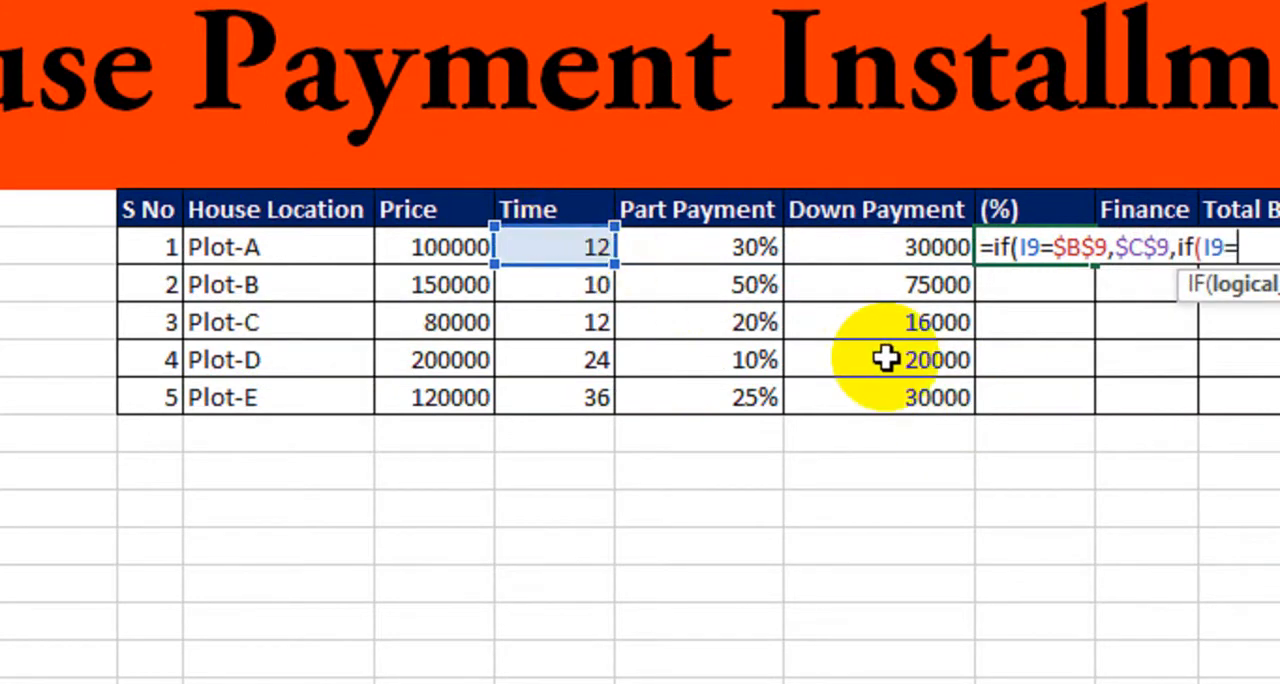
{"action": "left_click", "coordinate": [235, 285]}
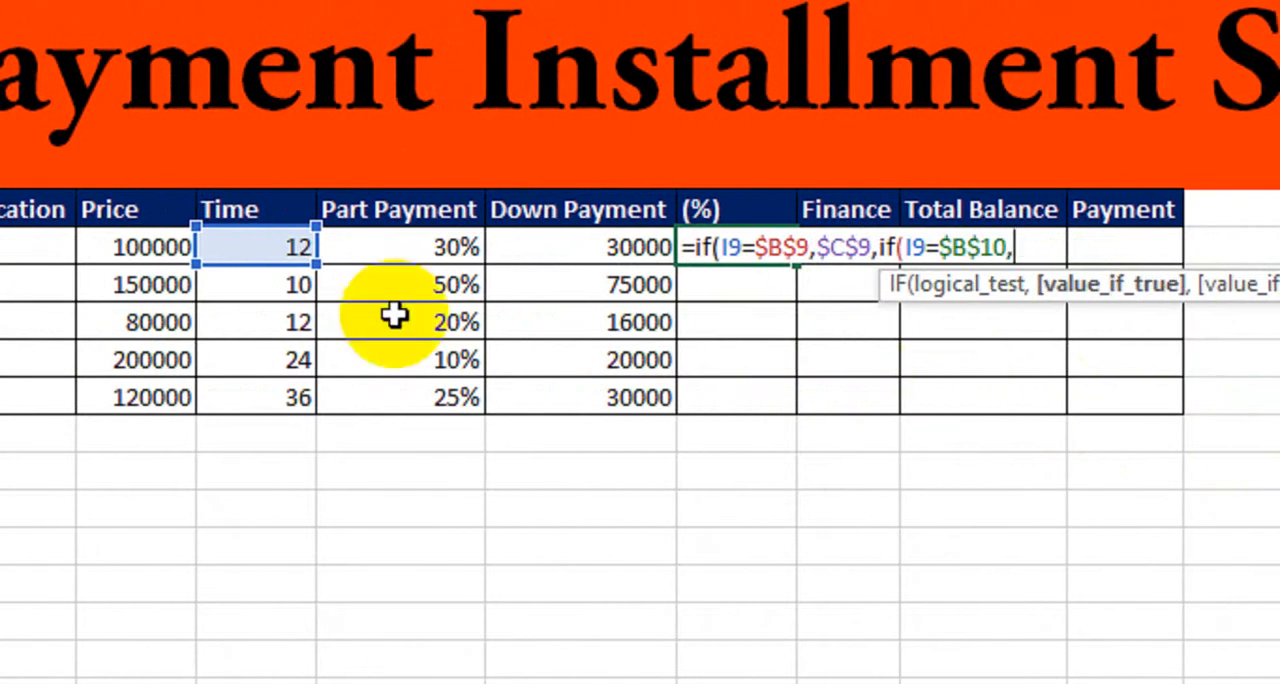
{"action": "left_click", "coordinate": [189, 286]}
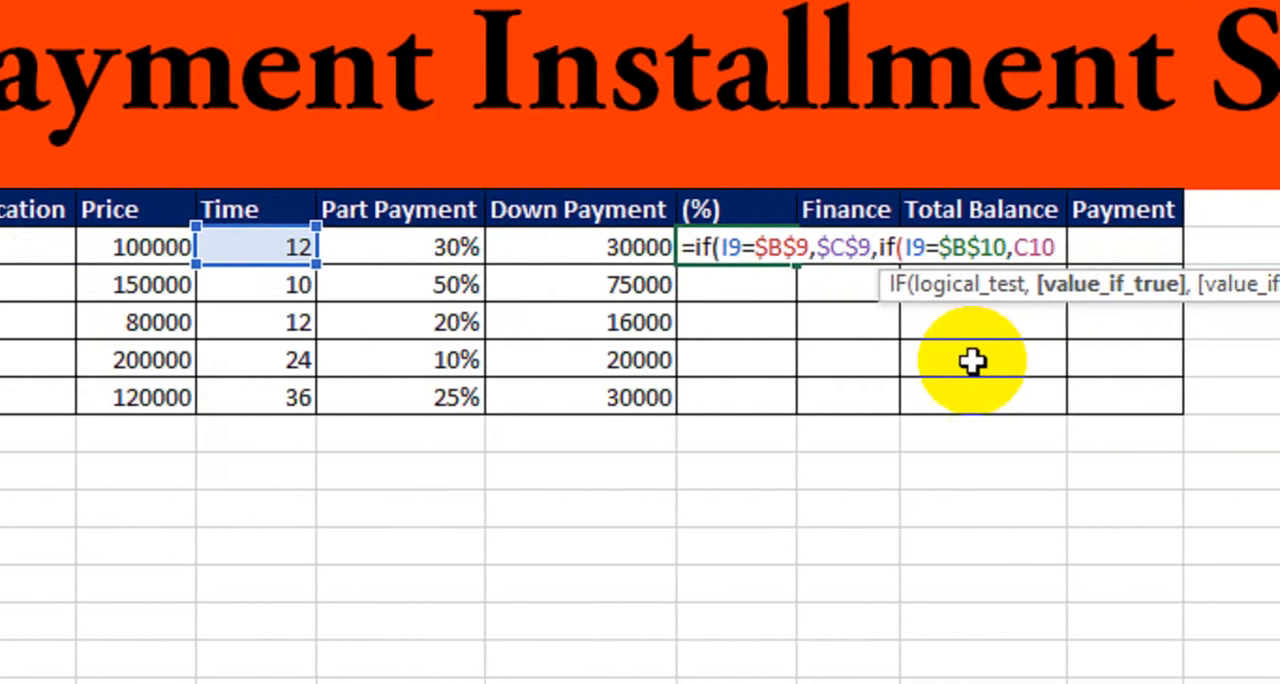
{"action": "key", "text": "F4"}
Nest a third IF in the formula that returns $C$11 when I9 equals $B$11.
{"action": "type", "text": ",if("}
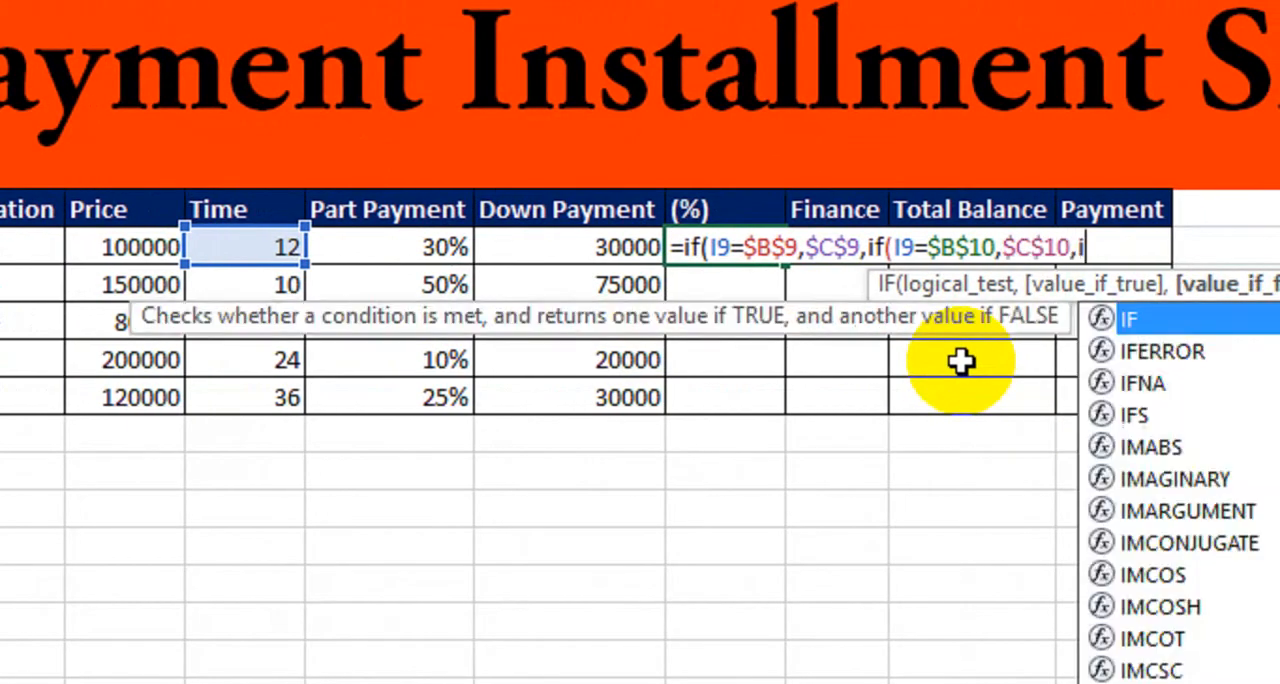
{"action": "left_click", "coordinate": [269, 250]}
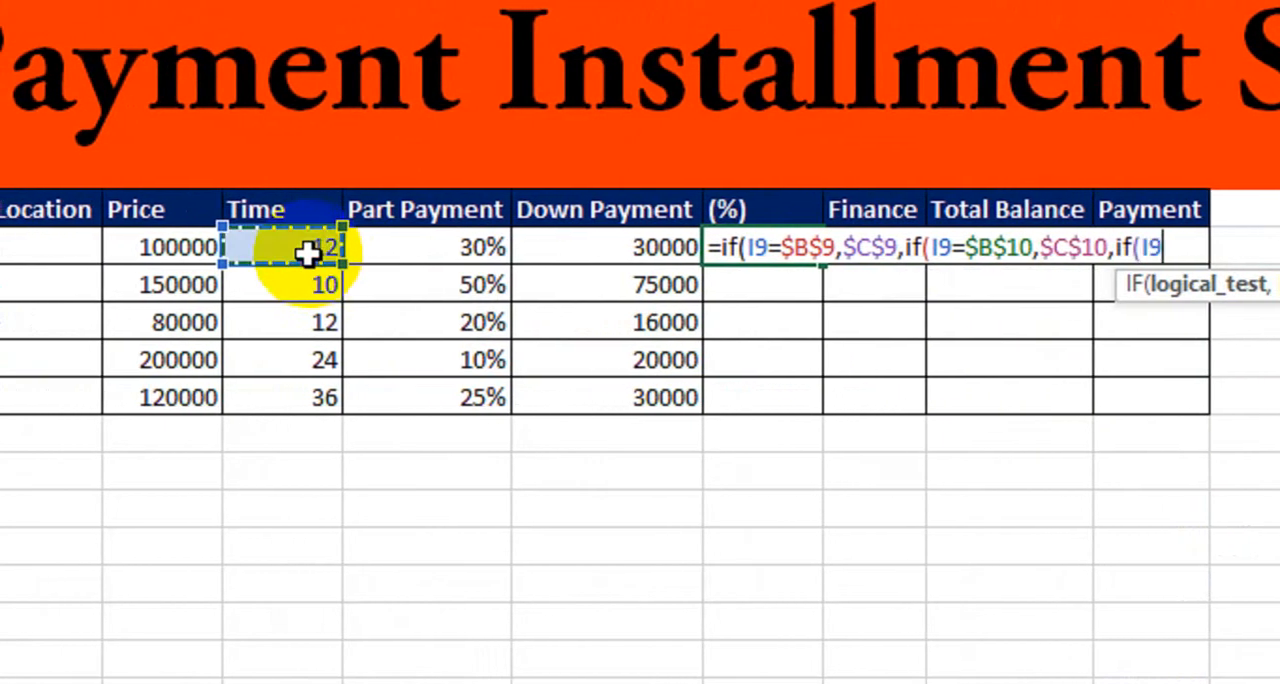
{"action": "type", "text": "="}
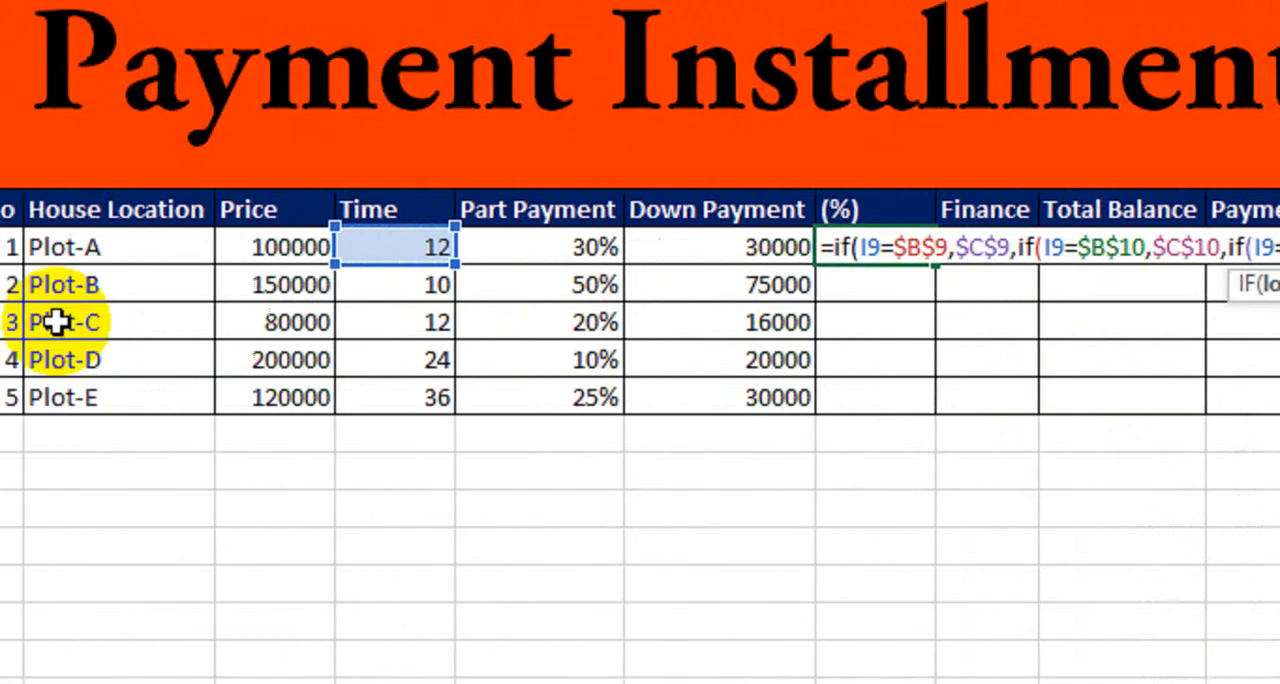
{"action": "left_click", "coordinate": [253, 323]}
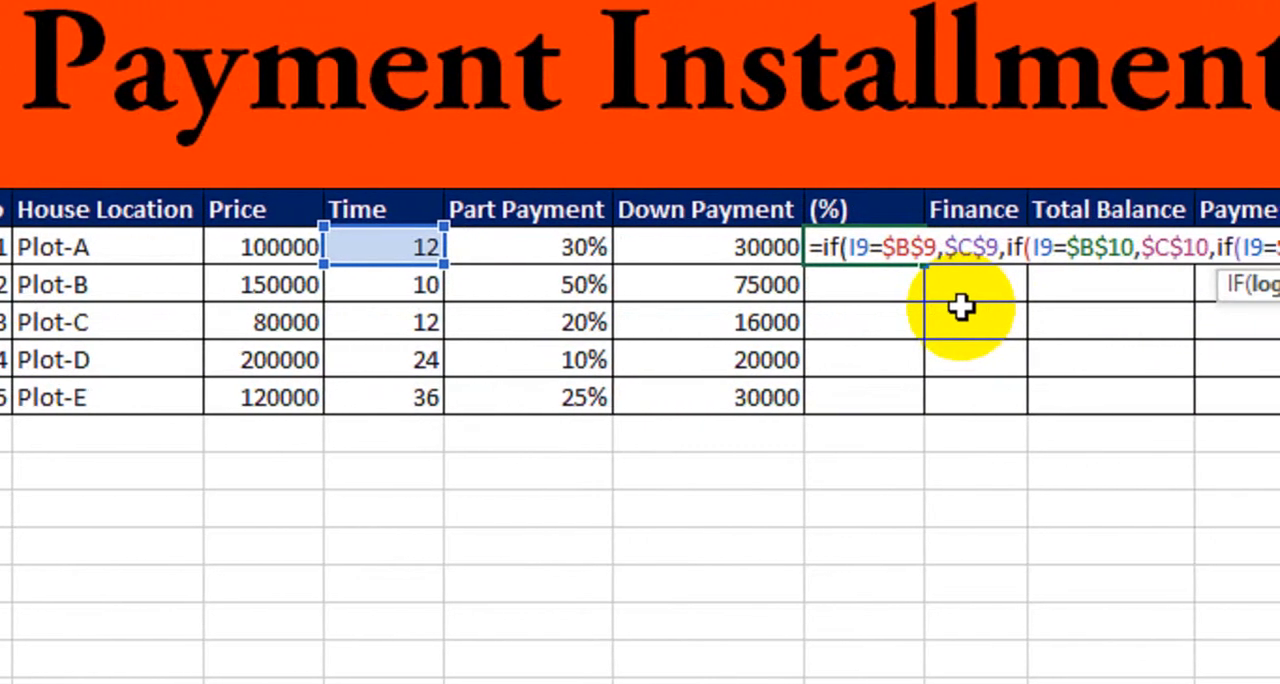
{"action": "type", "text": ","}
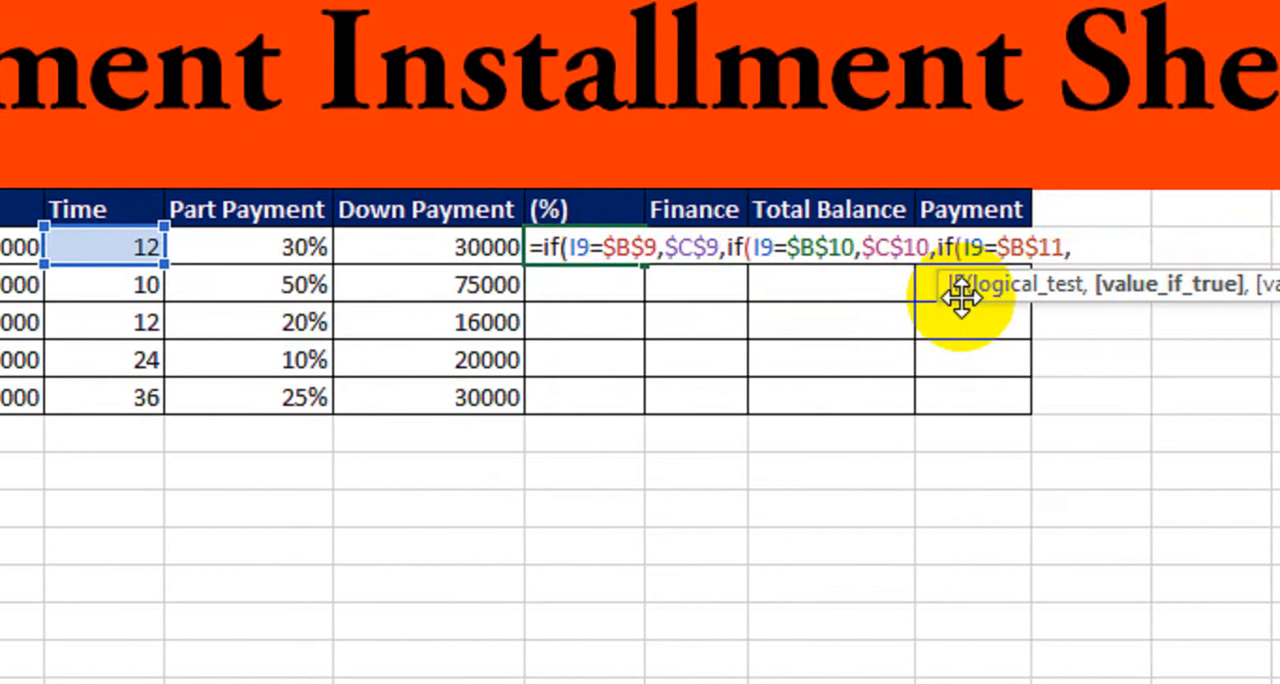
{"action": "left_click", "coordinate": [242, 328]}
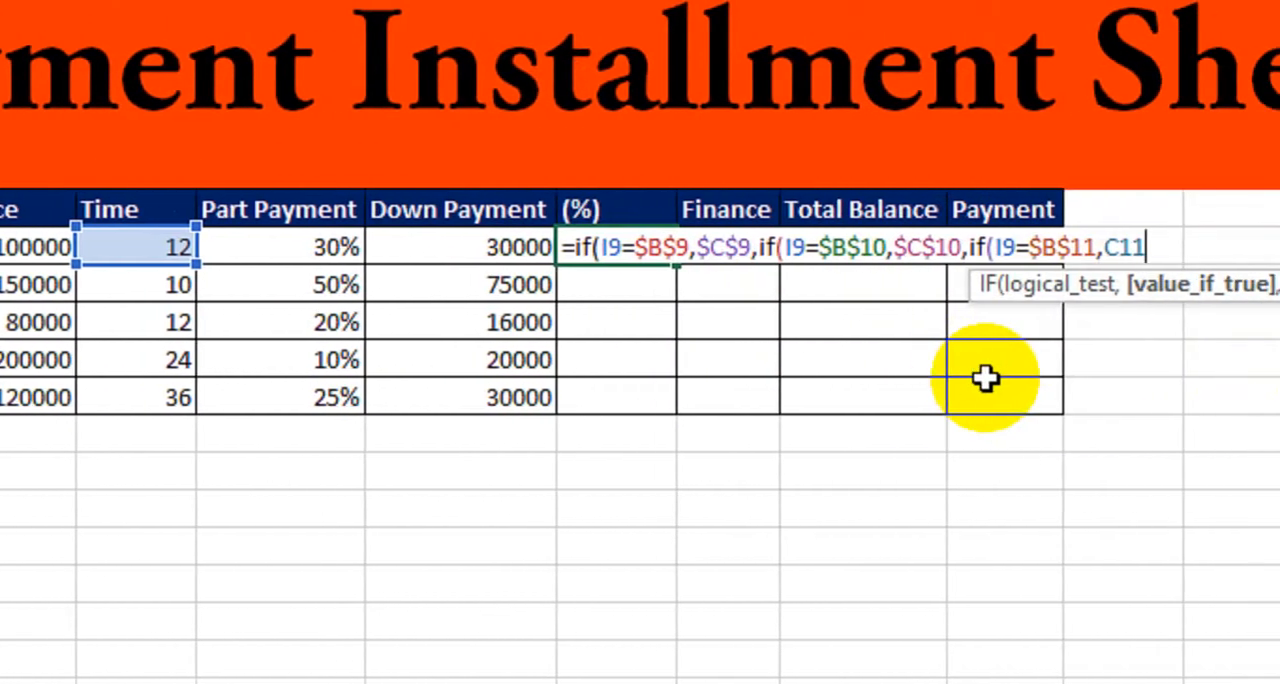
{"action": "key", "text": "F4"}
{"action": "type", "text": ","}
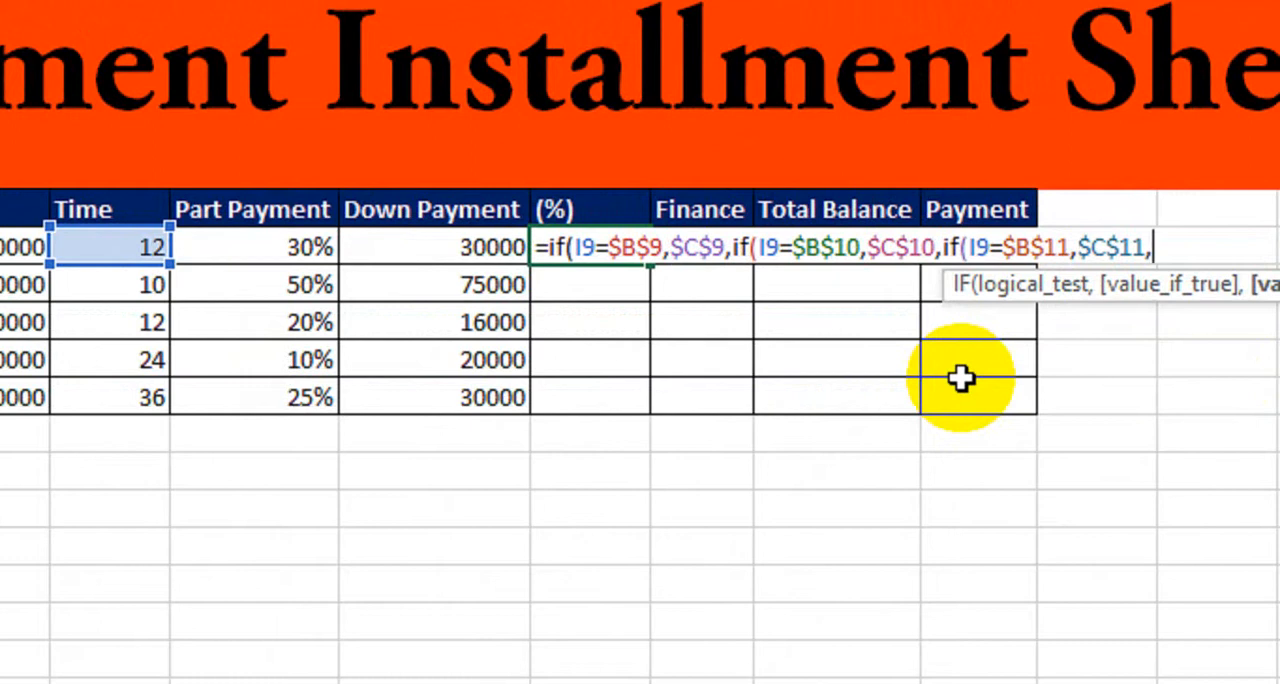
{"action": "type", "text": "if("}
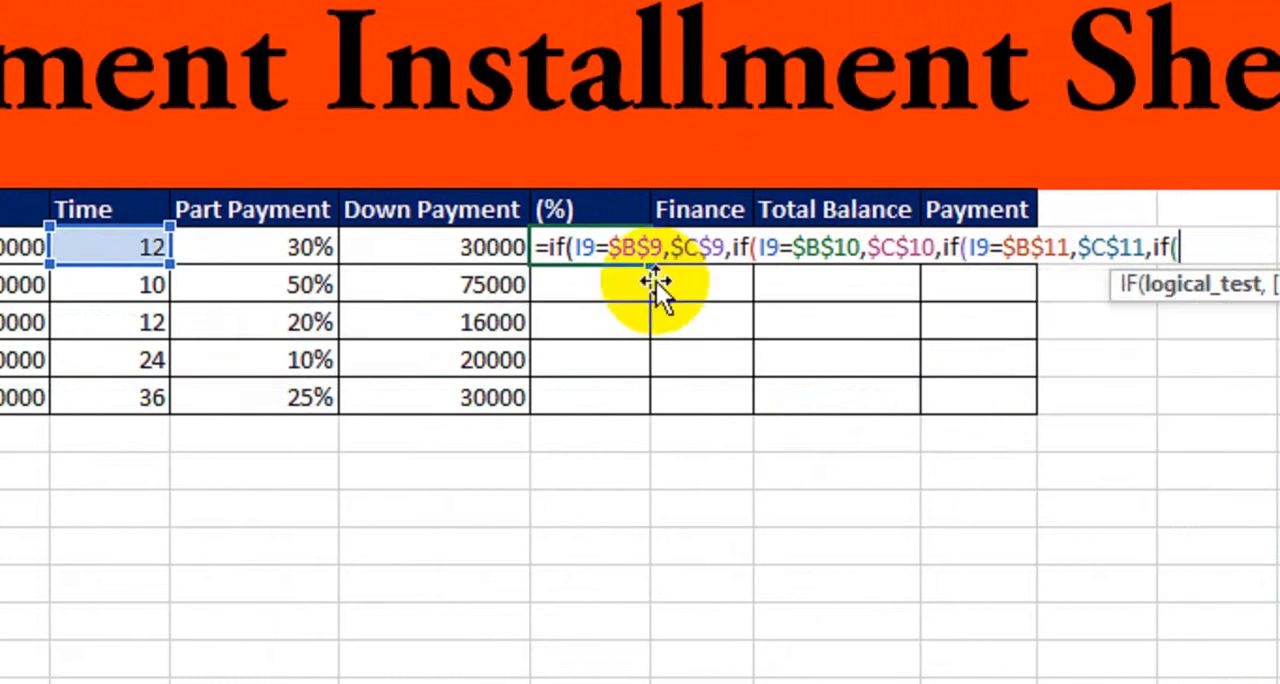
Nest a fourth IF in the formula that returns $C$12 when I9 equals $B$12.
{"action": "left_click", "coordinate": [110, 246]}
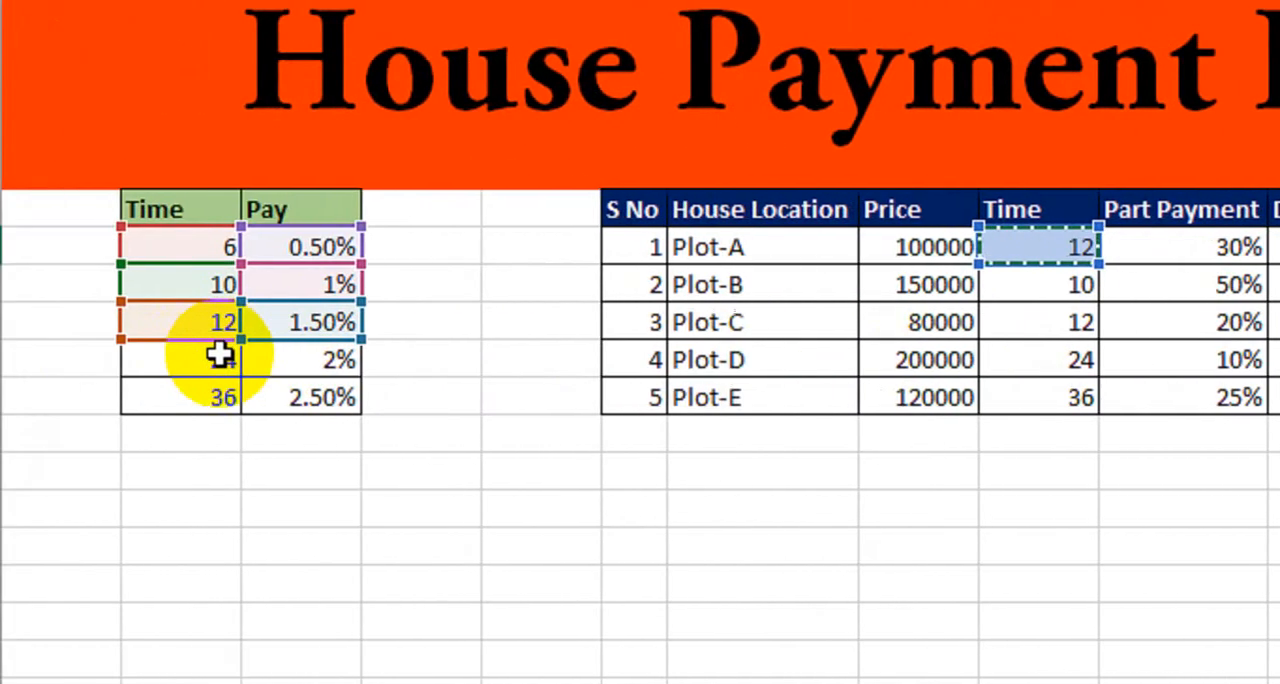
{"action": "left_click", "coordinate": [266, 358]}
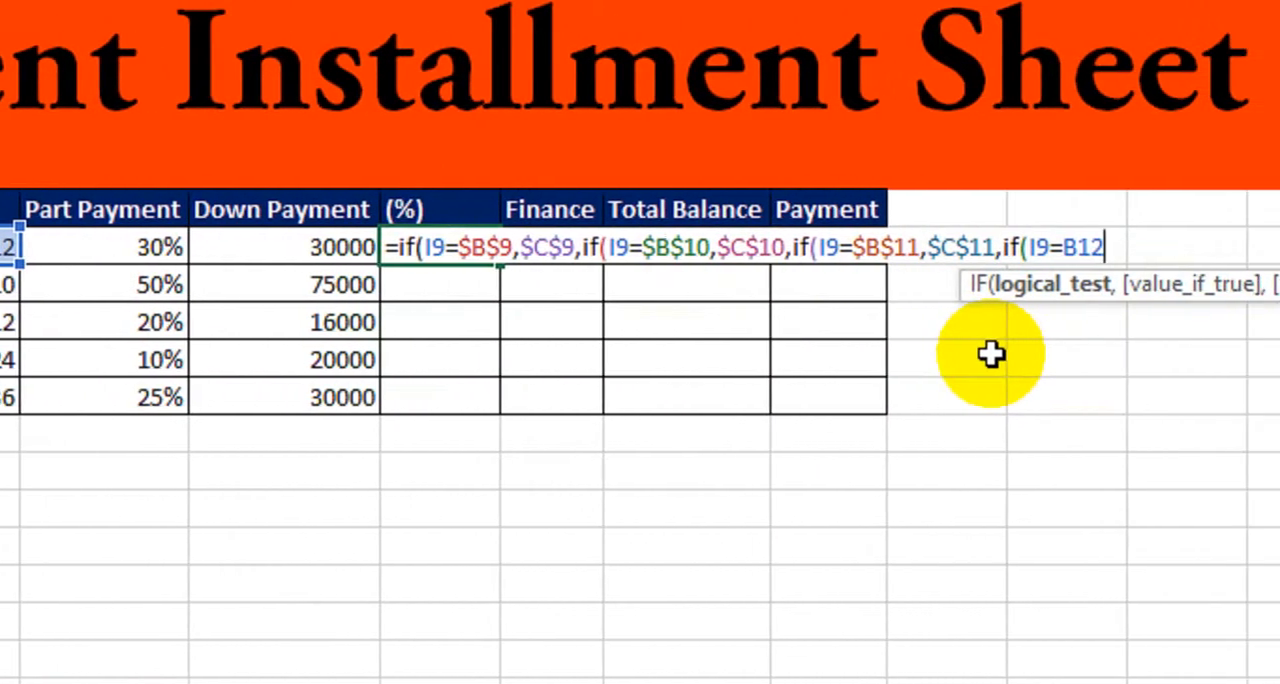
{"action": "key", "text": "F4"}
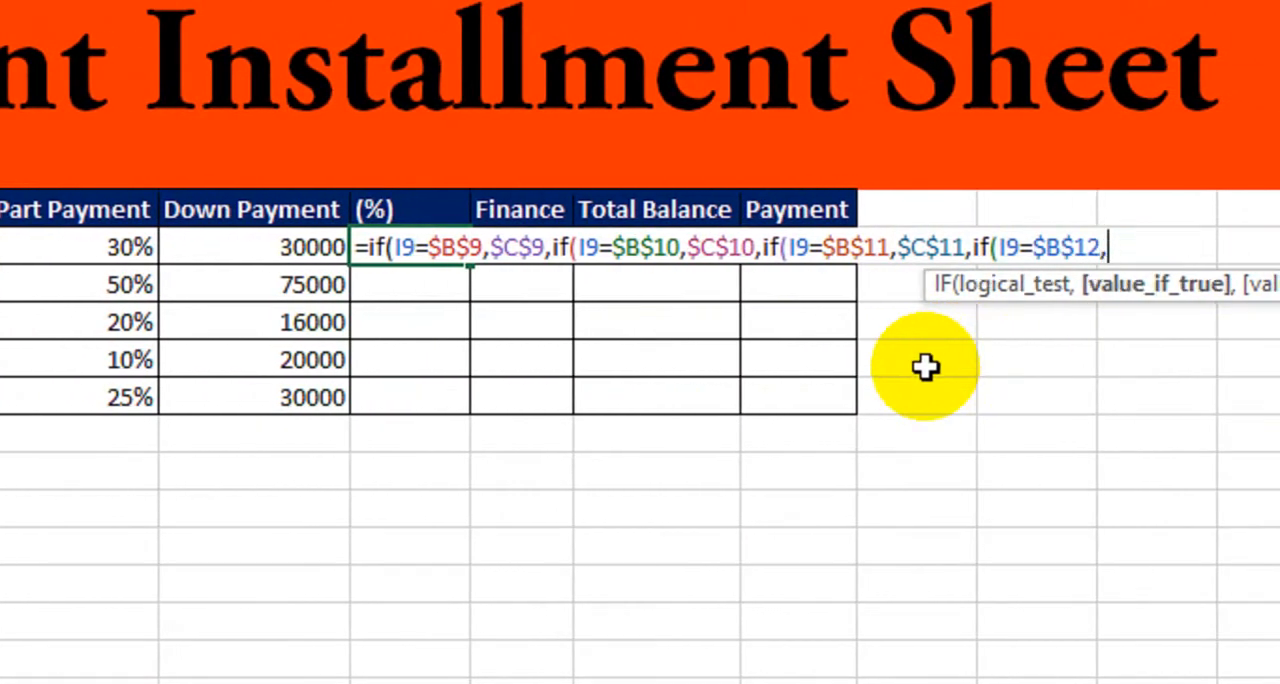
{"action": "left_click", "coordinate": [263, 362]}
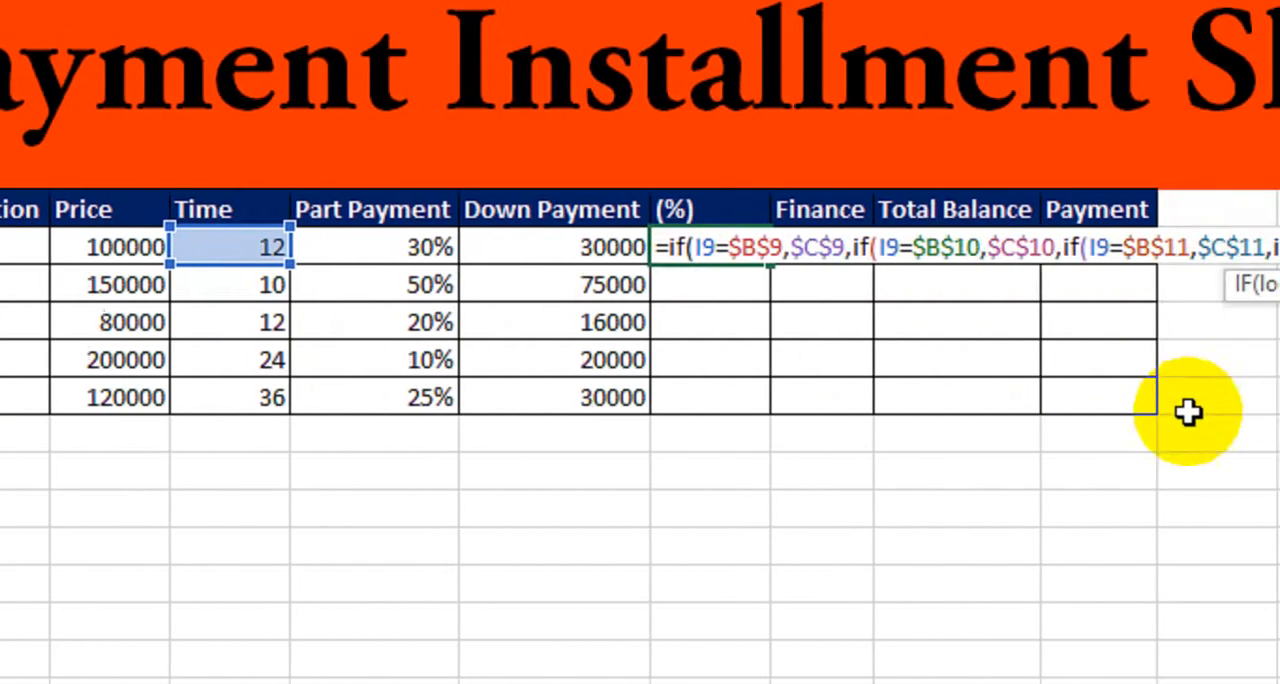
{"action": "key", "text": "F4"}
{"action": "type", "text": ","}
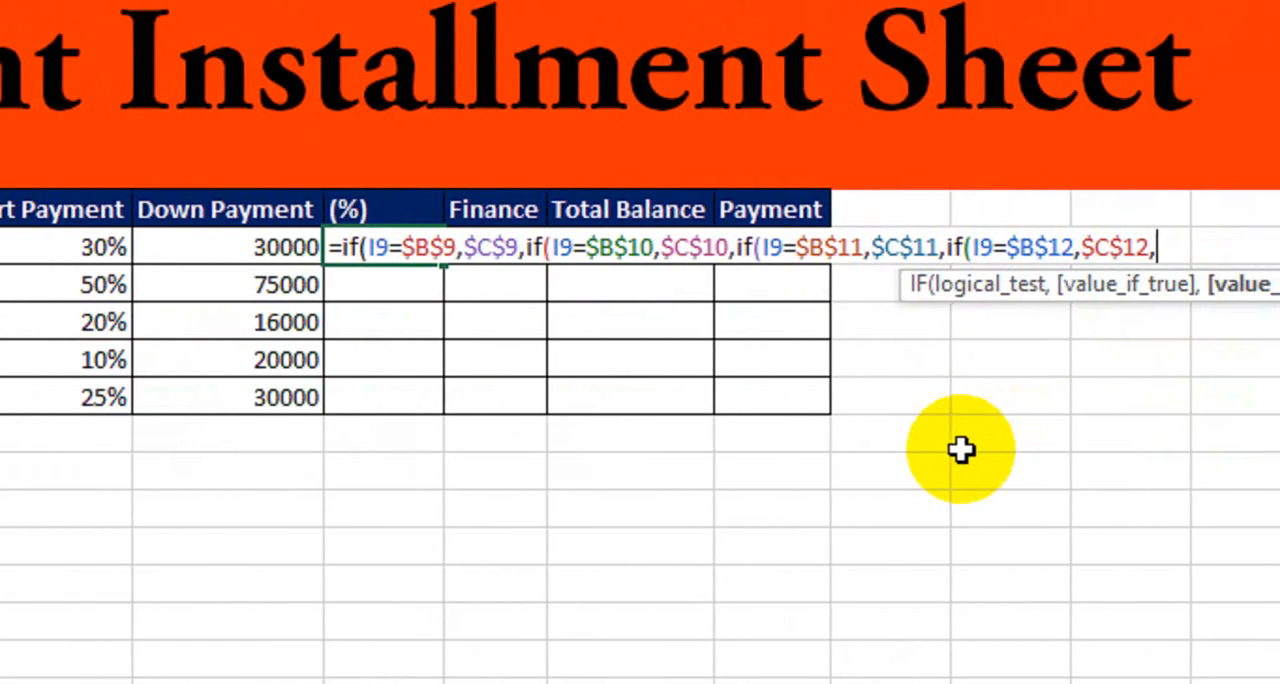
{"action": "type", "text": "if("}
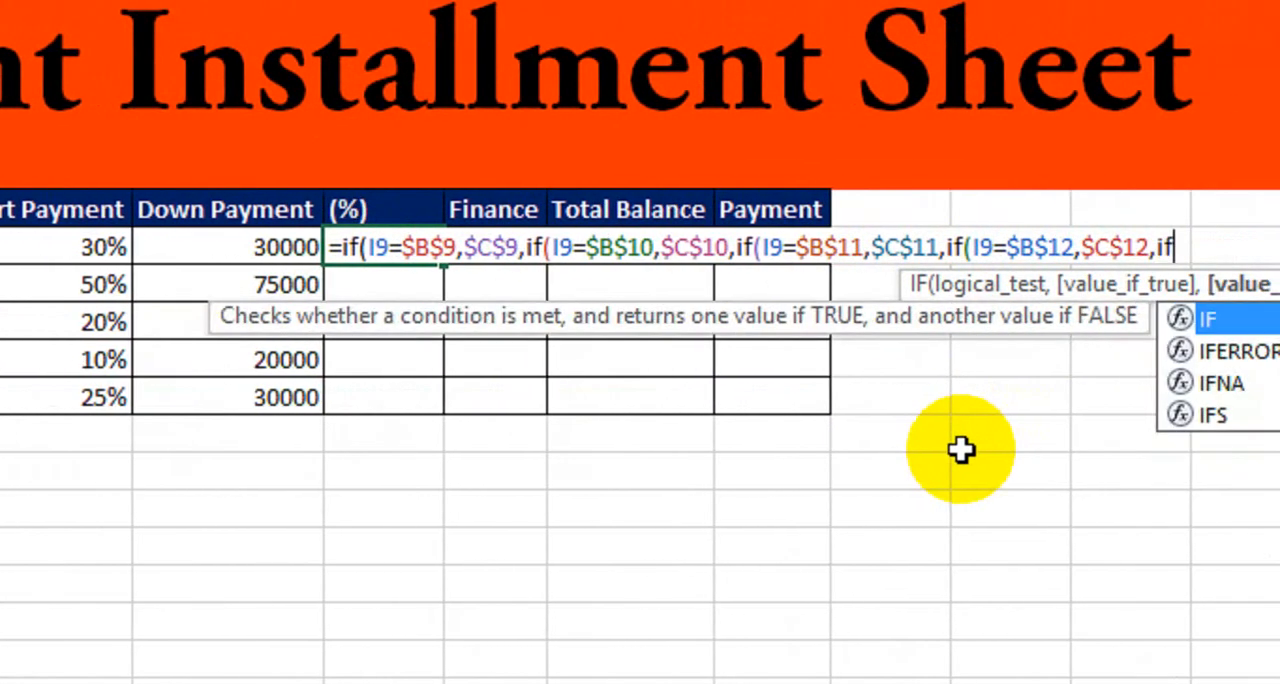
Nest a fifth IF returning $C$13 when I9 equals $B$13, close all five parentheses and enter the formula.
{"action": "left_click", "coordinate": [149, 246]}
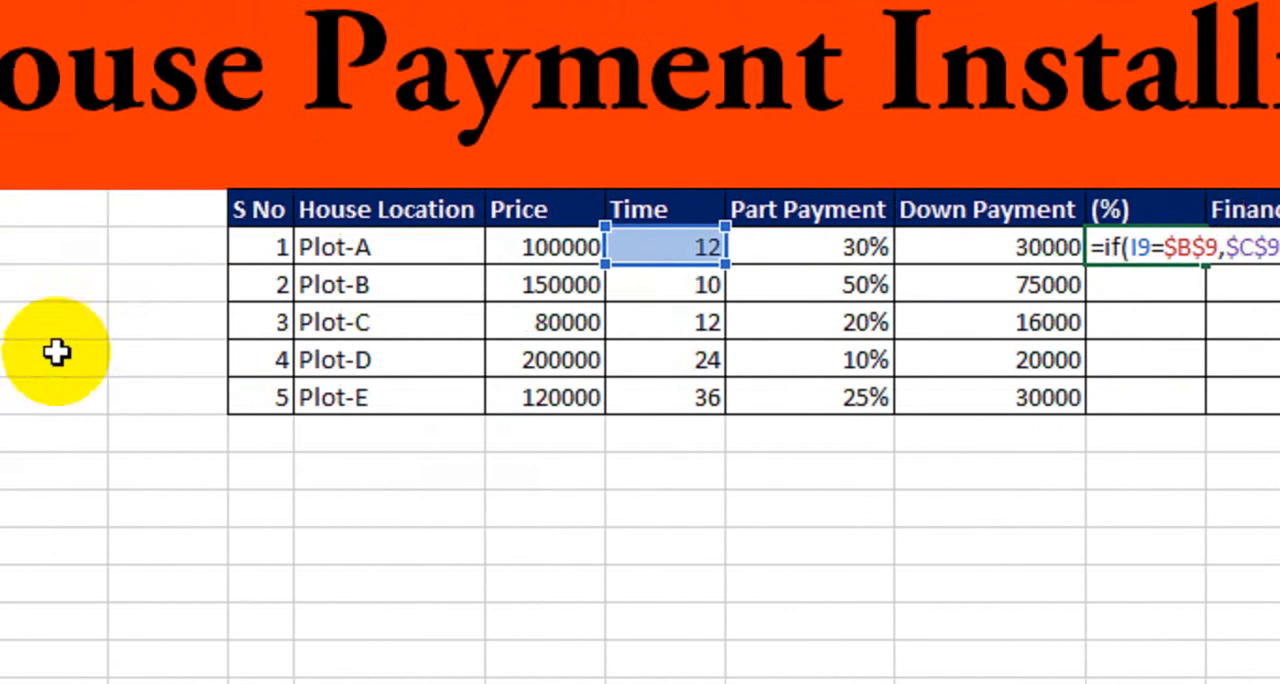
{"action": "left_click", "coordinate": [129, 400]}
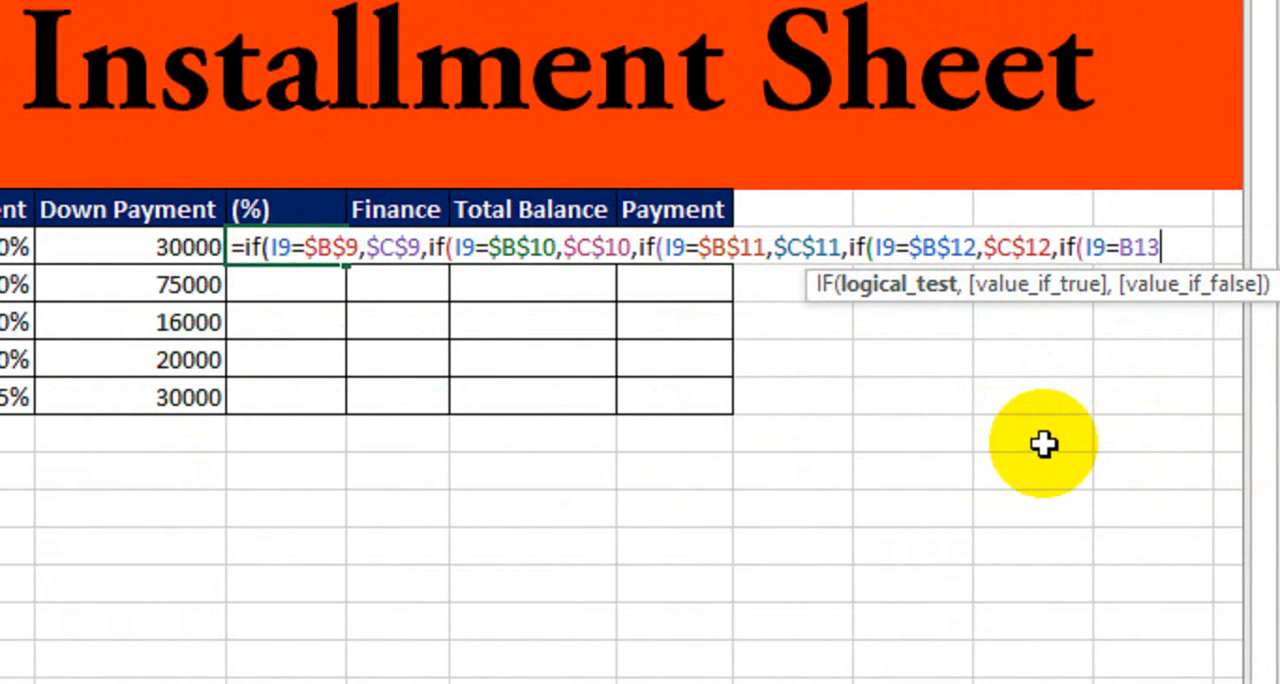
{"action": "key", "text": "F4"}
{"action": "type", "text": ","}
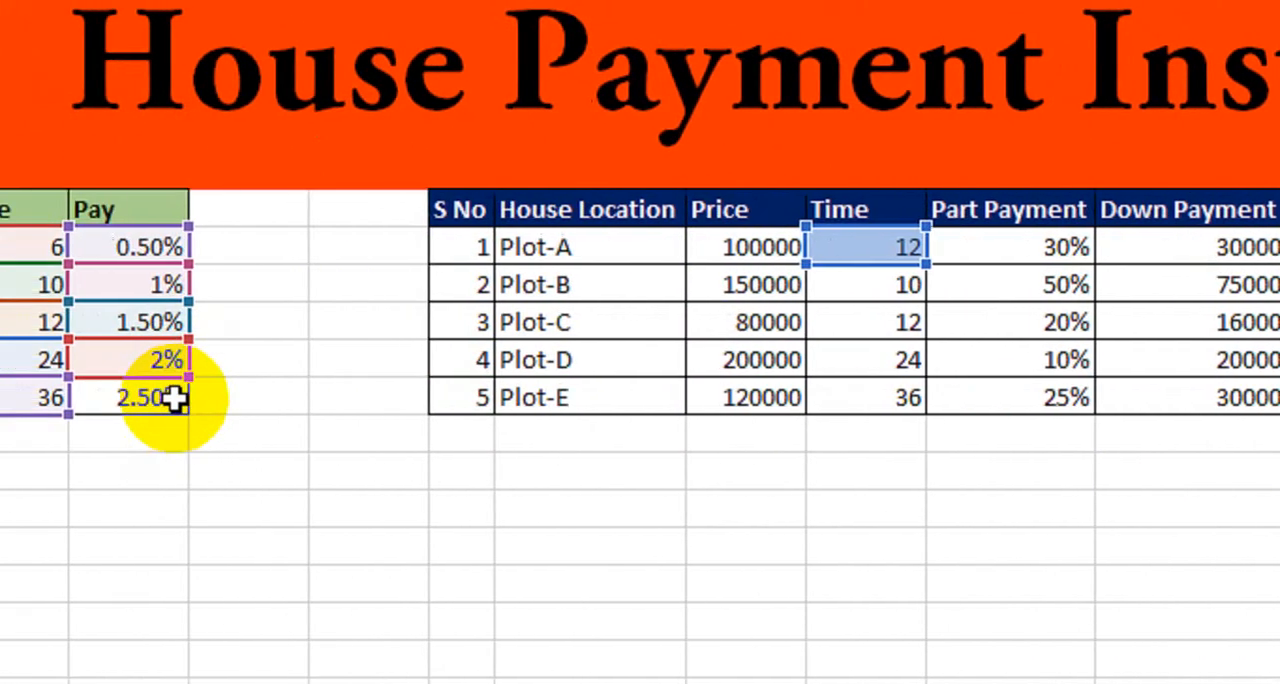
{"action": "left_click", "coordinate": [175, 398]}
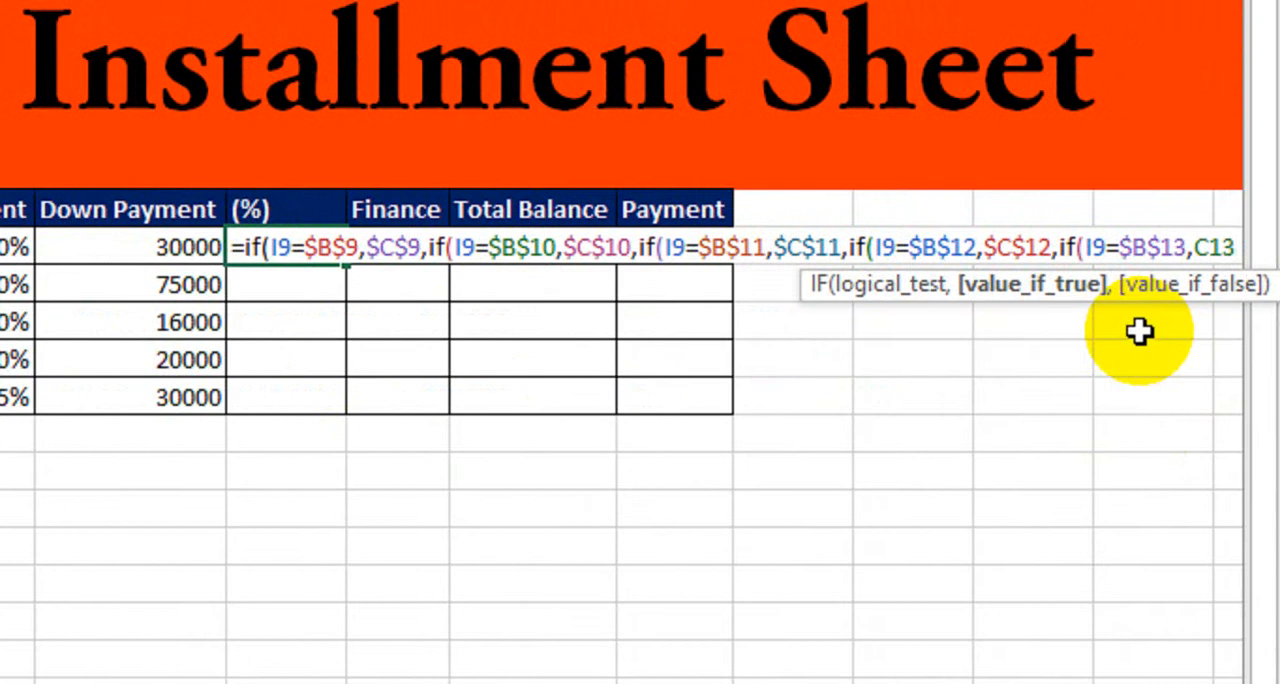
{"action": "key", "text": "F4"}
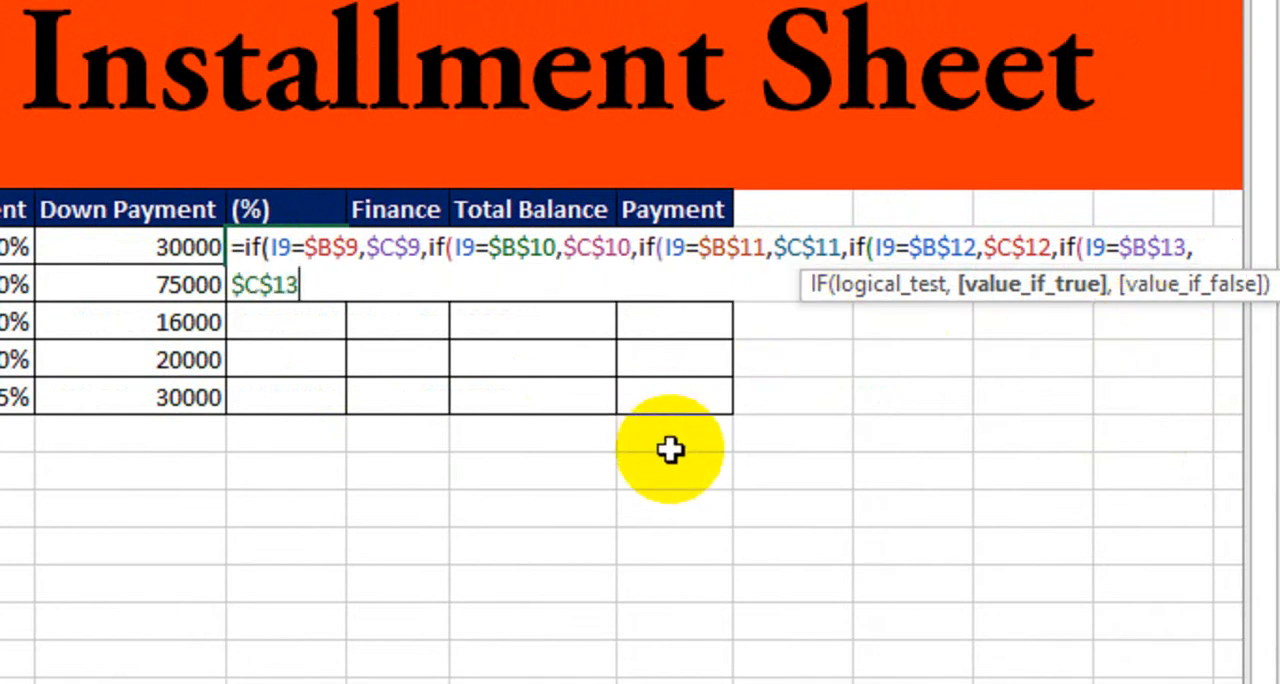
{"action": "type", "text": "))"}
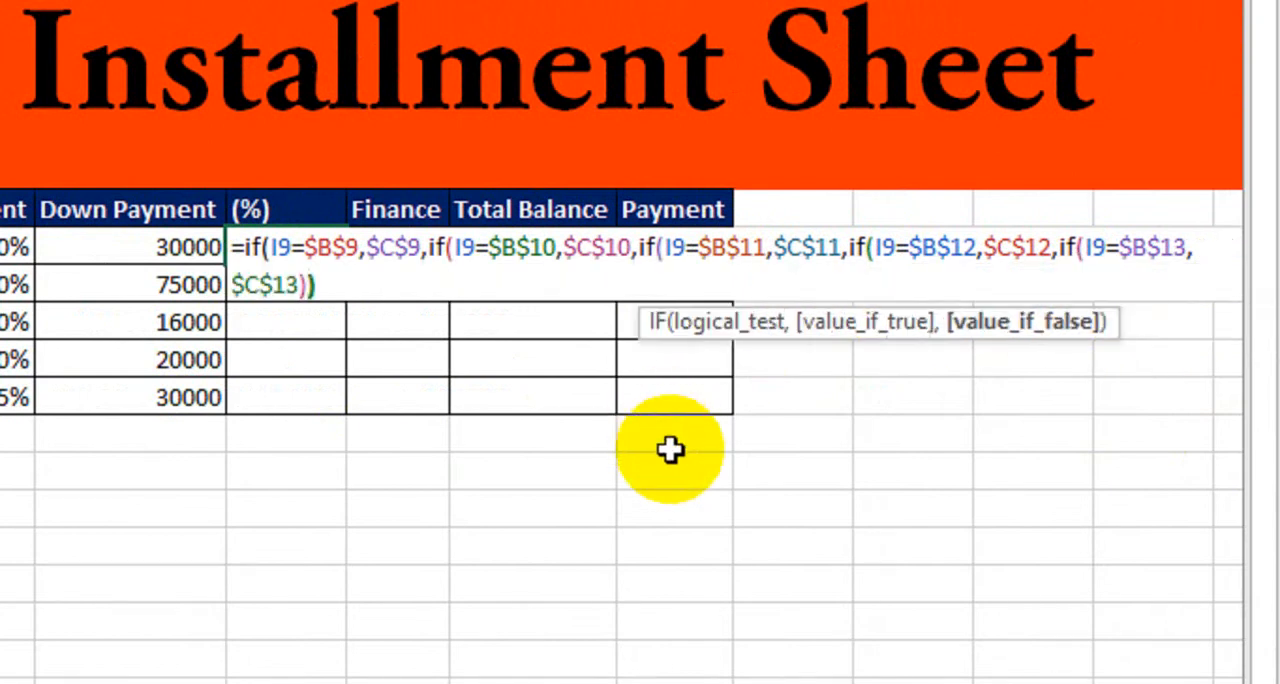
{"action": "type", "text": ")))"}
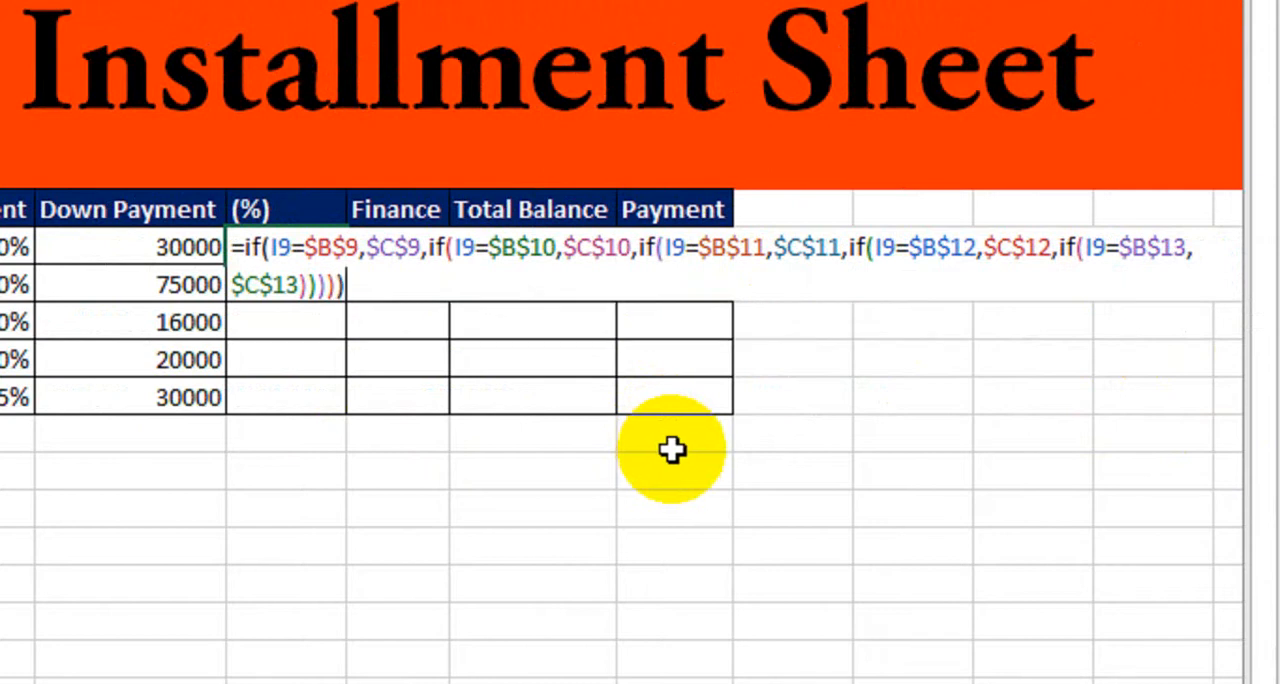
{"action": "key", "text": "Return"}
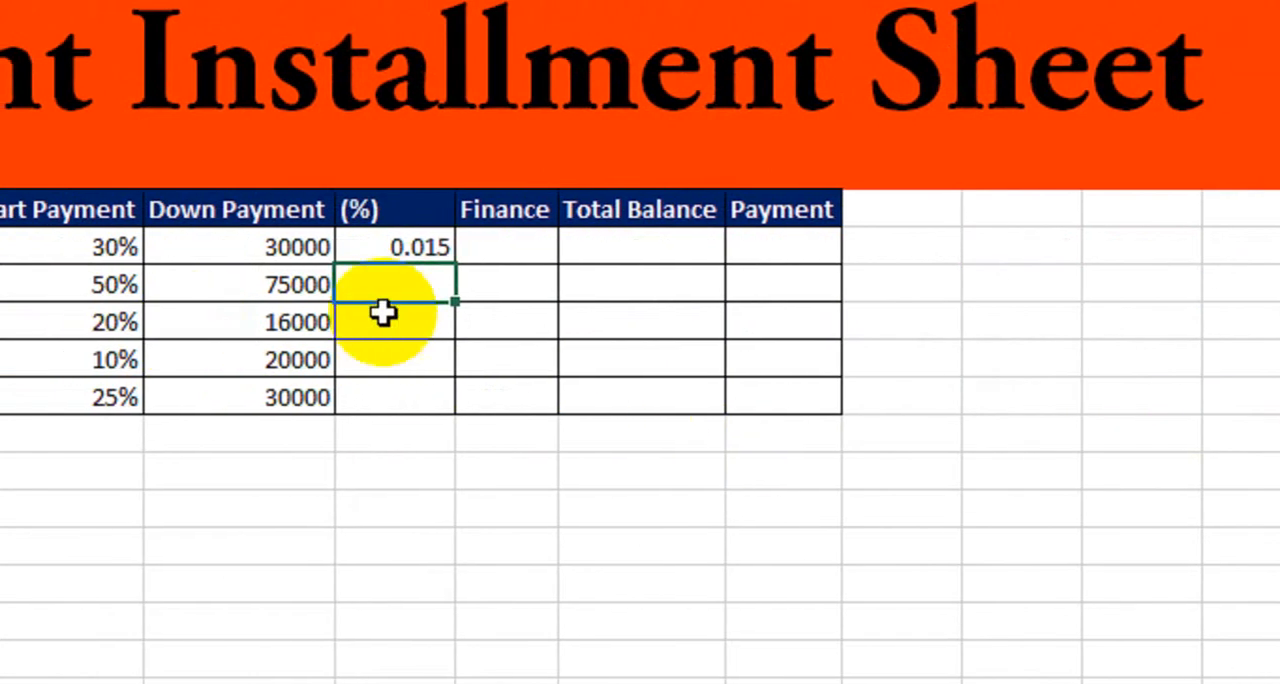
Fill Plot-A's (%) formula down the column through the Plot-E row.
{"action": "left_click", "coordinate": [313, 250]}
{"action": "left_click_drag", "start_coordinate": [455, 265], "coordinate": [442, 409]}
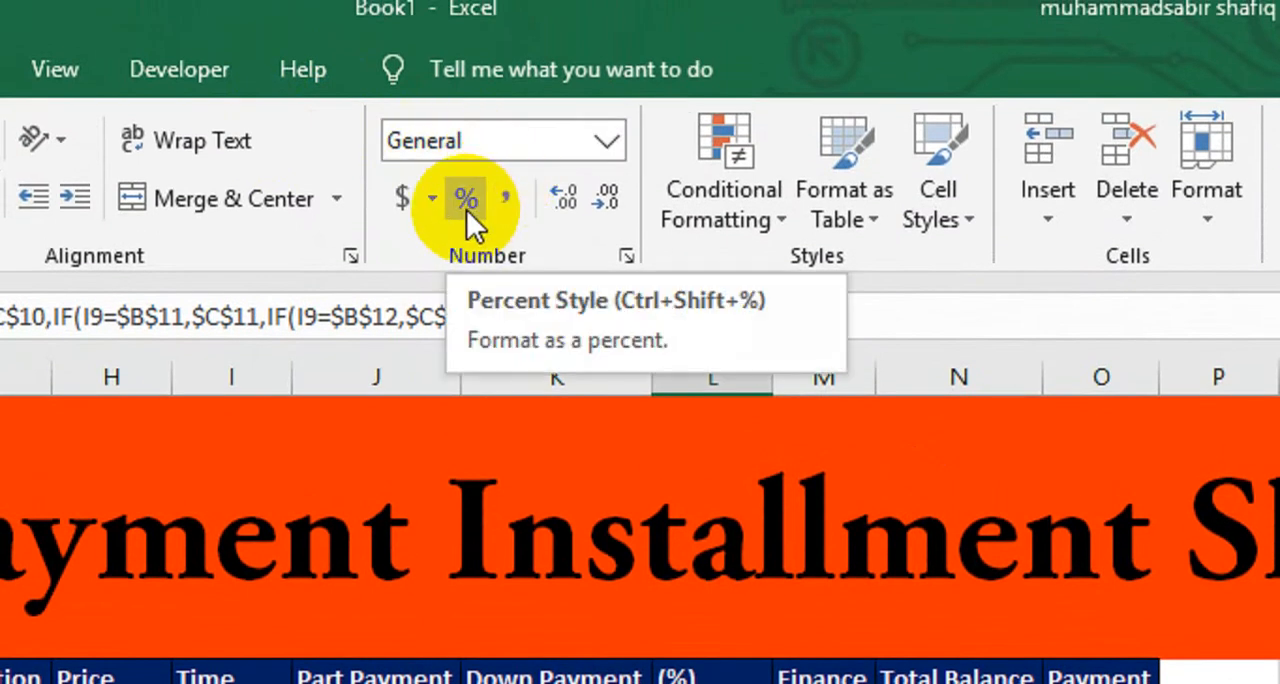
Format the (%) values of Plot-A through Plot-E in percent style.
{"action": "left_click", "coordinate": [466, 209]}
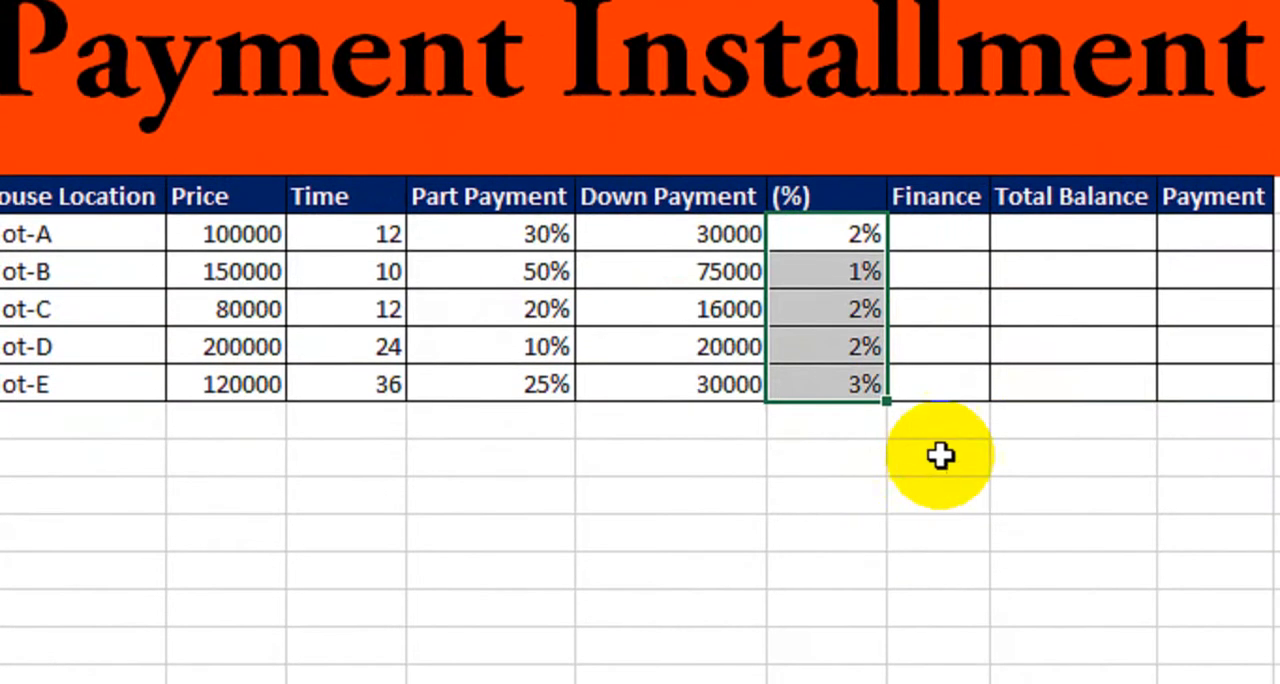
Enter the formula =H9-K9 in Plot-A's Finance cell to subtract the down payment from the price.
{"action": "left_click", "coordinate": [938, 234]}
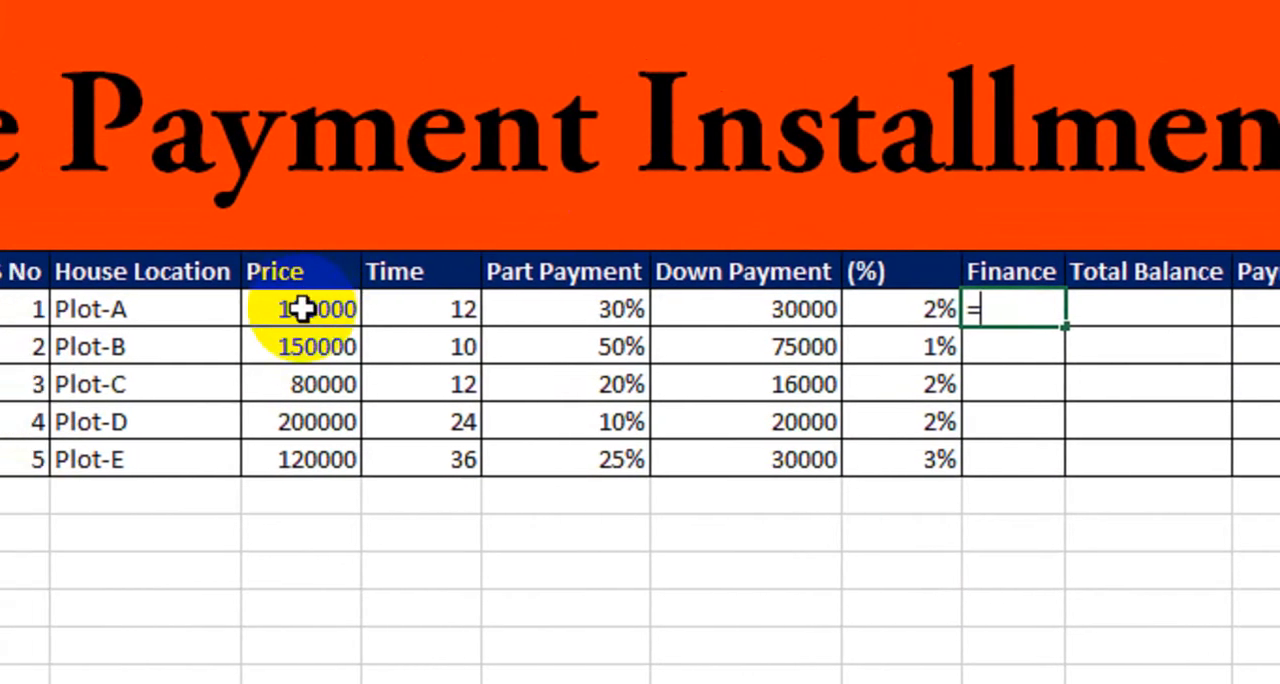
{"action": "left_click", "coordinate": [318, 311]}
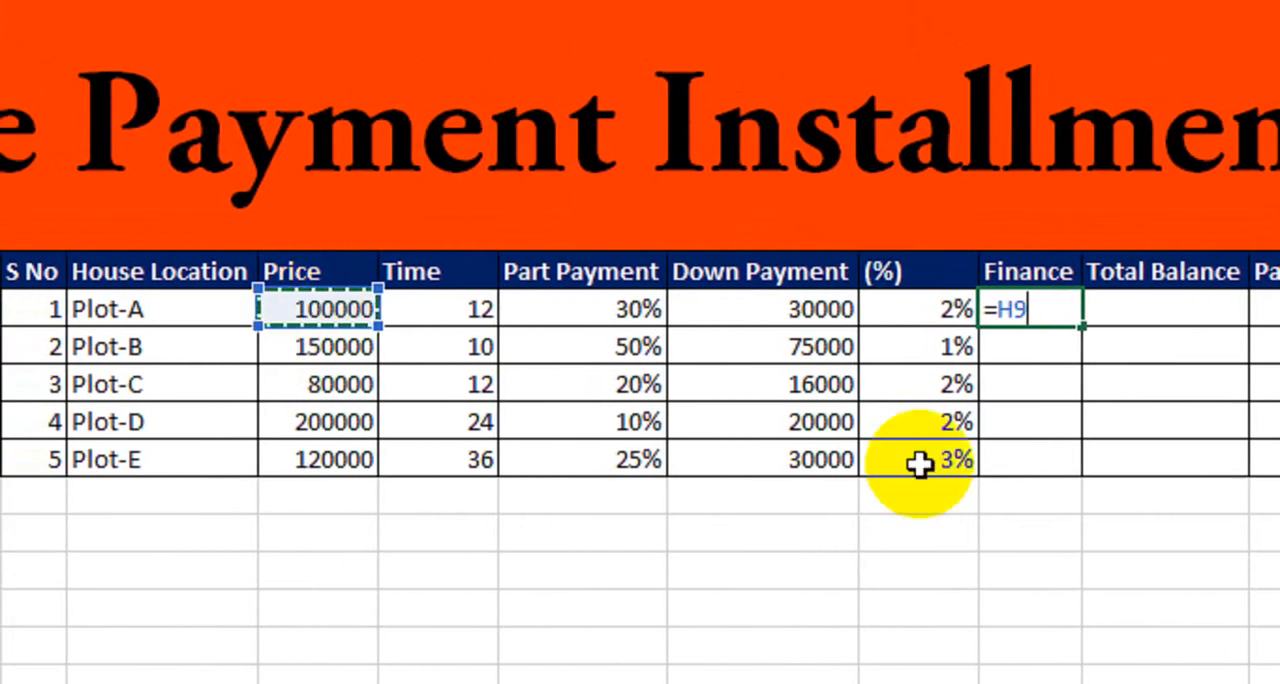
{"action": "type", "text": "-"}
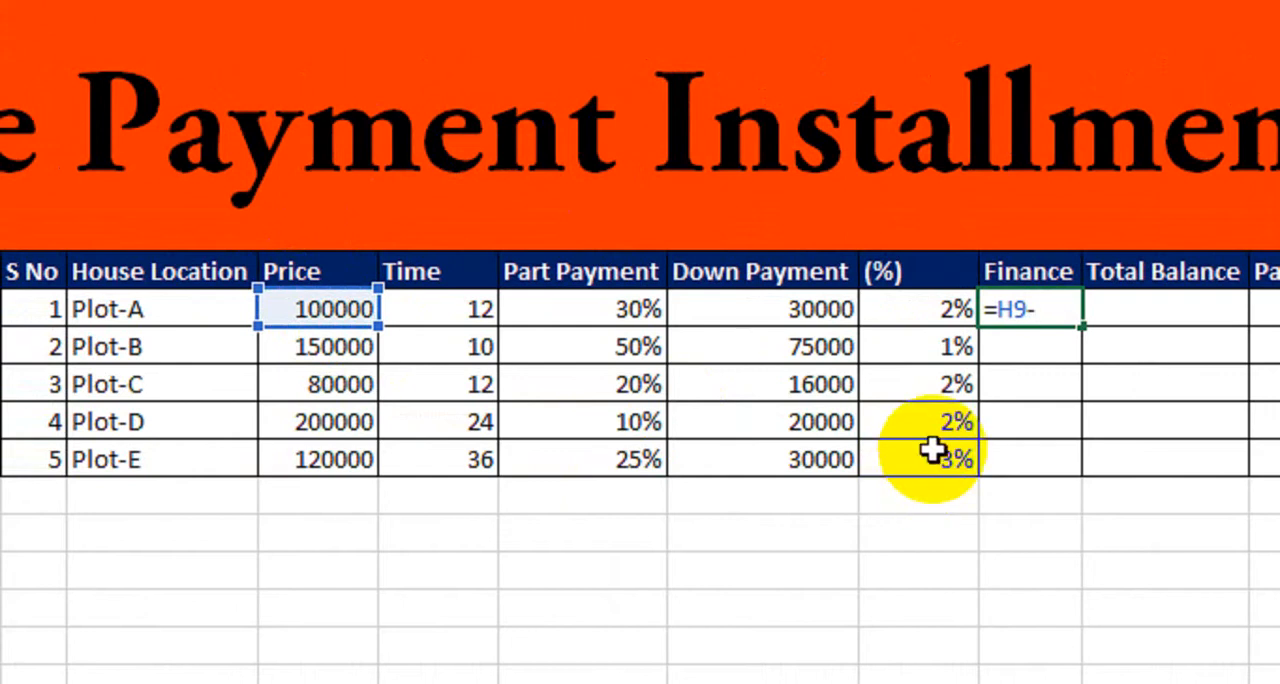
{"action": "left_click", "coordinate": [755, 310]}
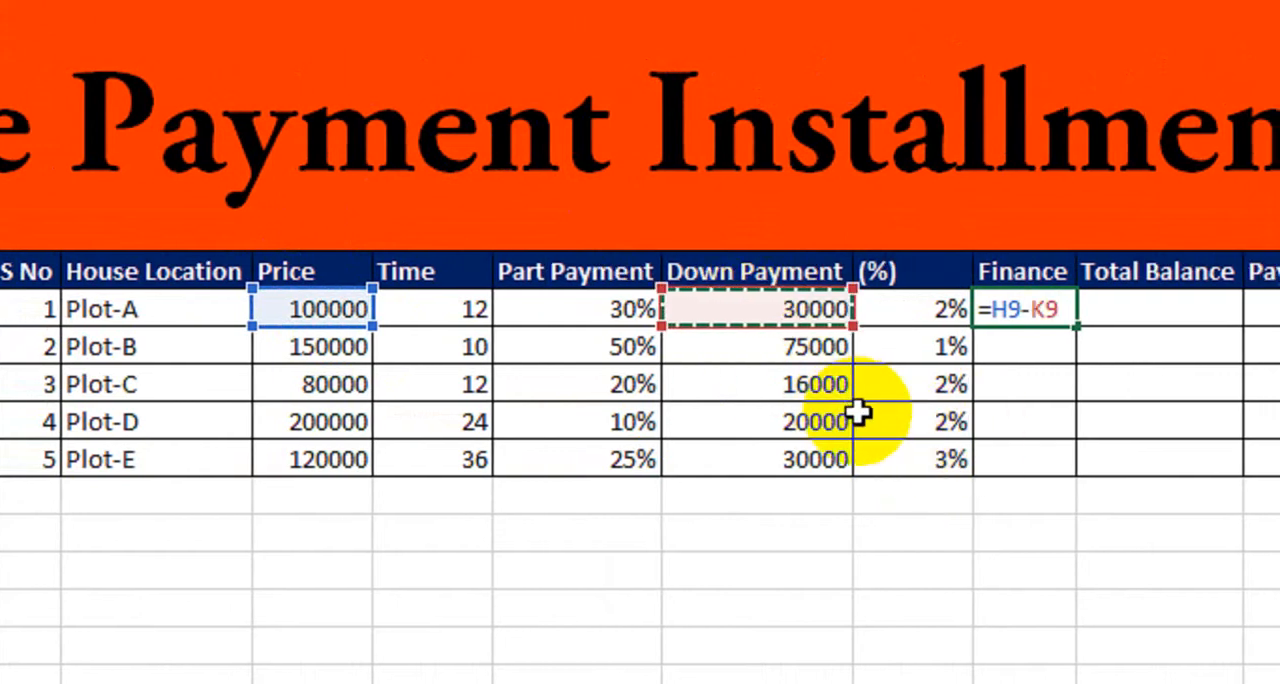
{"action": "key", "text": "Return"}
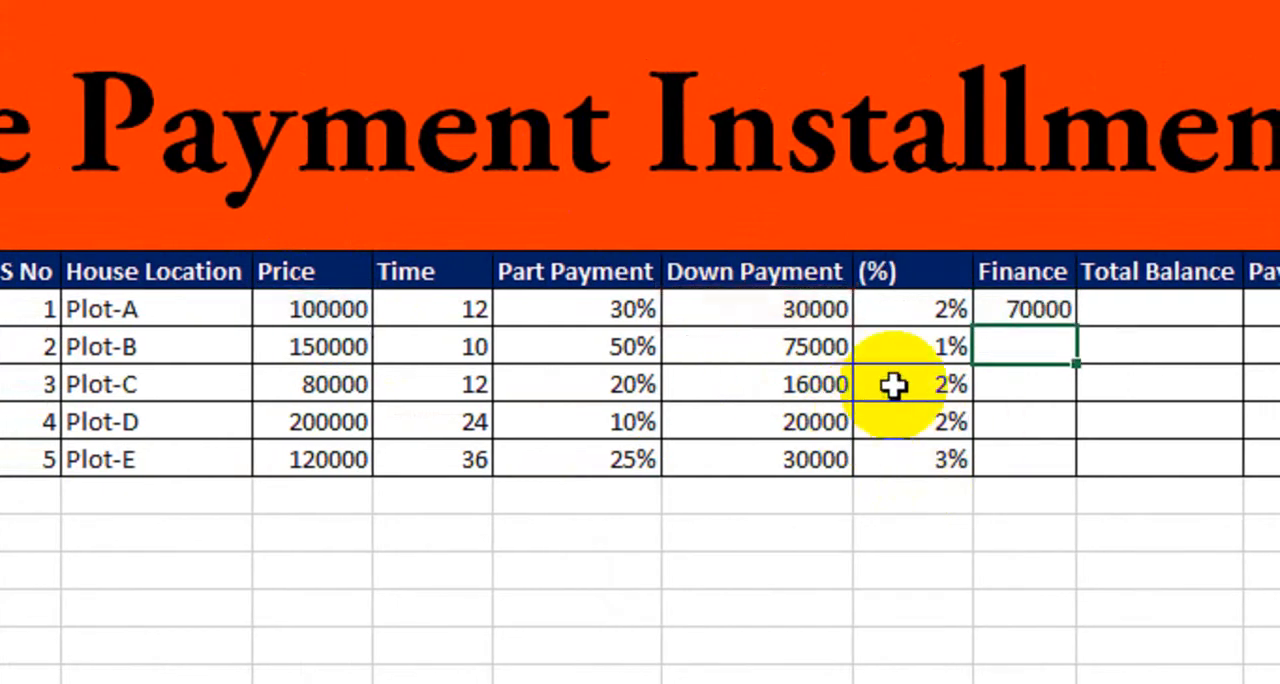
Fill Plot-A's Finance formula down the column through the Plot-E row.
{"action": "left_click", "coordinate": [1045, 309]}
{"action": "left_click_drag", "start_coordinate": [1075, 327], "coordinate": [1063, 438]}
{"action": "left_click_drag", "start_coordinate": [947, 438], "coordinate": [946, 466]}
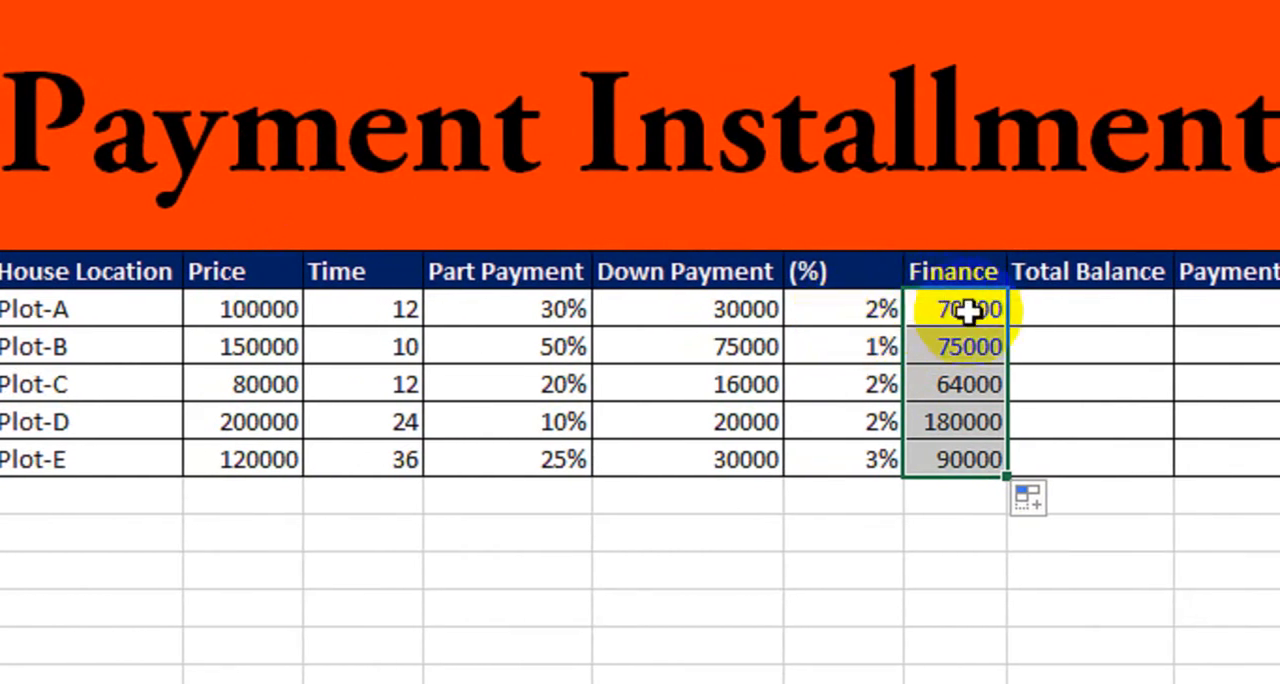
Enter the formula =(M9*L9*(I9/12))+M9 in Plot-A's Total Balance cell.
{"action": "left_click", "coordinate": [1062, 309]}
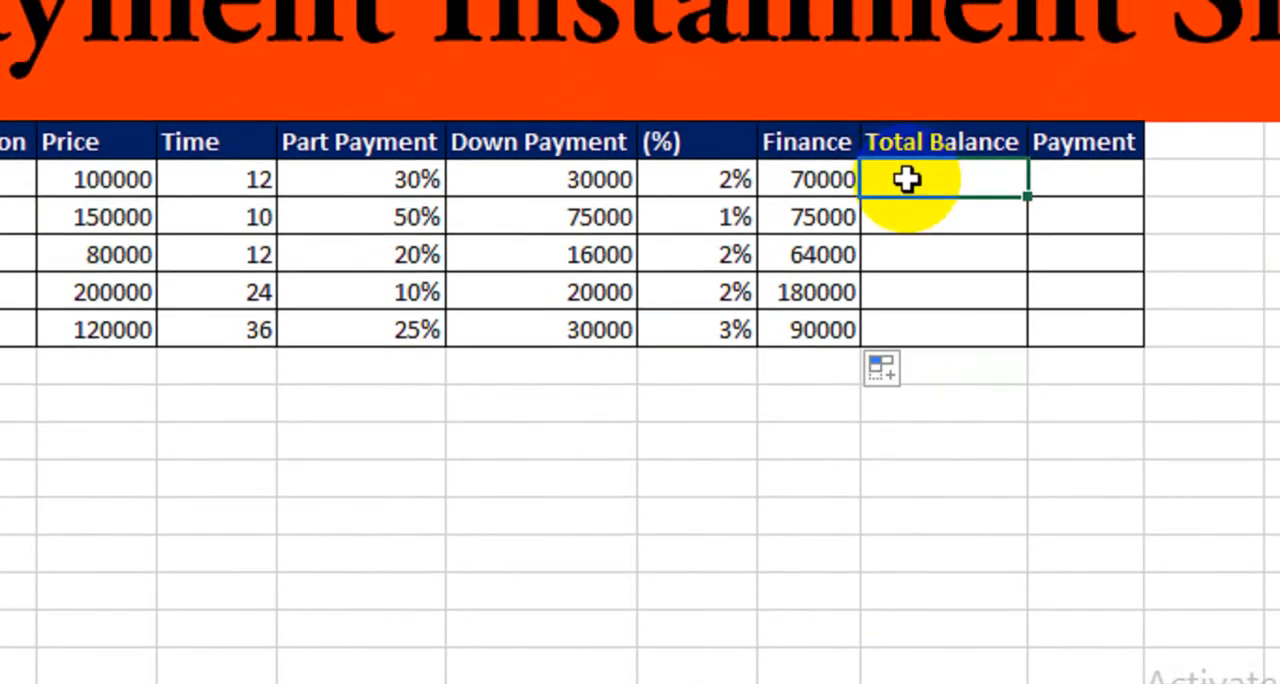
{"action": "type", "text": "=(M9"}
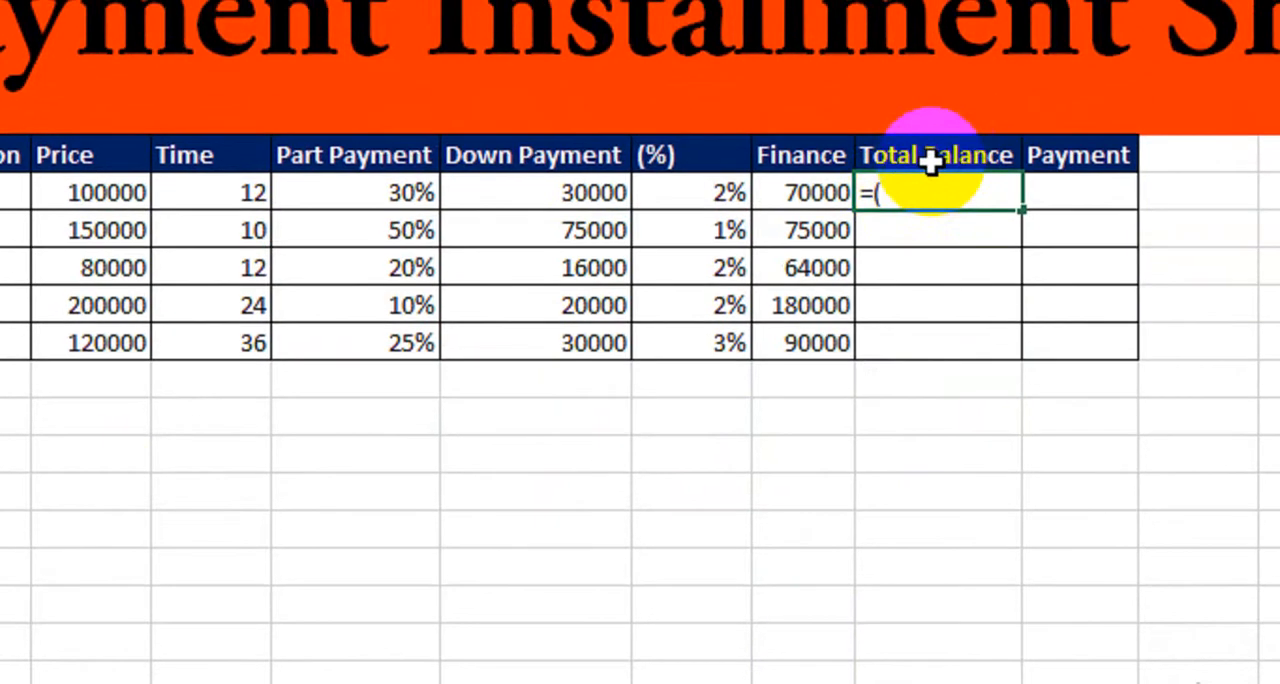
{"action": "left_click", "coordinate": [822, 182]}
{"action": "type", "text": "*"}
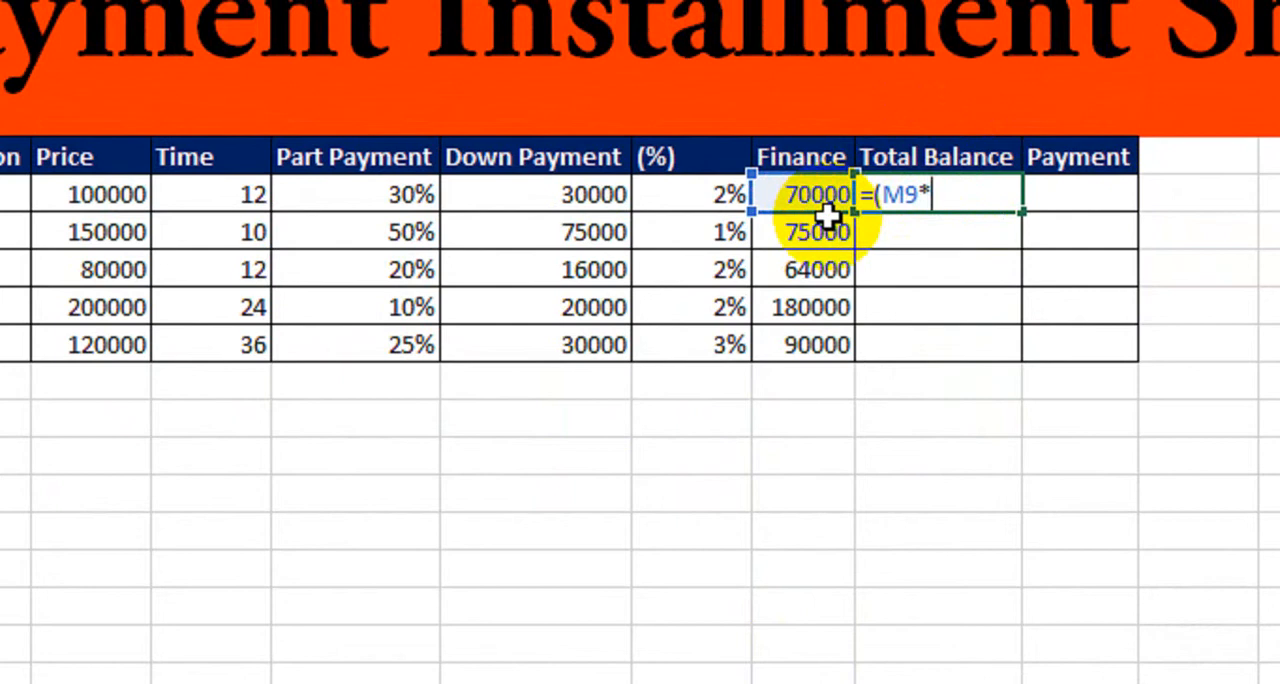
{"action": "left_click", "coordinate": [688, 198]}
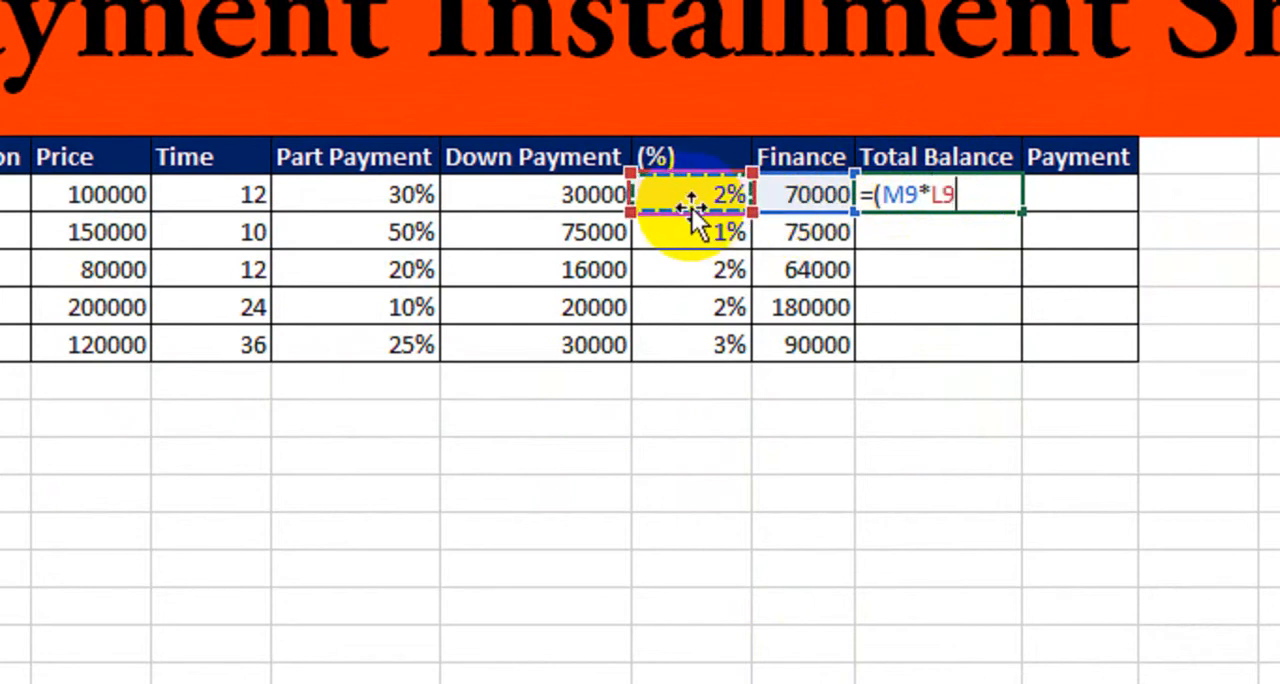
{"action": "type", "text": "*"}
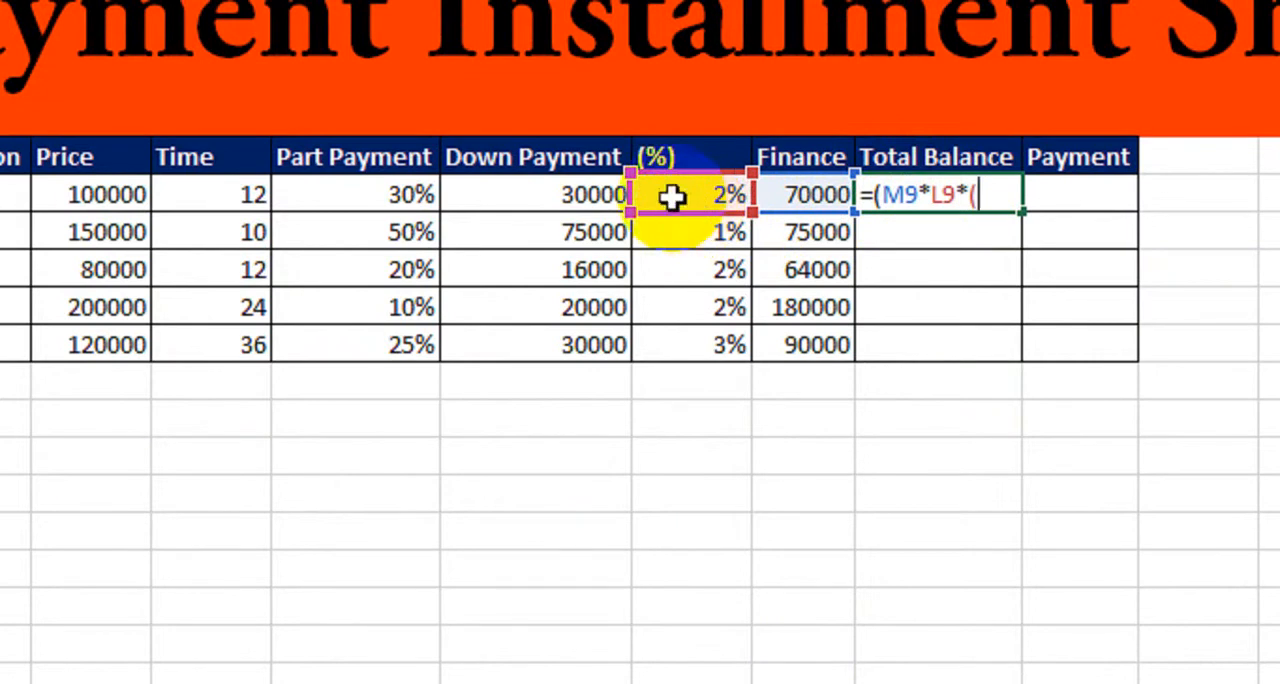
{"action": "type", "text": "("}
{"action": "left_click", "coordinate": [307, 205]}
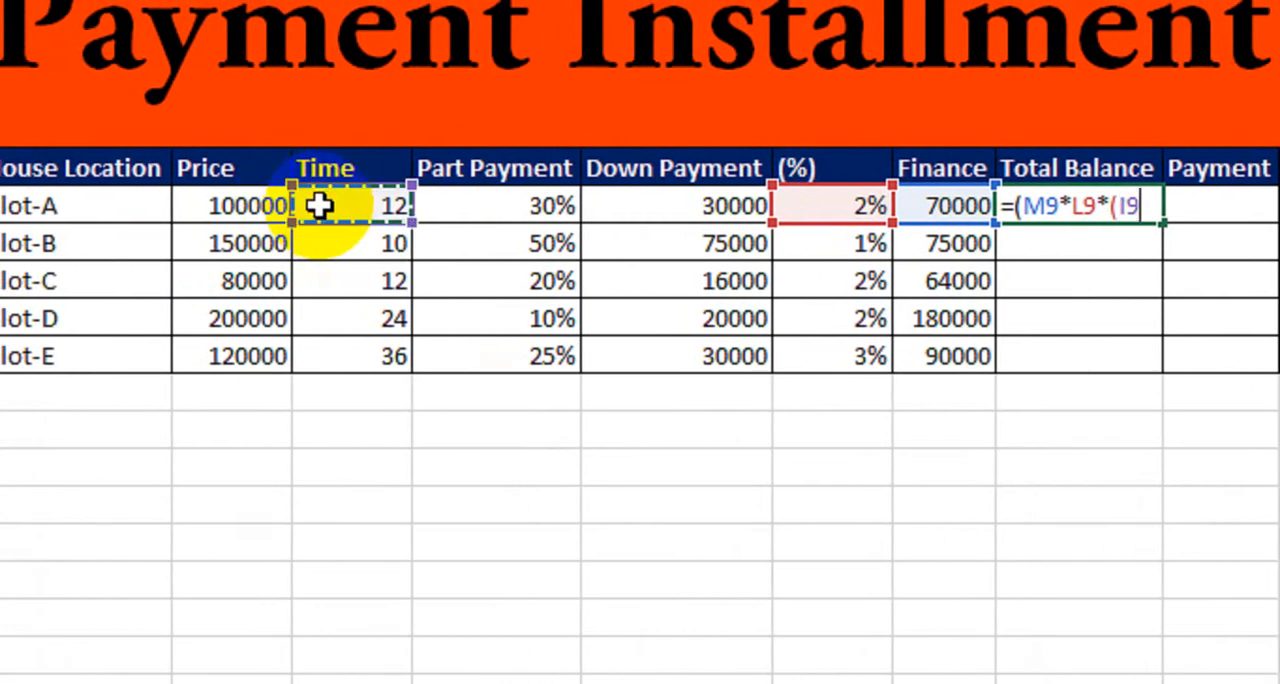
{"action": "type", "text": "/12))+"}
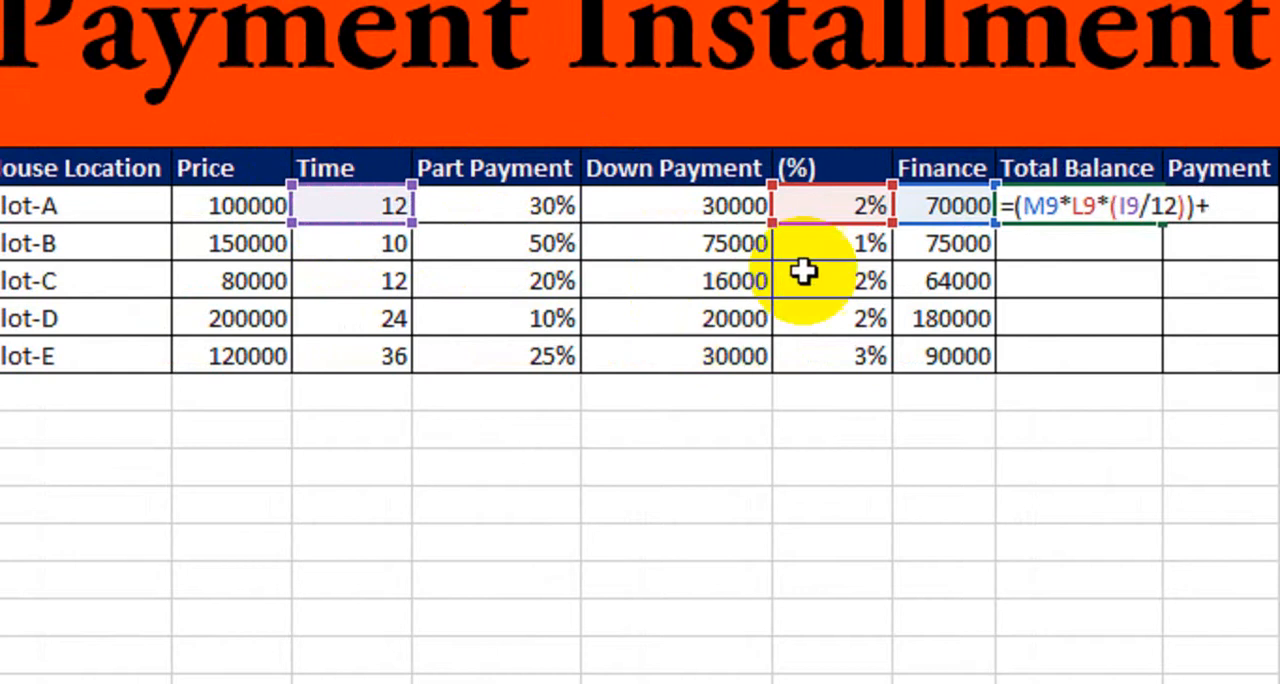
{"action": "left_click", "coordinate": [922, 207]}
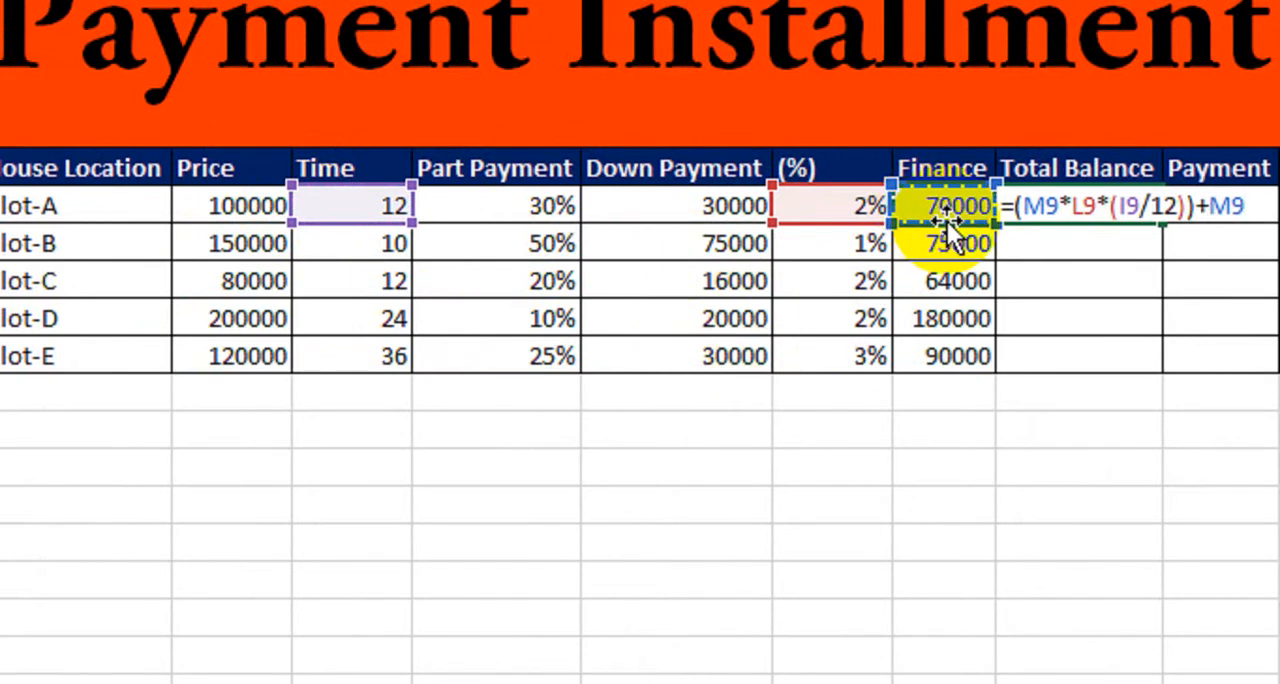
{"action": "key", "text": "Return"}
Fill Plot-A's Total Balance formula down the column through the Plot-E row.
{"action": "left_click", "coordinate": [1003, 209]}
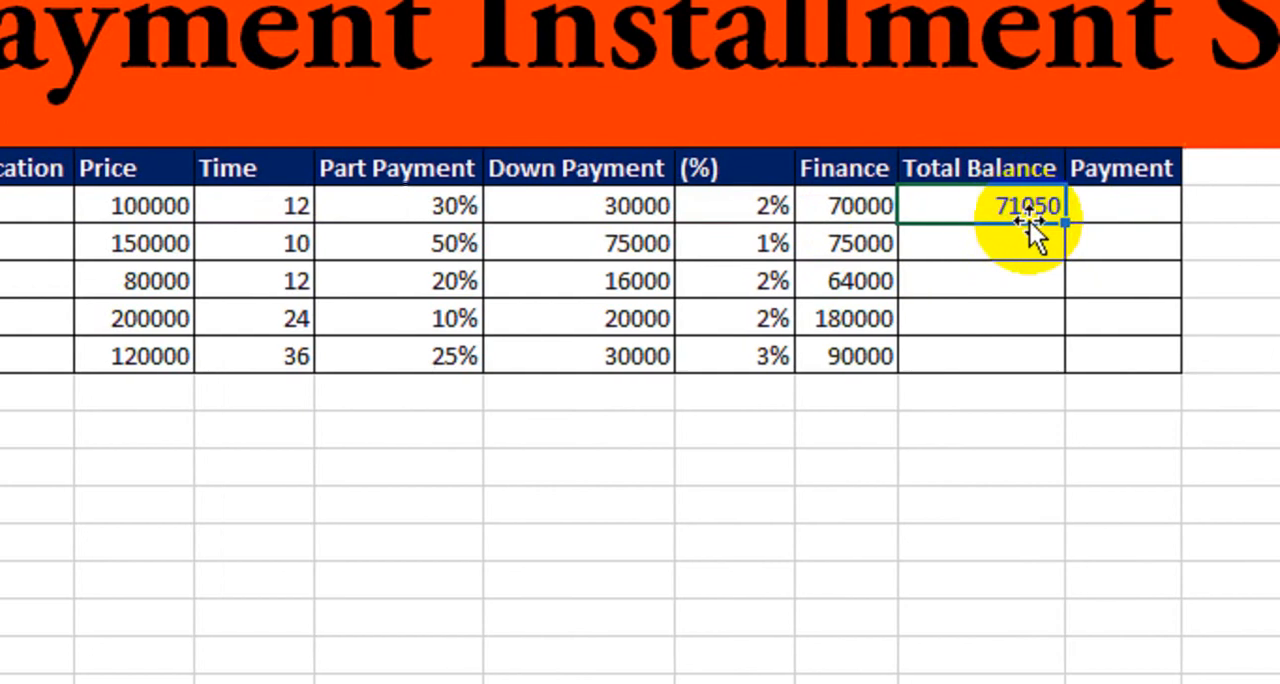
{"action": "left_click_drag", "start_coordinate": [1140, 224], "coordinate": [1131, 373]}
{"action": "left_click_drag", "start_coordinate": [962, 372], "coordinate": [962, 373]}
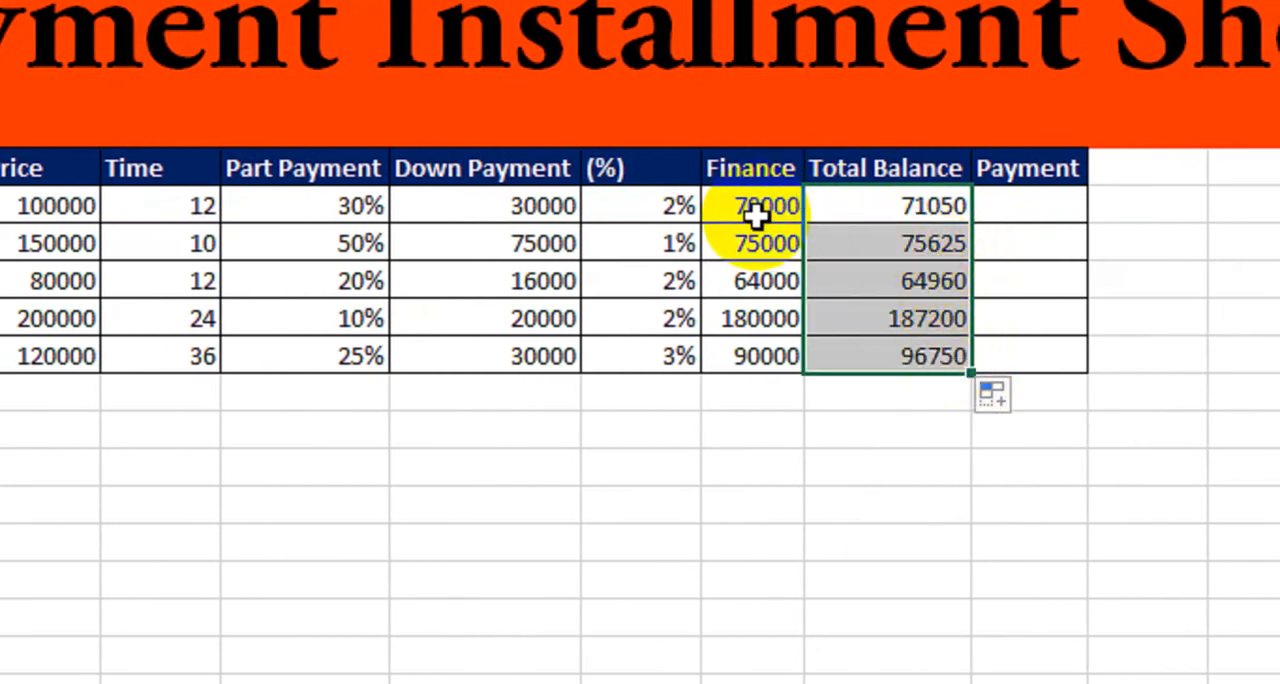
{"action": "left_click", "coordinate": [860, 218]}
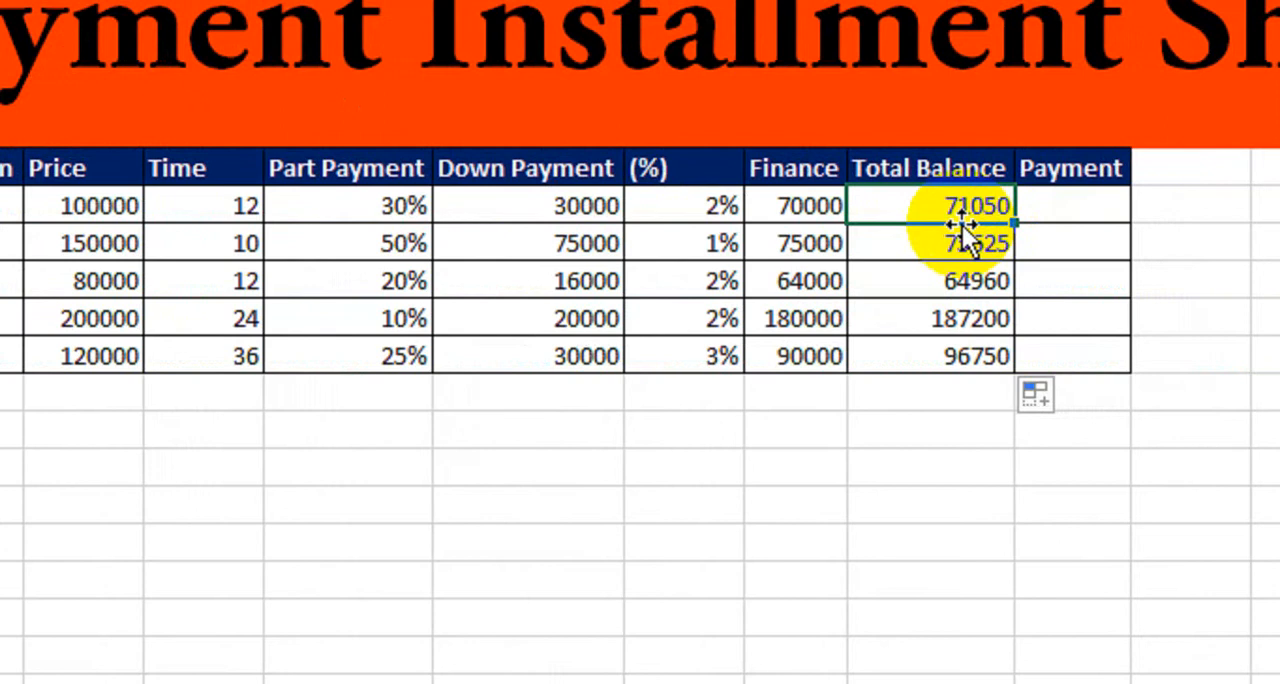
Enter the formula =N9/I9 in Plot-A's Payment cell to divide the total balance by the time.
{"action": "left_click", "coordinate": [1078, 205]}
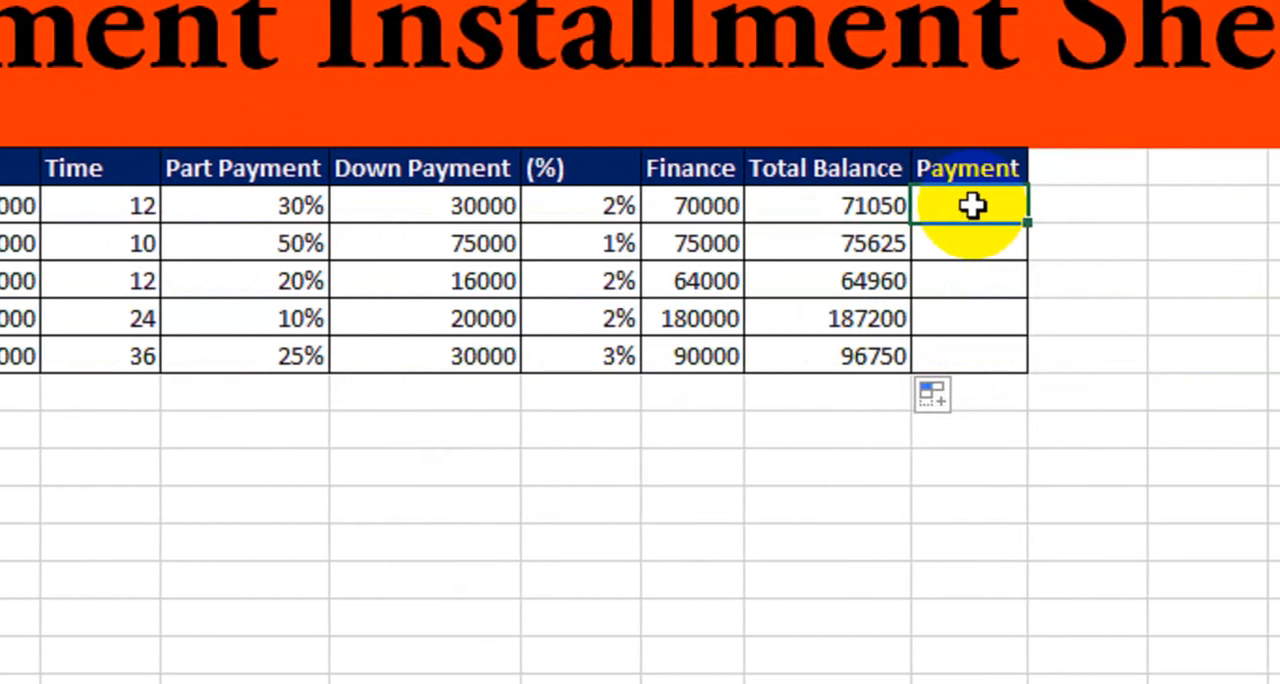
{"action": "type", "text": "="}
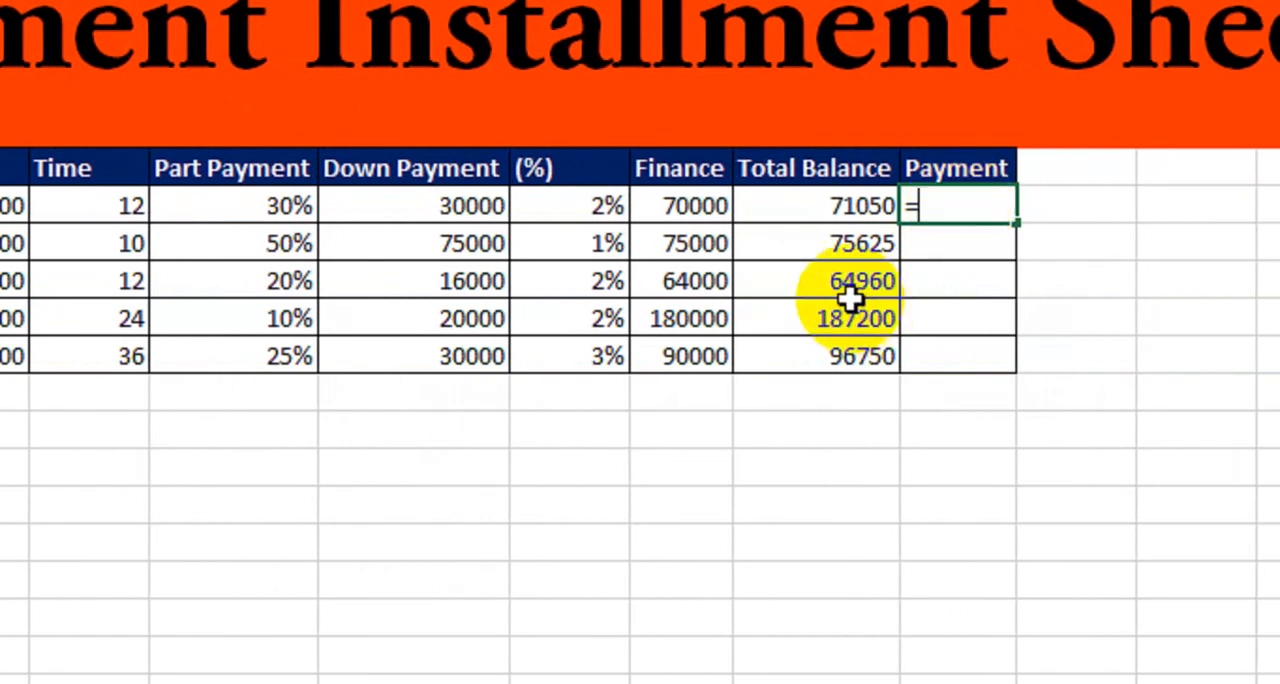
{"action": "left_click", "coordinate": [836, 211]}
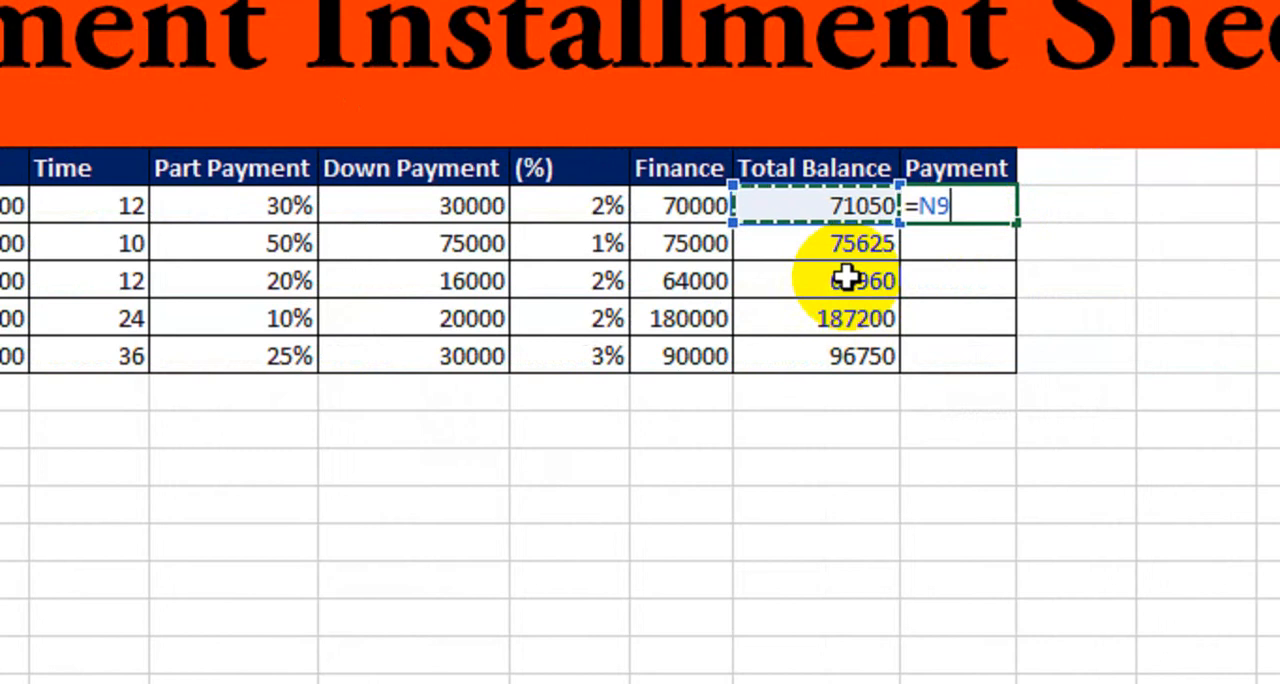
{"action": "type", "text": "/"}
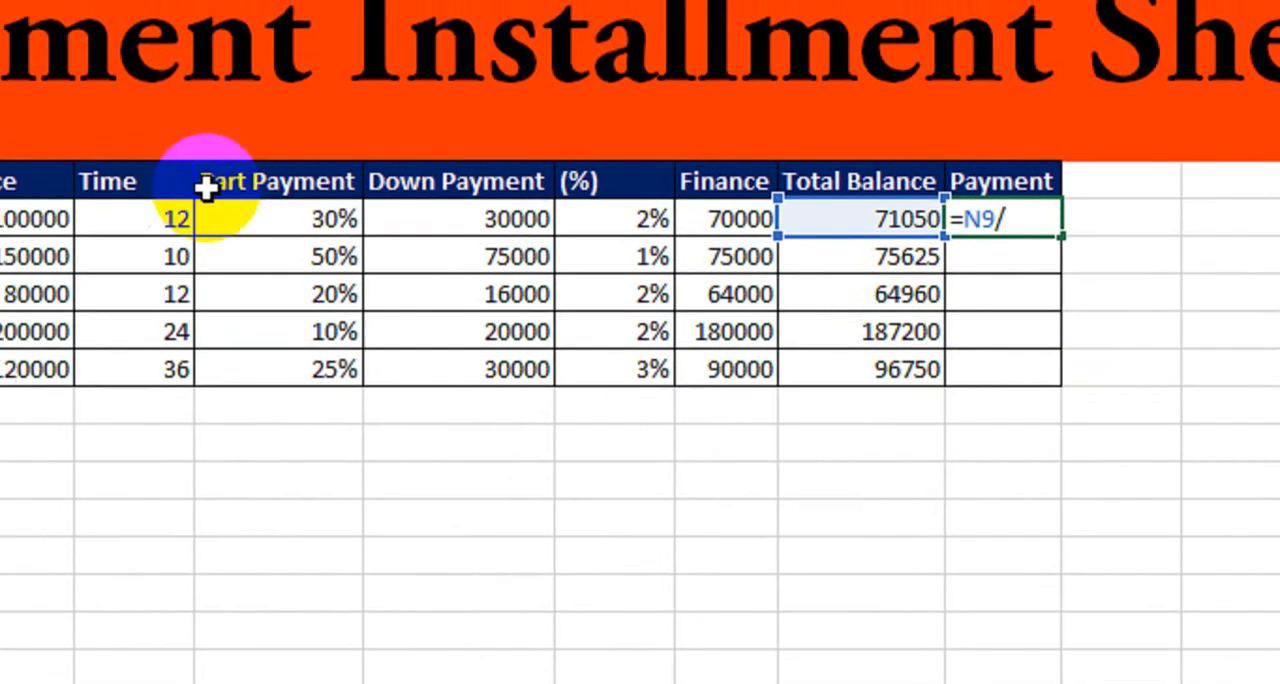
{"action": "left_click", "coordinate": [259, 217]}
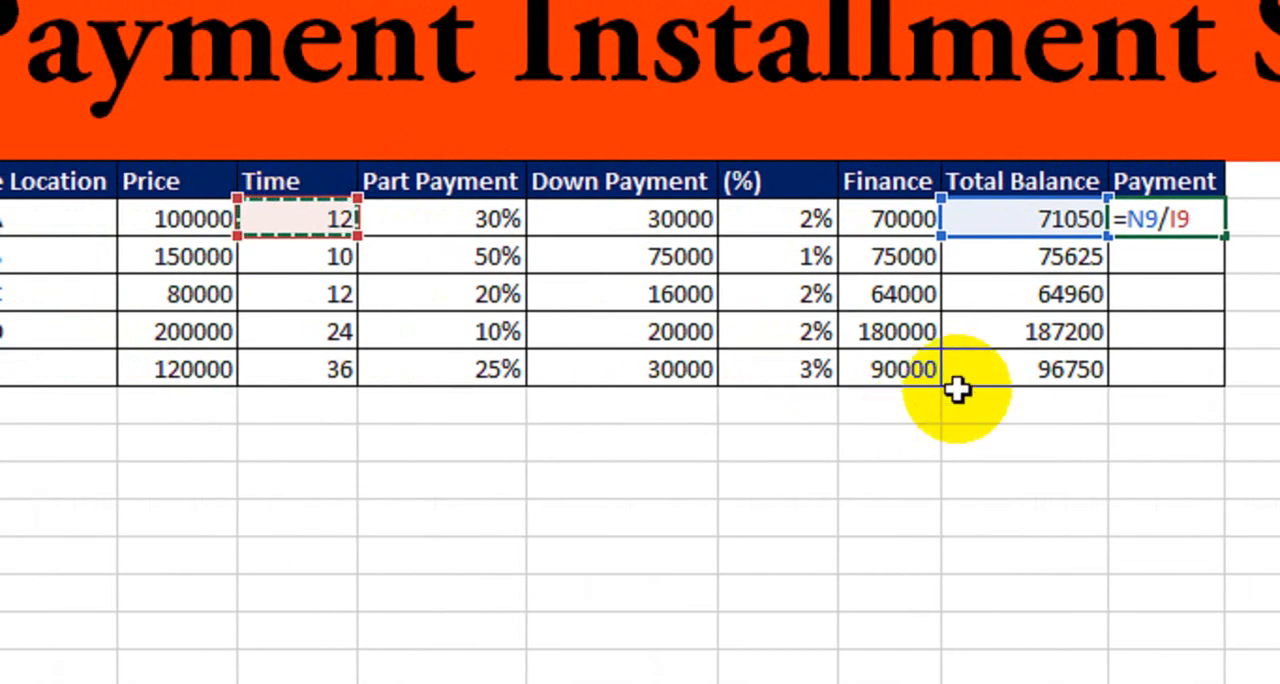
{"action": "key", "text": "Return"}
Fill Plot-A's Payment formula down the column through the Plot-E row.
{"action": "left_click", "coordinate": [1166, 217]}
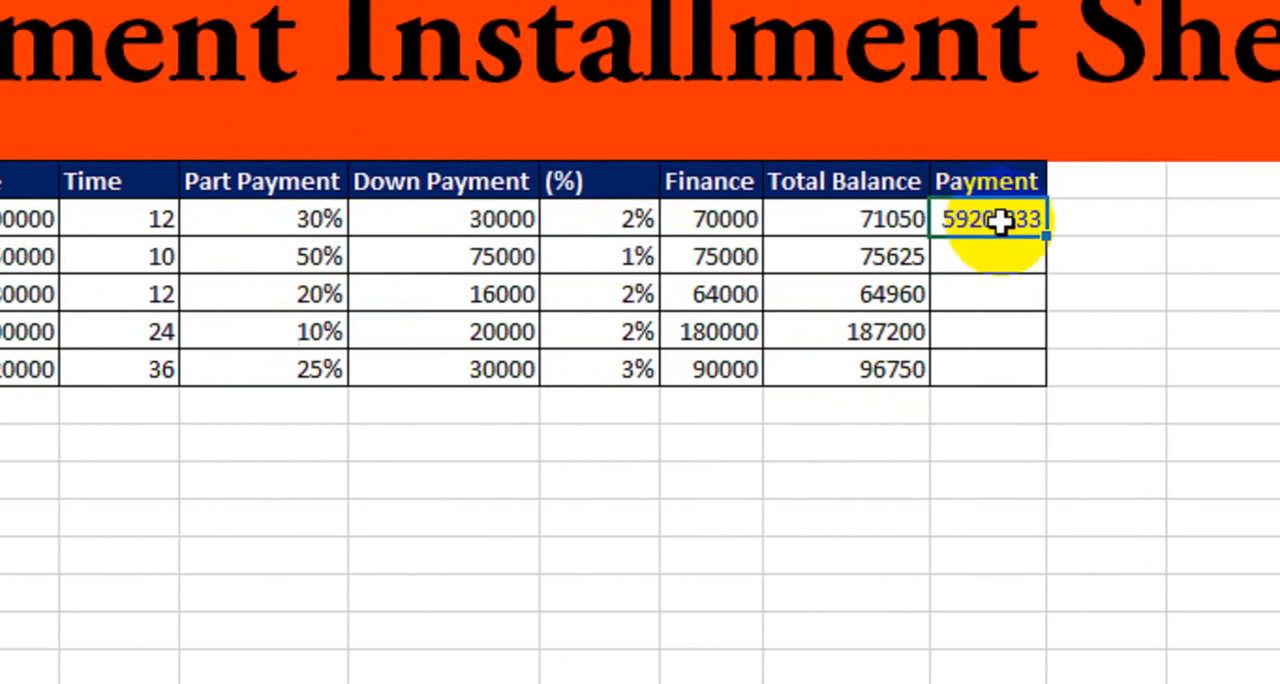
{"action": "left_click_drag", "start_coordinate": [988, 237], "coordinate": [953, 376]}
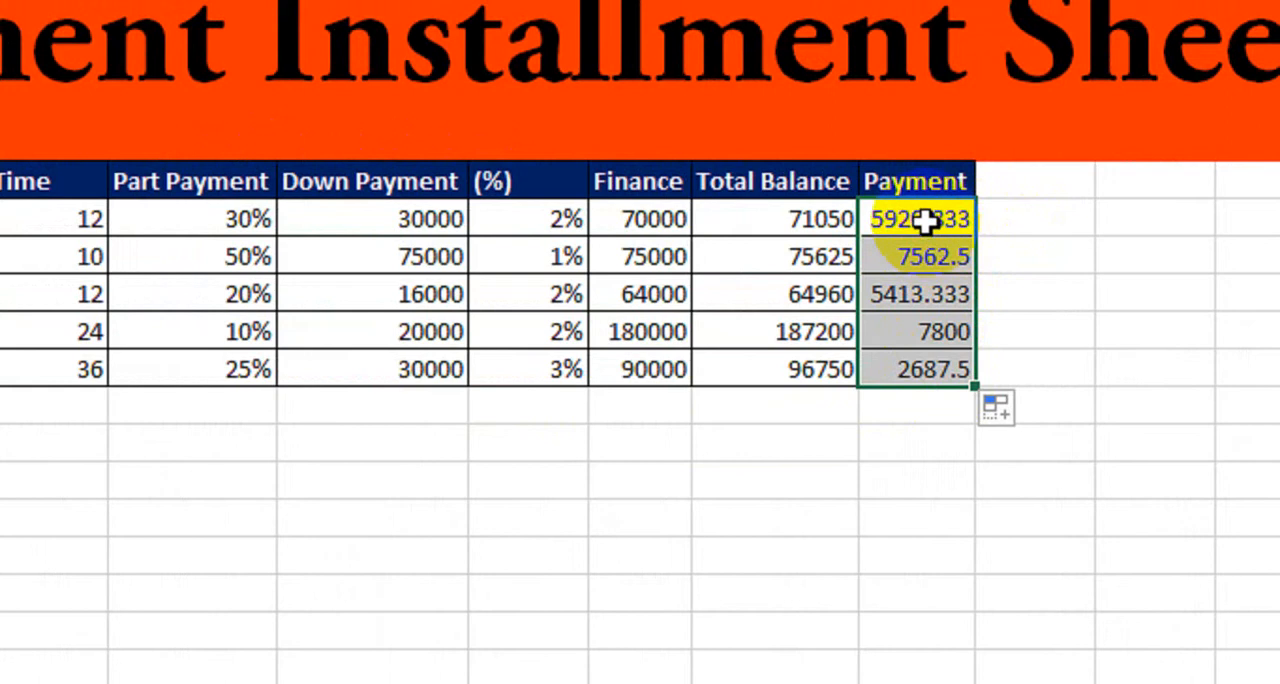
{"action": "left_click", "coordinate": [922, 221]}
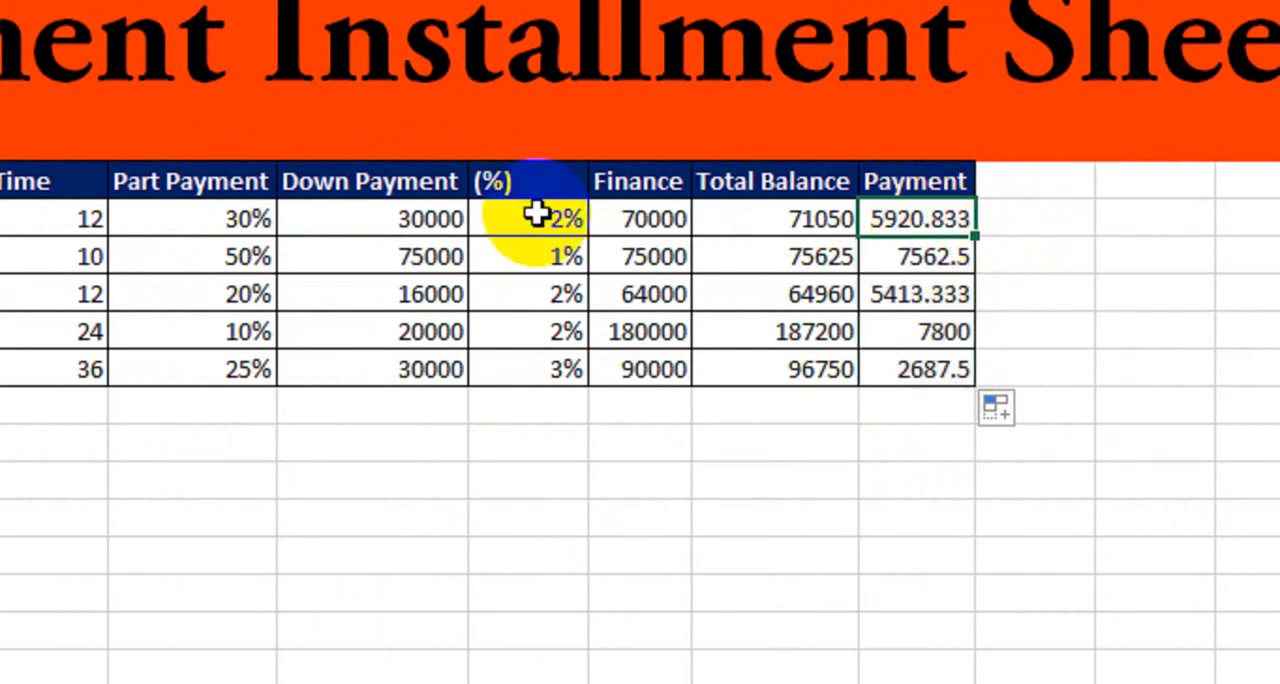